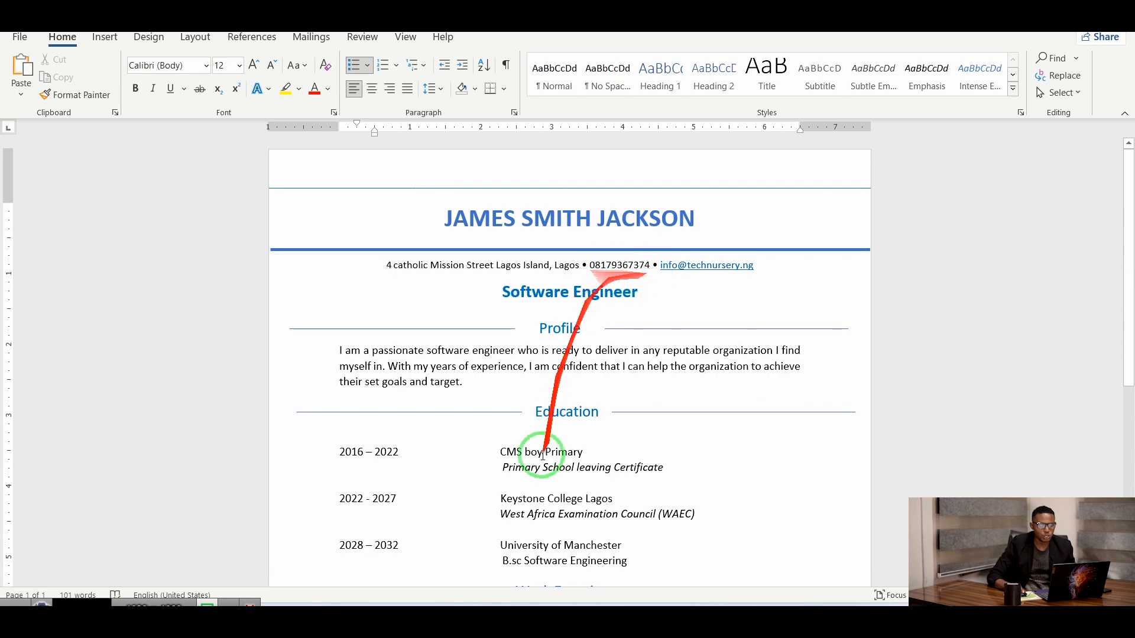
Leave the finished sample CV and switch to the blank Document1 window.
{"action": "scroll", "coordinate": [693, 310], "scroll_direction": "down", "scroll_amount": 3}
{"action": "scroll", "coordinate": [689, 306], "scroll_direction": "down", "scroll_amount": 1}
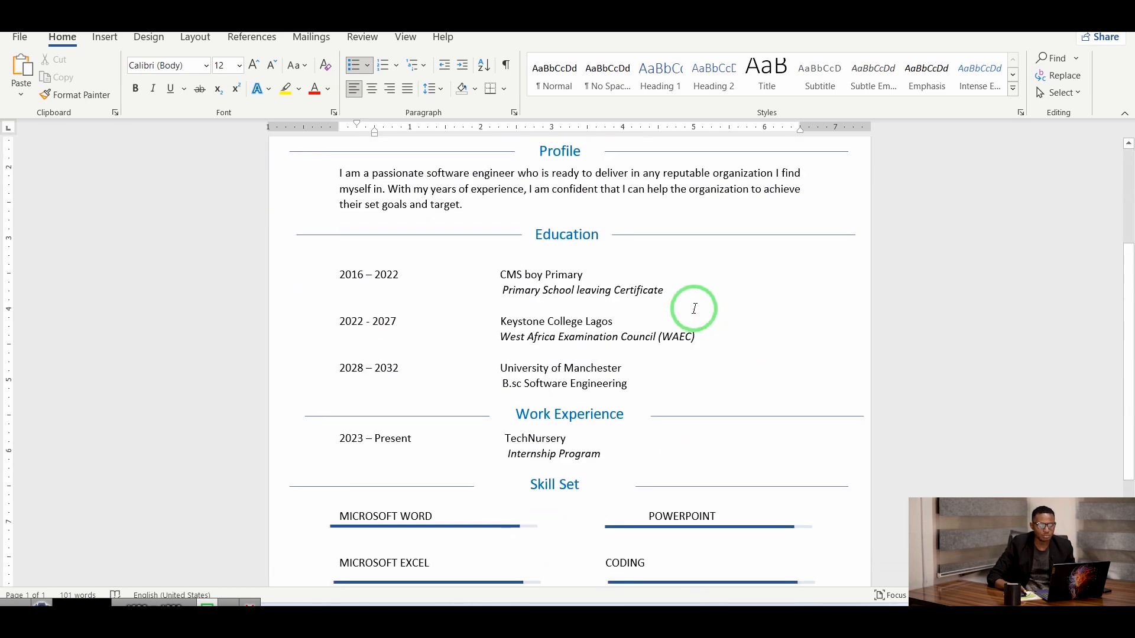
{"action": "scroll", "coordinate": [689, 306], "scroll_direction": "up", "scroll_amount": 5}
{"action": "mouse_move", "coordinate": [810, 600]}
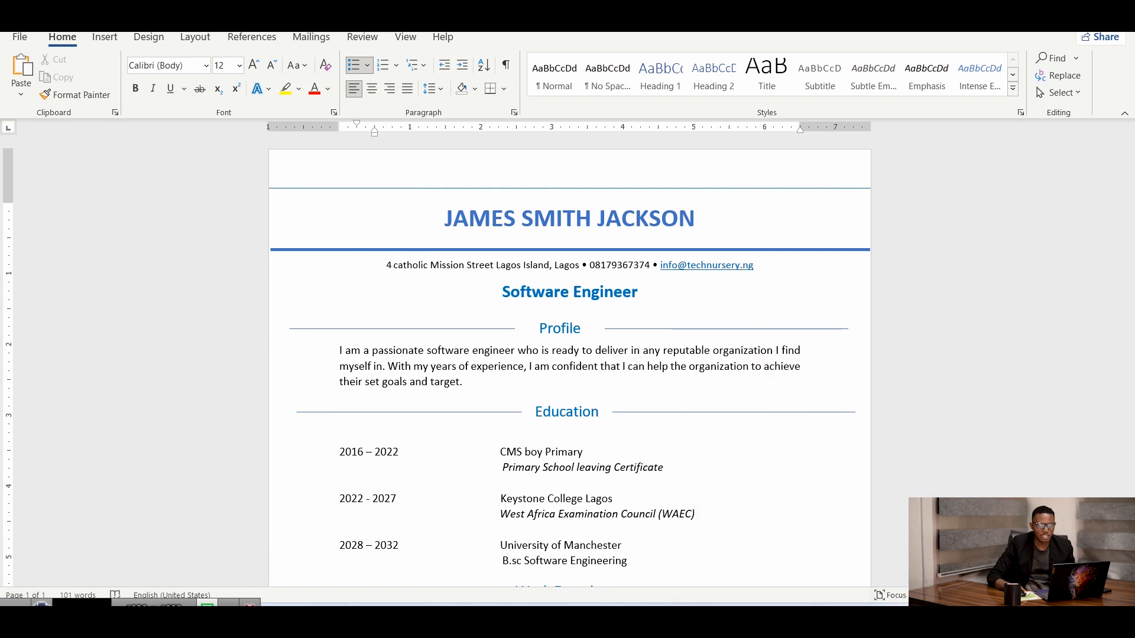
{"action": "left_click", "coordinate": [874, 559]}
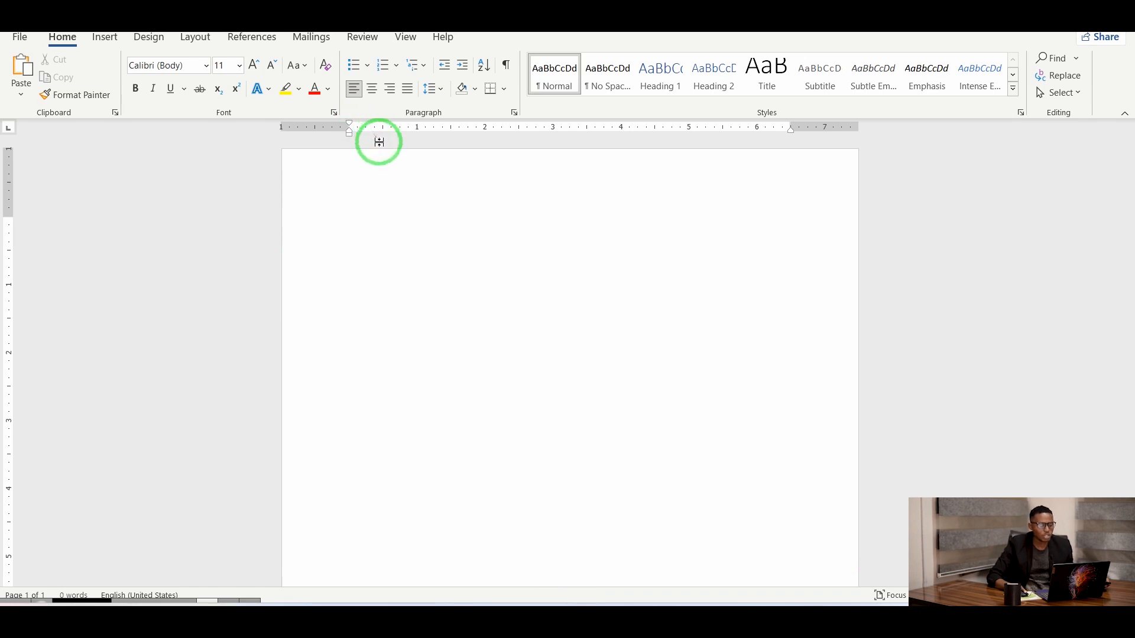
{"action": "key", "text": "Caps_Lock"}
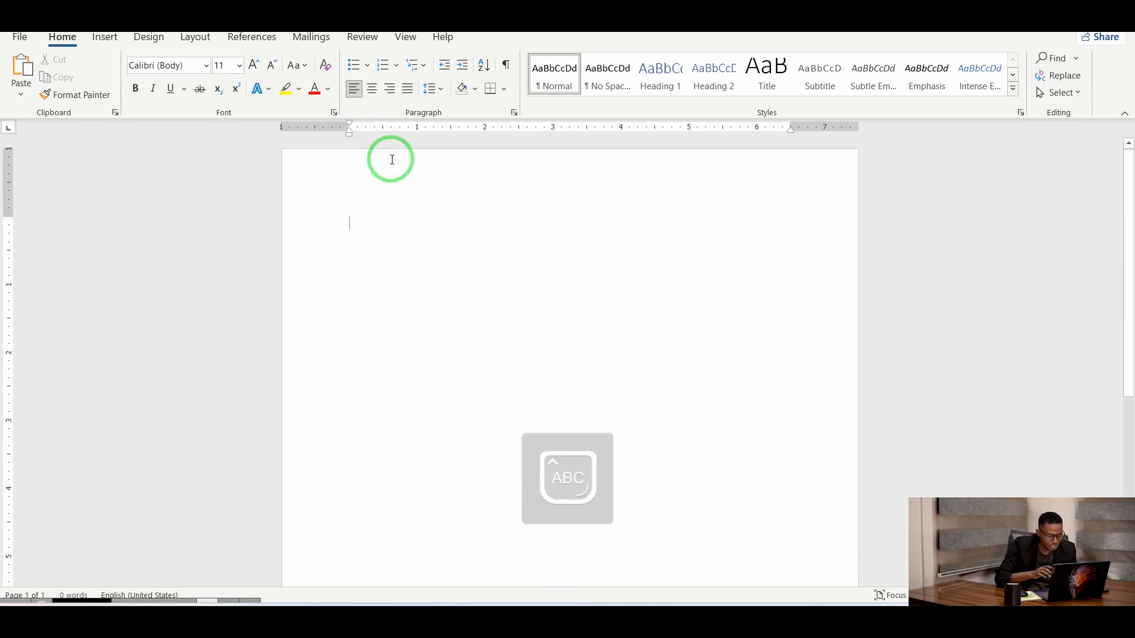
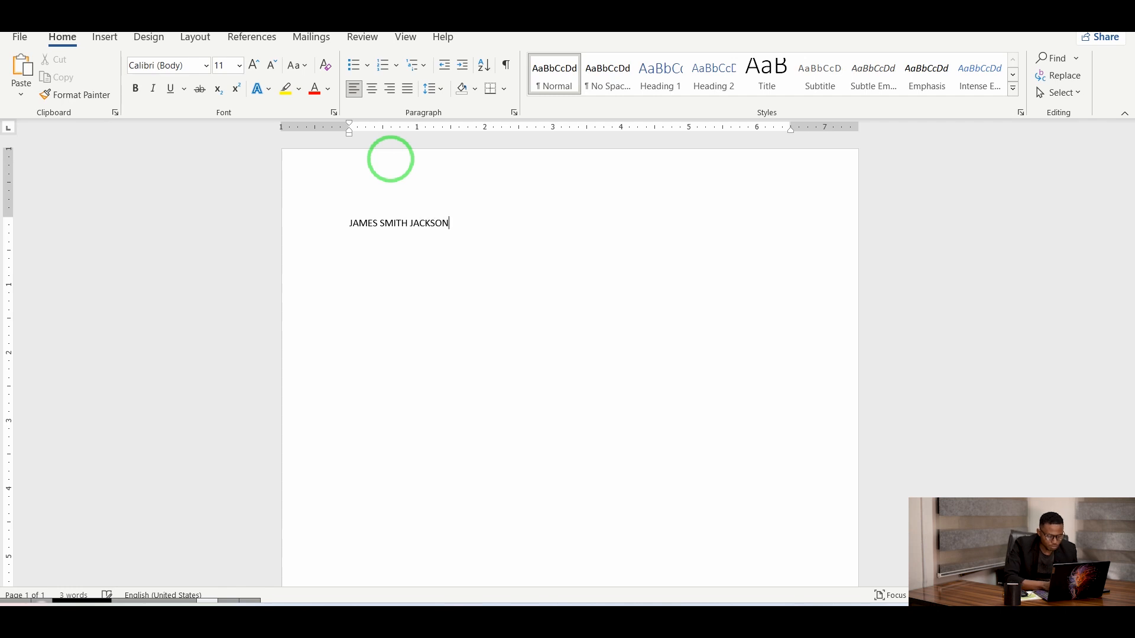
{"action": "left_click", "coordinate": [439, 215]}
{"action": "left_click", "coordinate": [461, 223]}
{"action": "left_click_drag", "start_coordinate": [461, 231], "coordinate": [336, 235]}
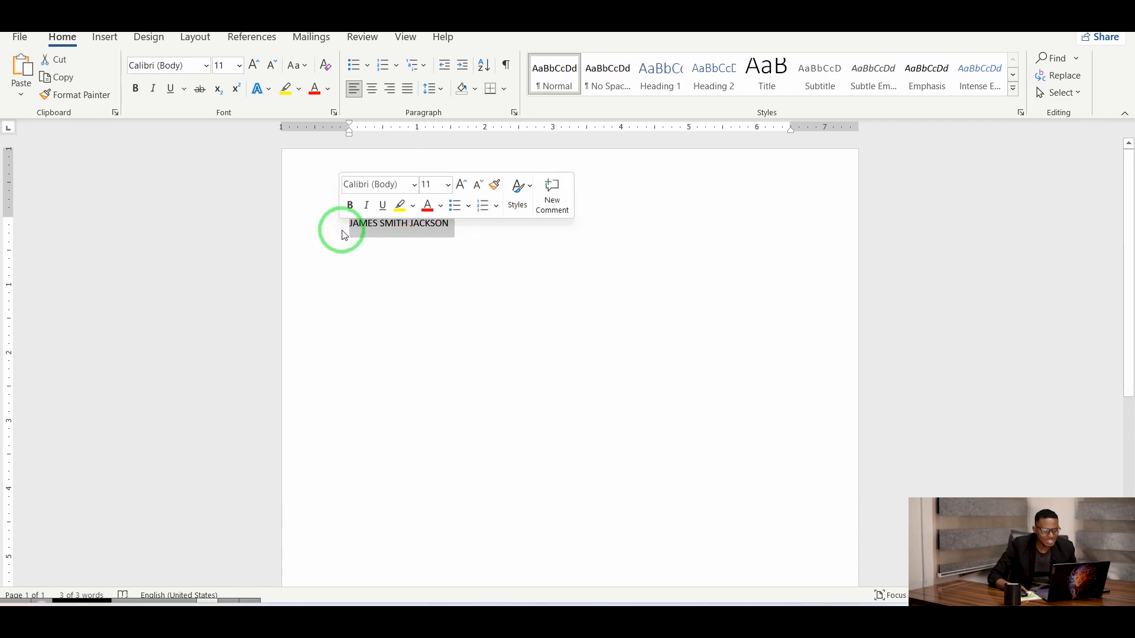
Centre the name, enlarge it to 26 pt, colour it light blue and make it bold.
{"action": "left_click", "coordinate": [372, 88]}
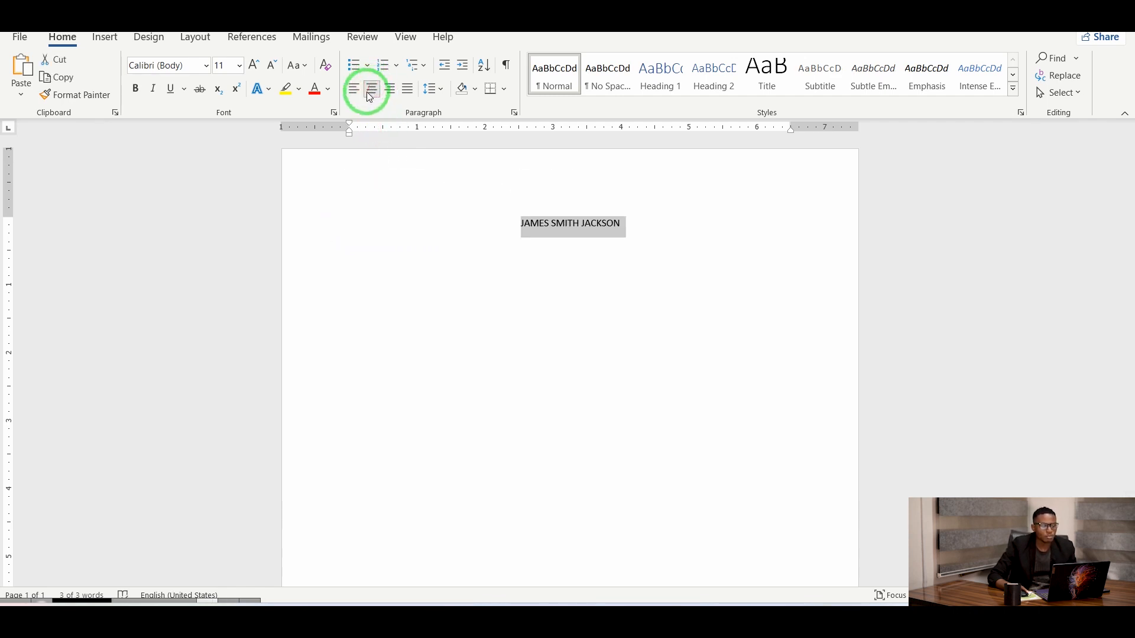
{"action": "left_click", "coordinate": [255, 65]}
{"action": "left_click", "coordinate": [254, 65]}
{"action": "left_click", "coordinate": [255, 65]}
{"action": "left_click", "coordinate": [255, 65]}
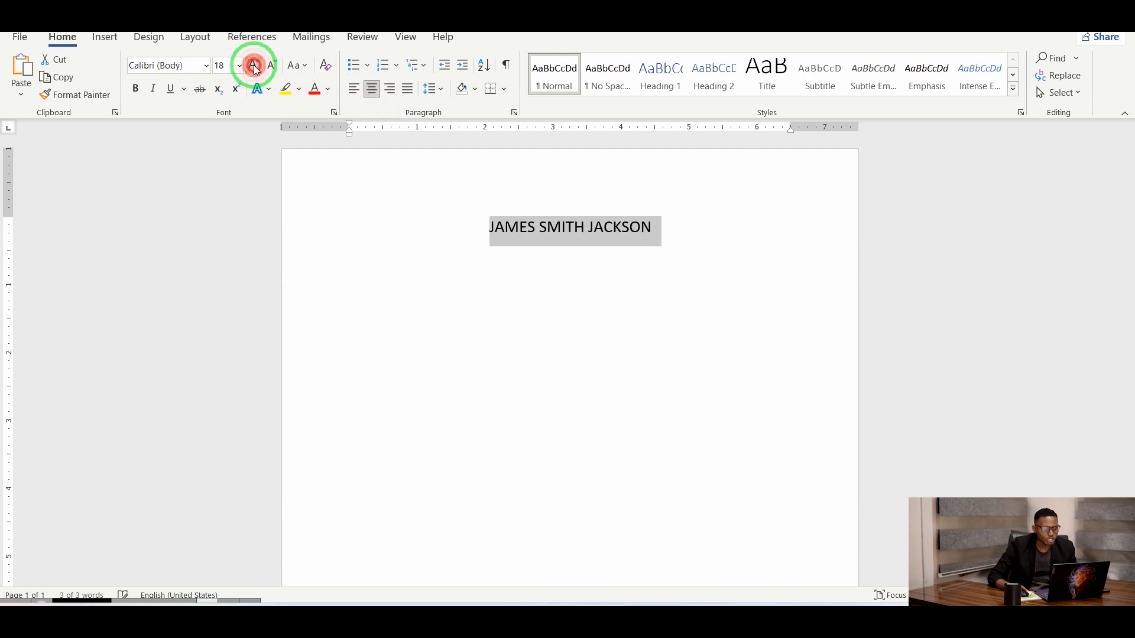
{"action": "left_click", "coordinate": [254, 66]}
{"action": "left_click", "coordinate": [254, 66]}
{"action": "left_click", "coordinate": [255, 66]}
{"action": "left_click", "coordinate": [254, 65]}
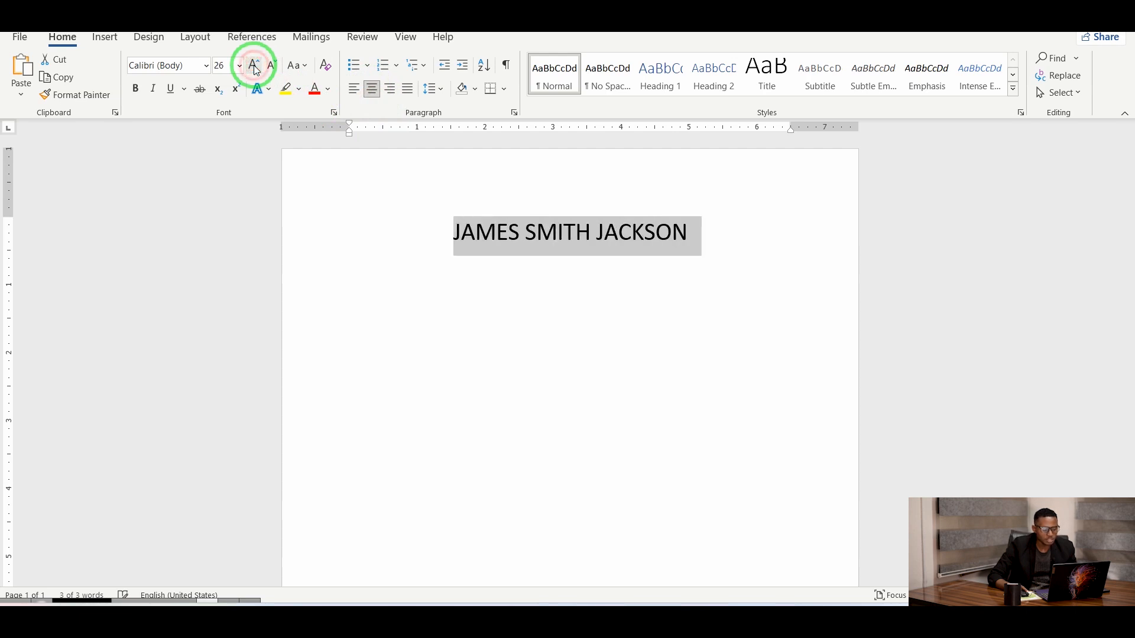
{"action": "left_click", "coordinate": [329, 90]}
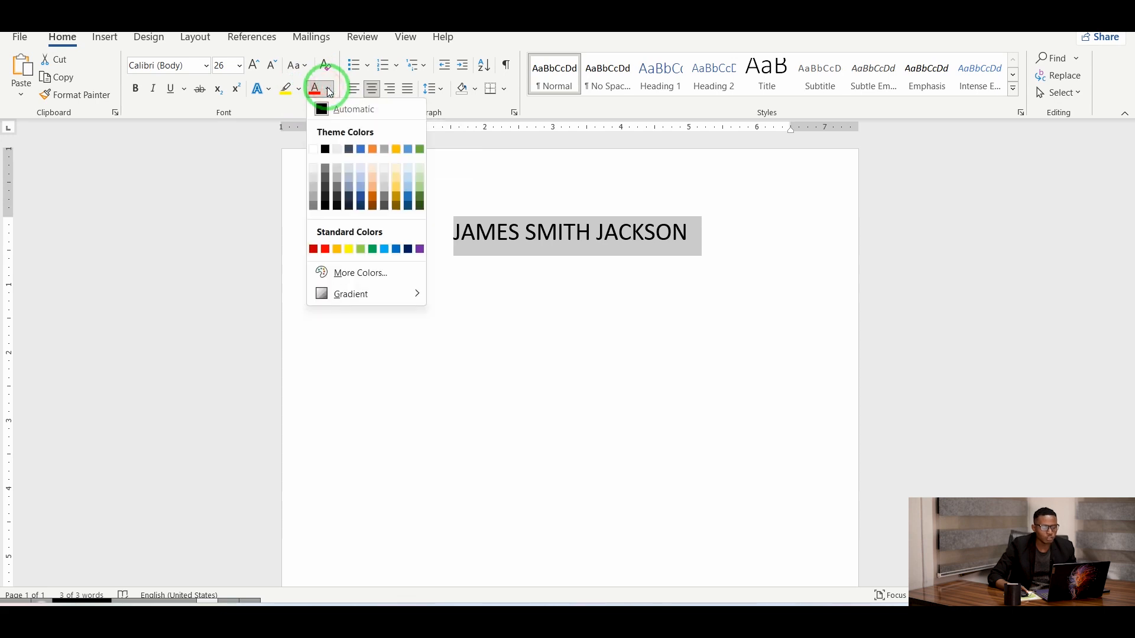
{"action": "left_click", "coordinate": [384, 249]}
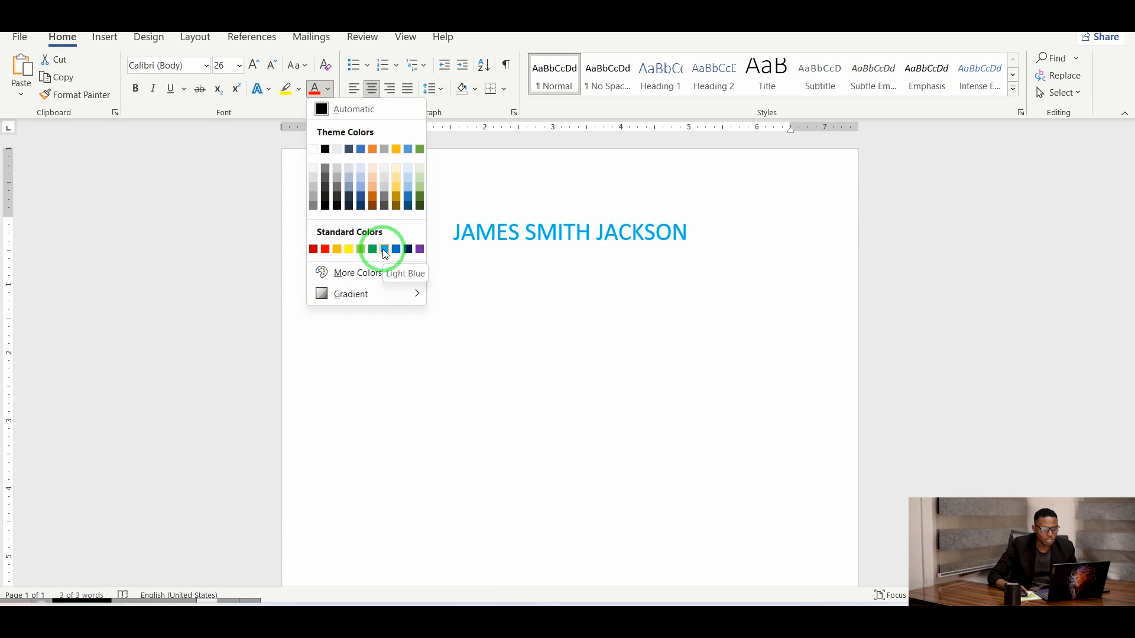
{"action": "left_click_drag", "start_coordinate": [380, 249], "coordinate": [577, 256]}
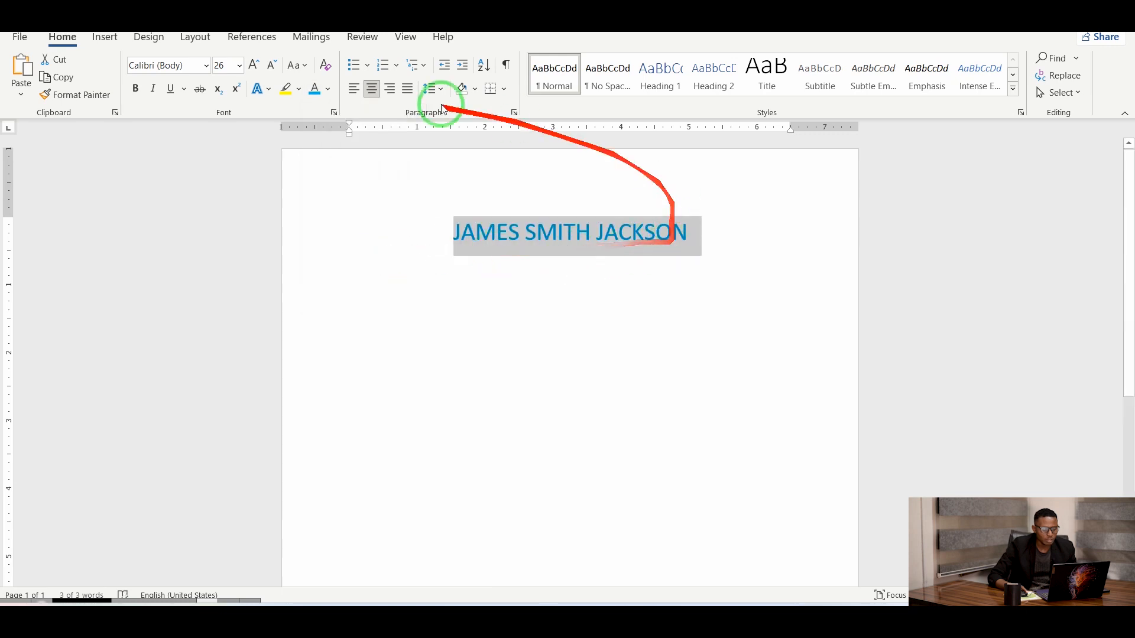
{"action": "left_click", "coordinate": [136, 89]}
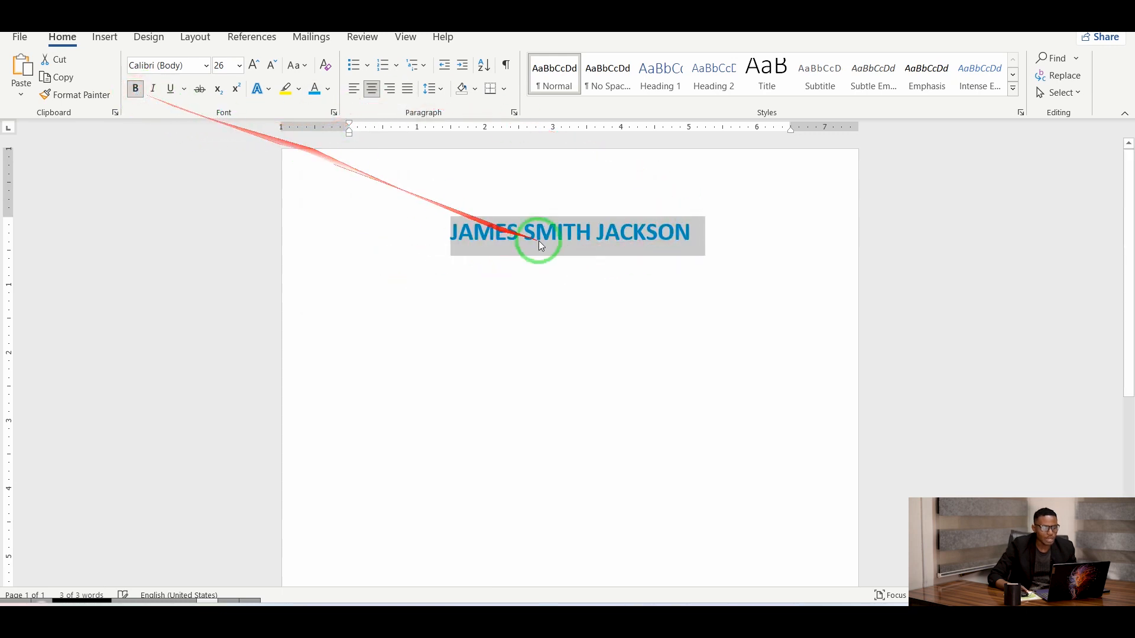
{"action": "left_click", "coordinate": [706, 242]}
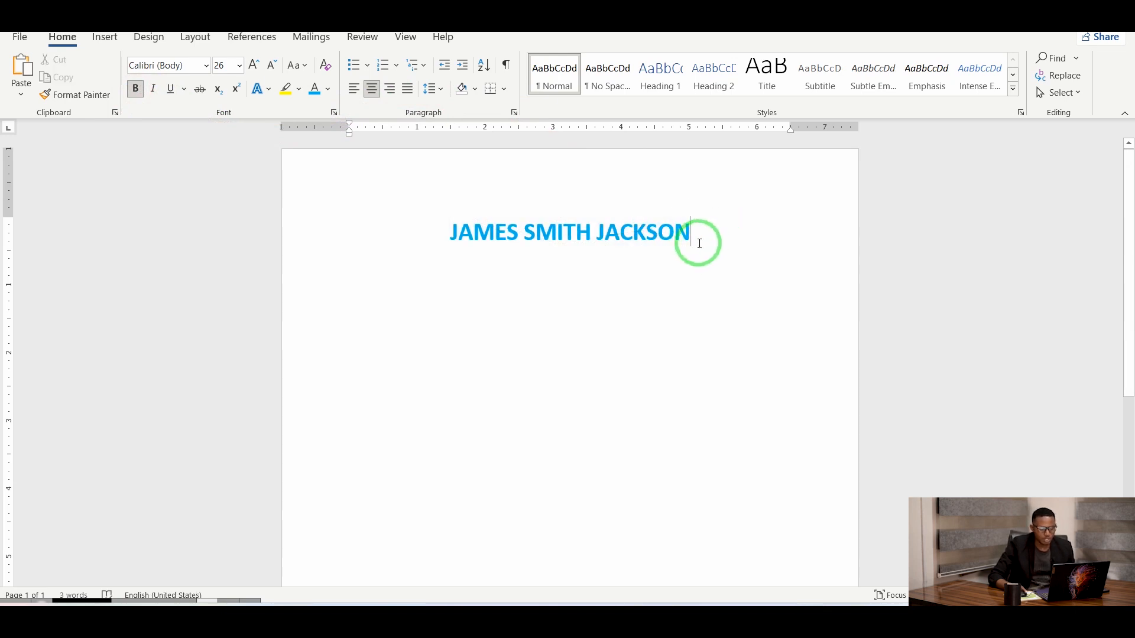
{"action": "left_click", "coordinate": [441, 234]}
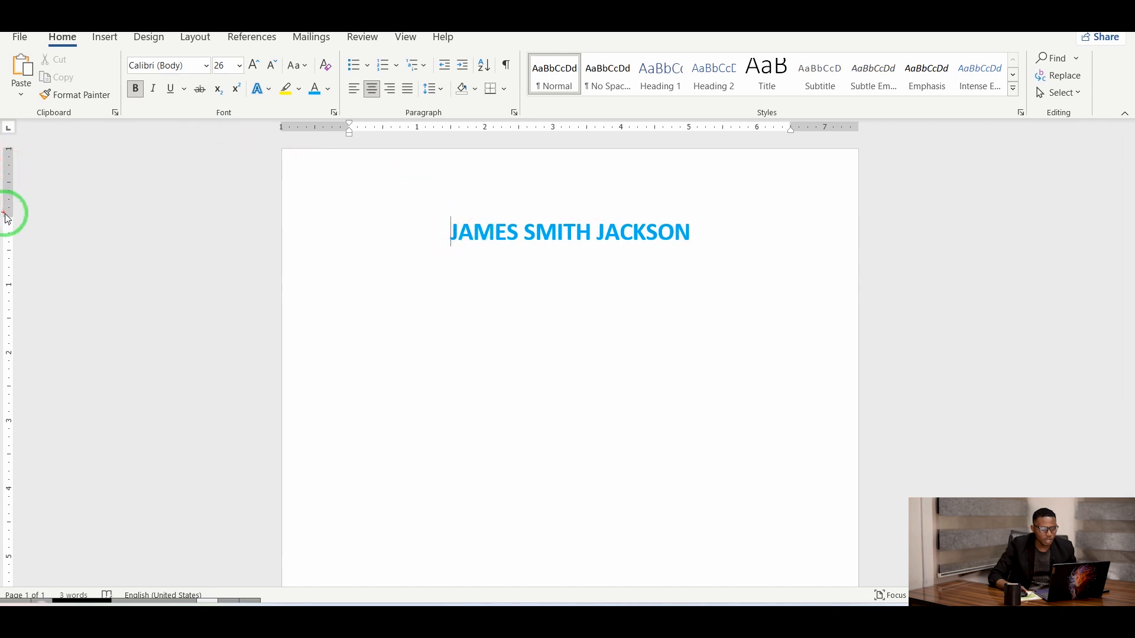
Drag the ruler's top margin up so the name sits higher on the page.
{"action": "left_click_drag", "start_coordinate": [8, 215], "coordinate": [15, 163]}
{"action": "left_click", "coordinate": [695, 185]}
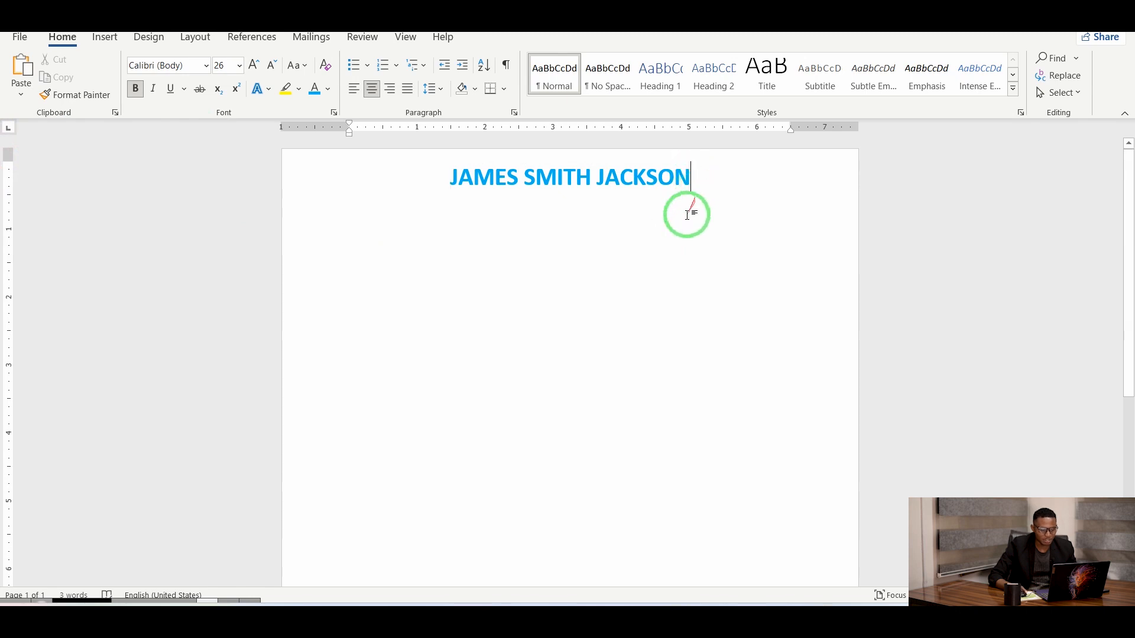
{"action": "left_click", "coordinate": [105, 38]}
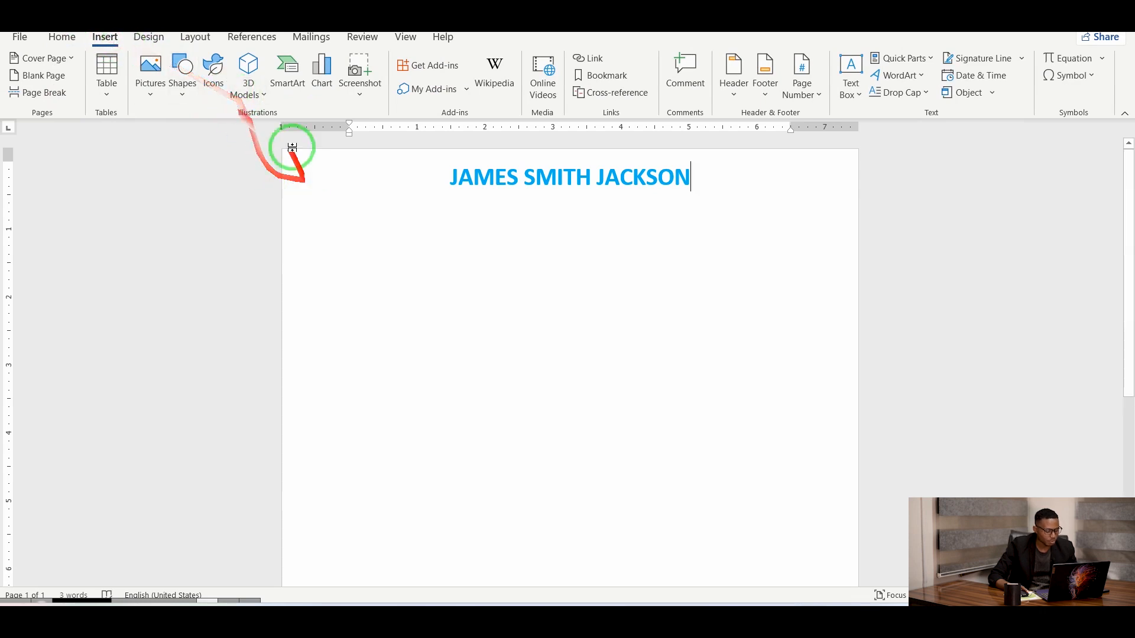
Draw a full-width line under the name with a thick, light-blue style.
{"action": "left_click", "coordinate": [185, 94]}
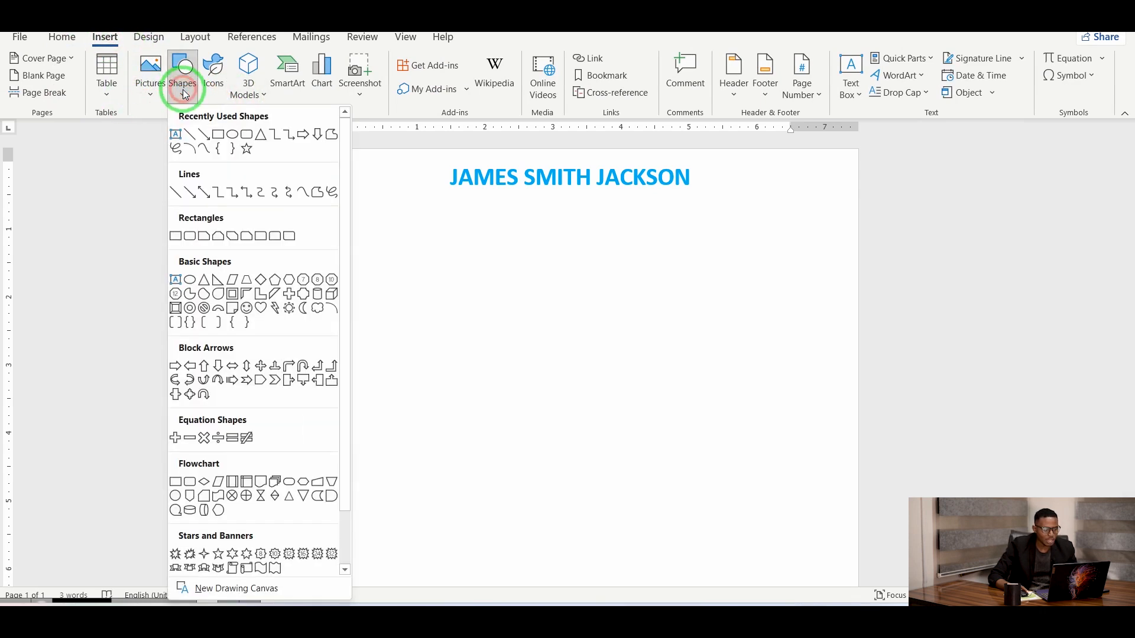
{"action": "left_click", "coordinate": [189, 139]}
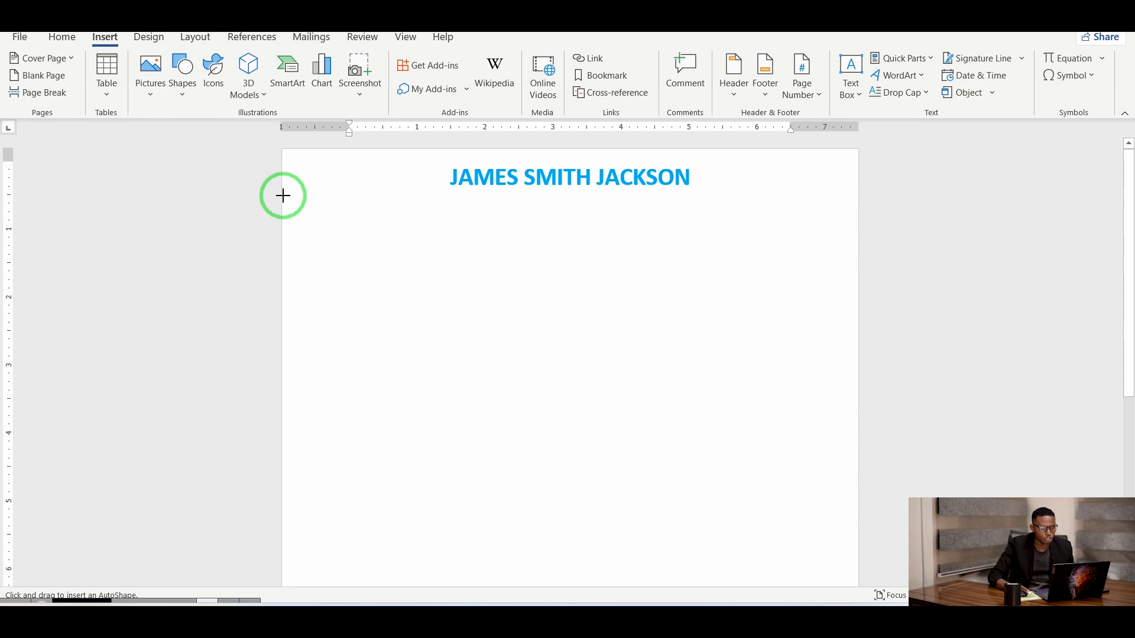
{"action": "left_click_drag", "start_coordinate": [283, 196], "coordinate": [860, 196]}
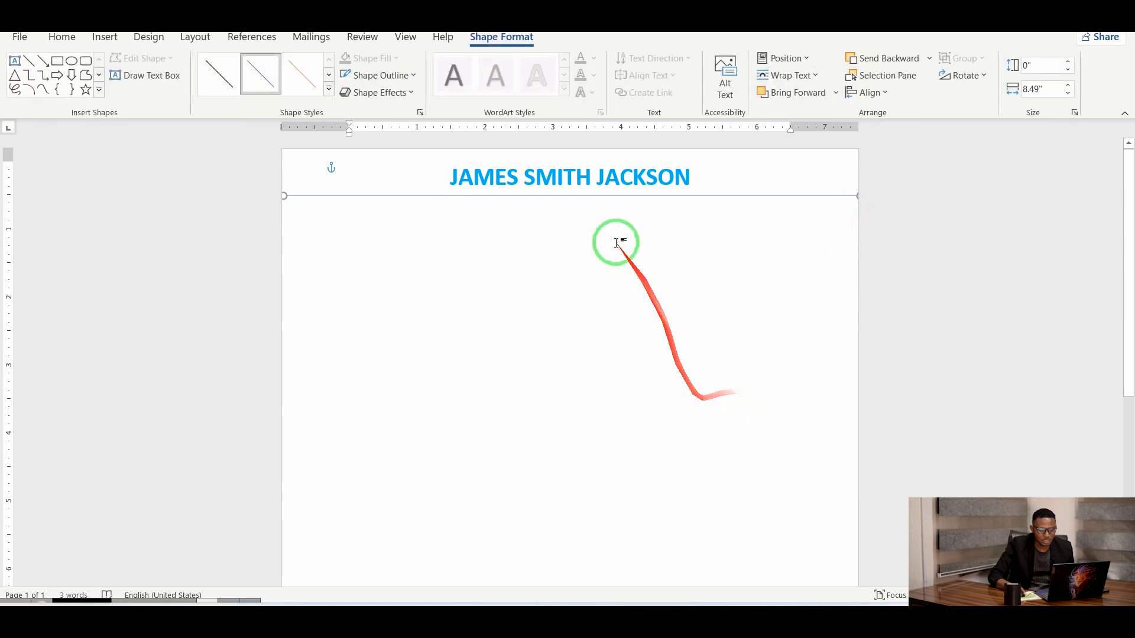
{"action": "left_click", "coordinate": [329, 89]}
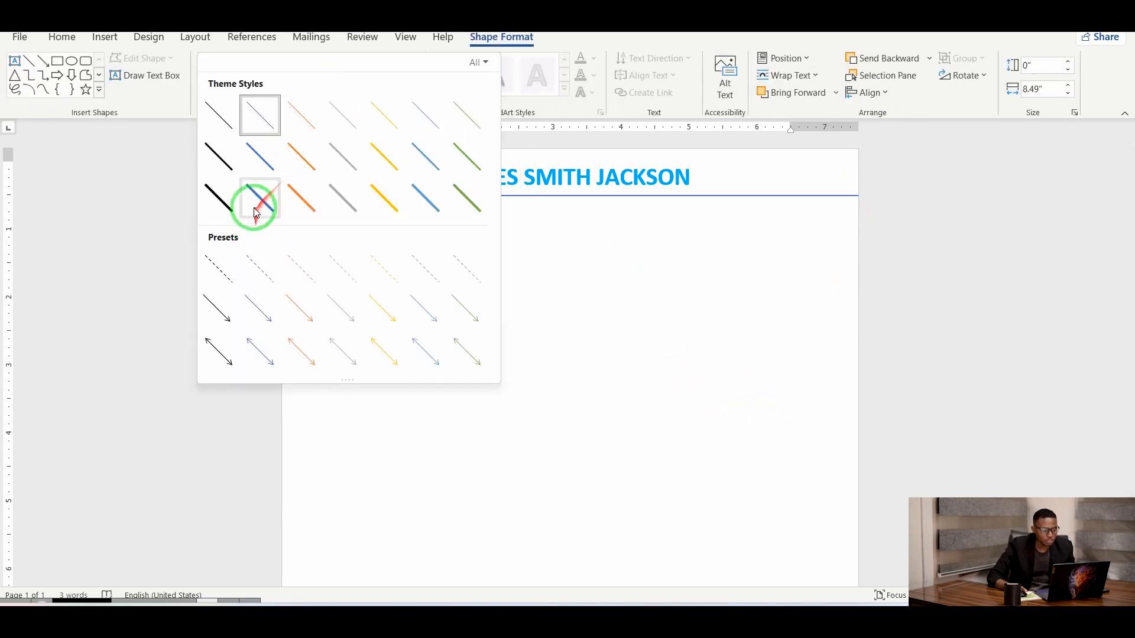
{"action": "left_click", "coordinate": [255, 209]}
{"action": "left_click", "coordinate": [414, 75]}
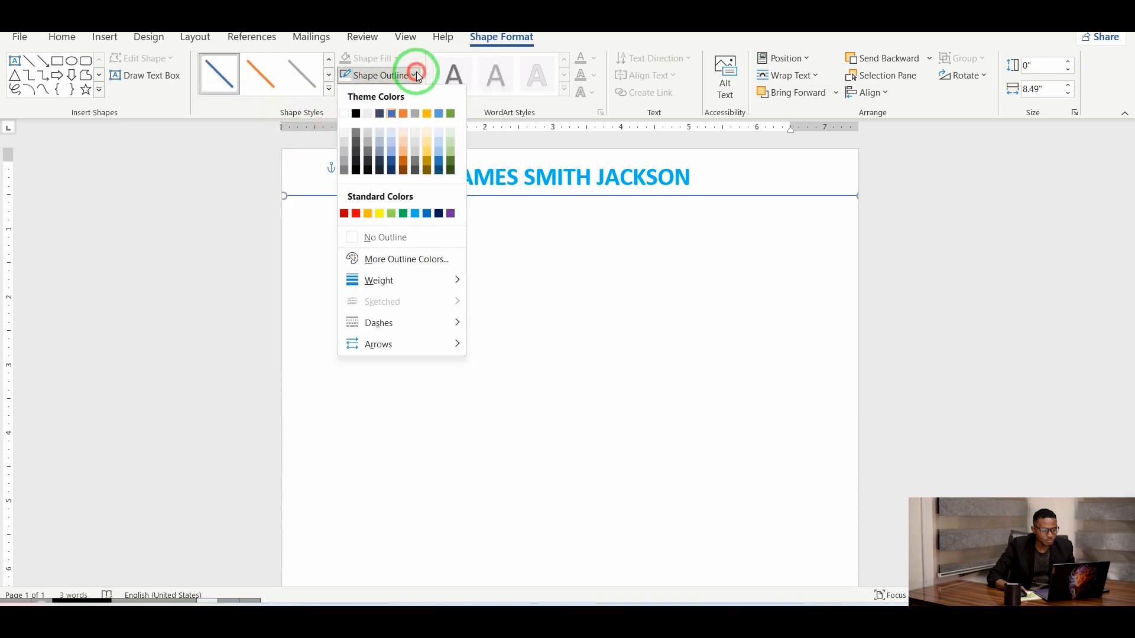
{"action": "left_click", "coordinate": [416, 215]}
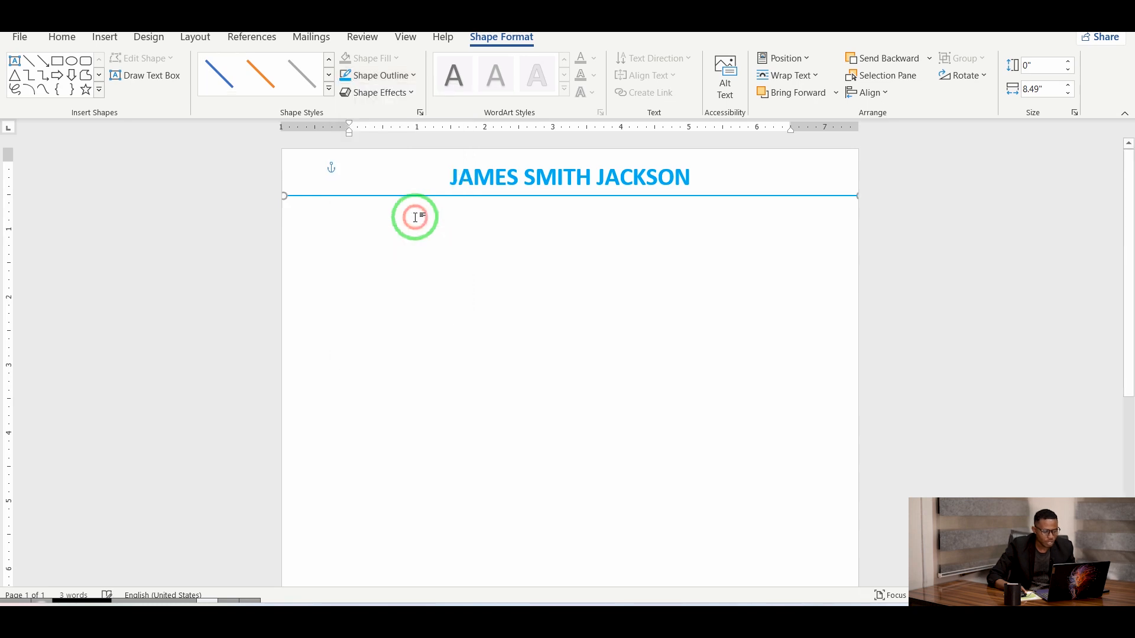
Return the caret to the end of JACKSON and start a new line below.
{"action": "left_click", "coordinate": [545, 219]}
{"action": "left_click", "coordinate": [634, 215]}
{"action": "left_click", "coordinate": [518, 219]}
{"action": "double_click", "coordinate": [508, 220]}
{"action": "left_click", "coordinate": [681, 248]}
{"action": "left_click", "coordinate": [705, 173]}
{"action": "key", "text": "Return"}
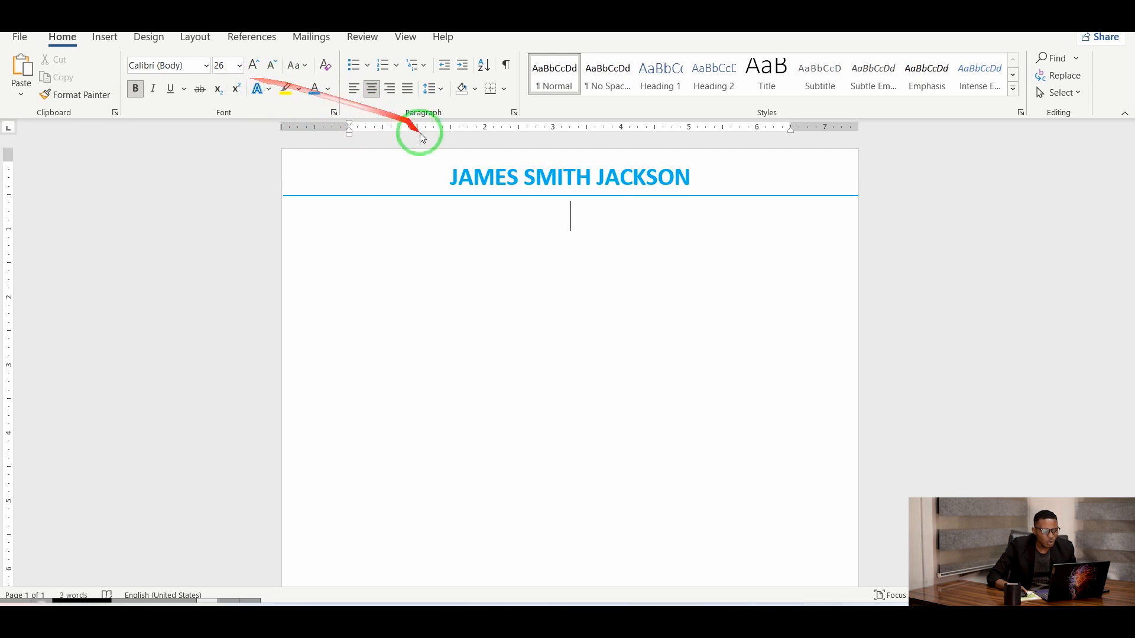
Turn bold on and shrink the new line's text size, then set the name in Bookman Old Style.
{"action": "left_click", "coordinate": [135, 89]}
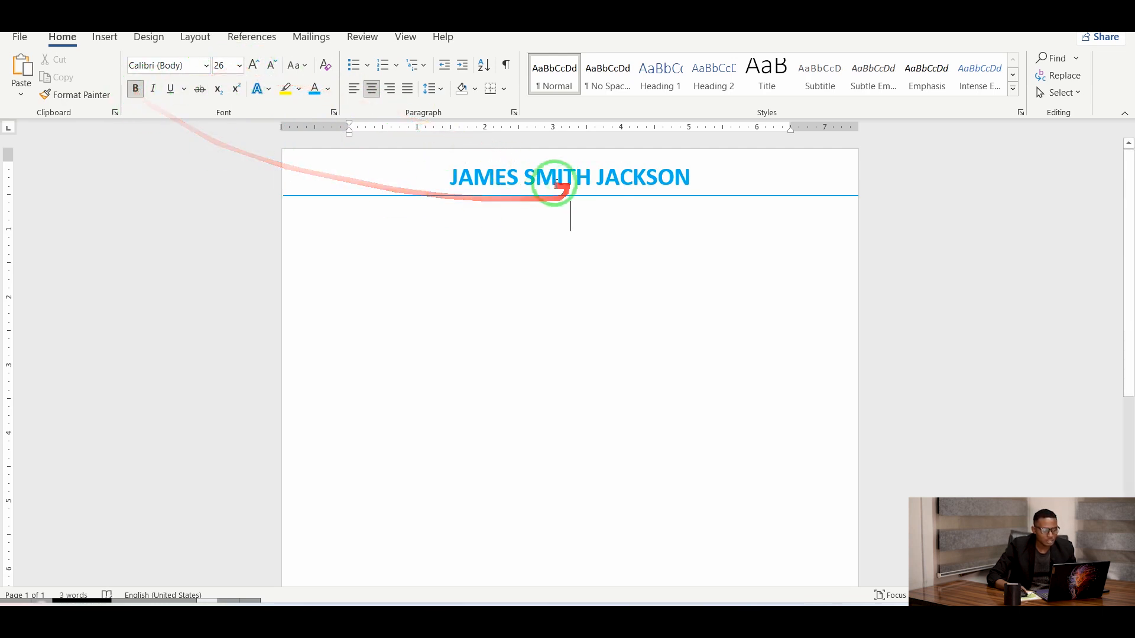
{"action": "left_click", "coordinate": [271, 69]}
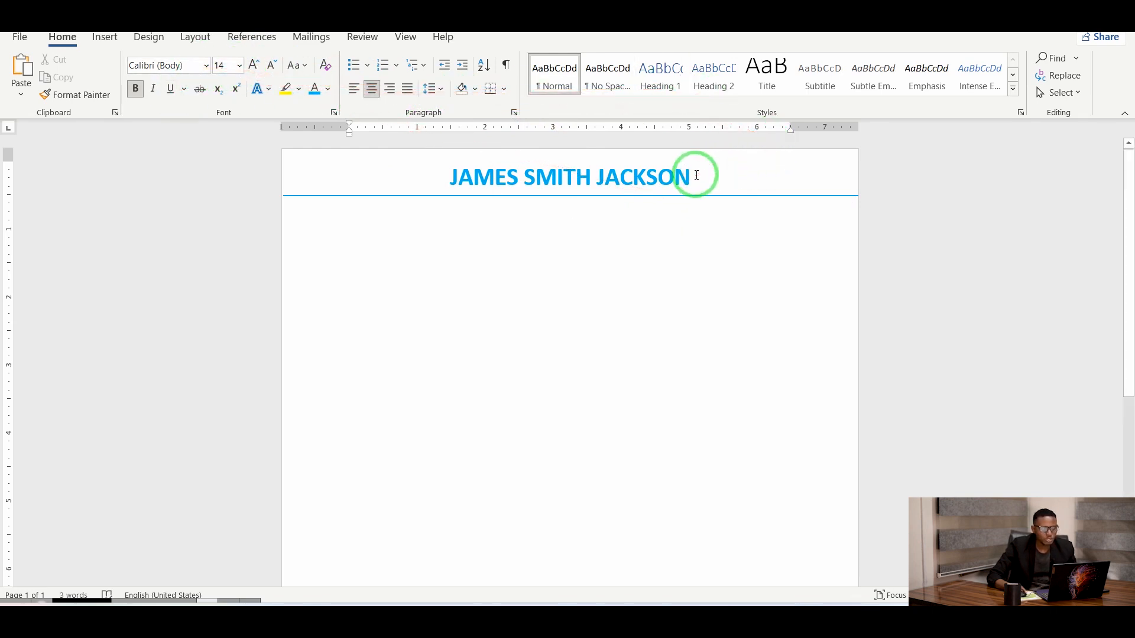
{"action": "left_click_drag", "start_coordinate": [697, 174], "coordinate": [427, 172]}
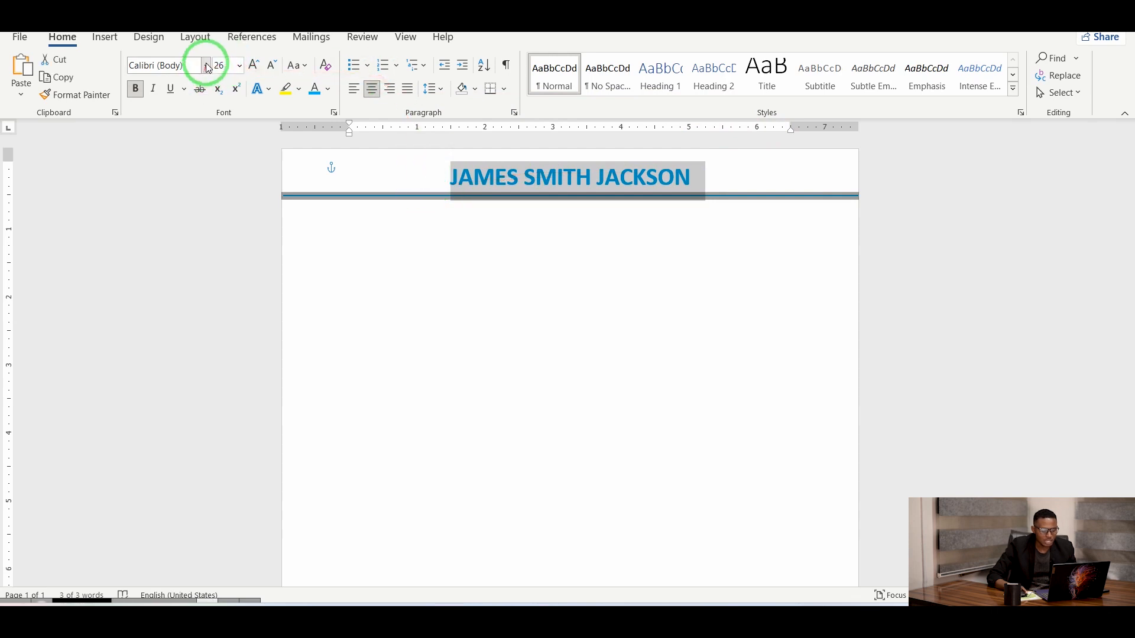
{"action": "left_click", "coordinate": [206, 64]}
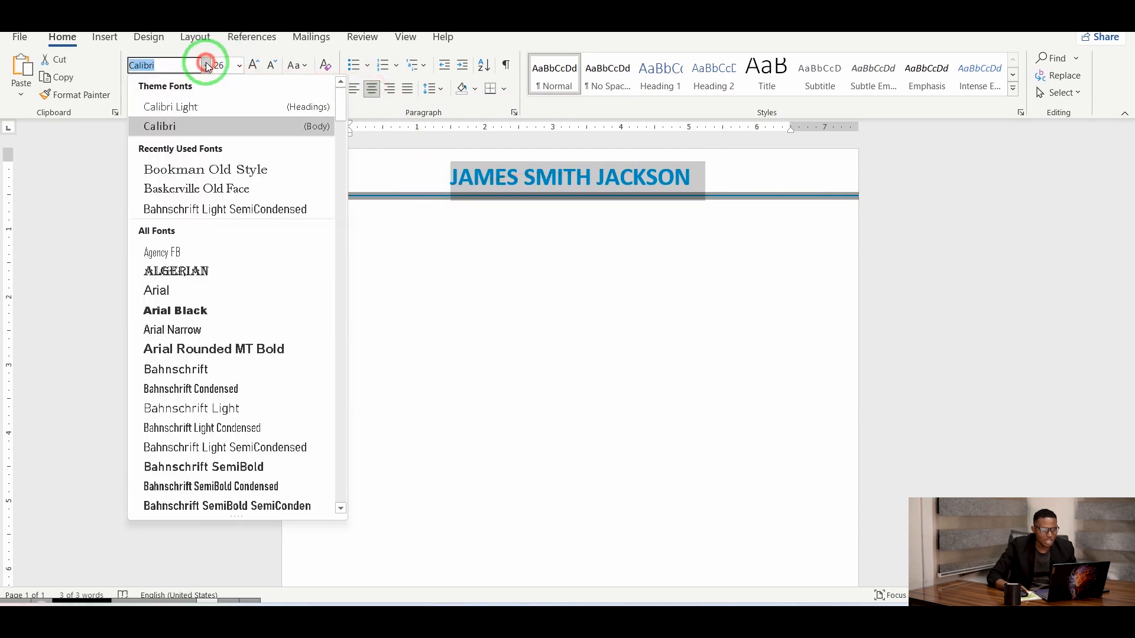
{"action": "left_click", "coordinate": [213, 171]}
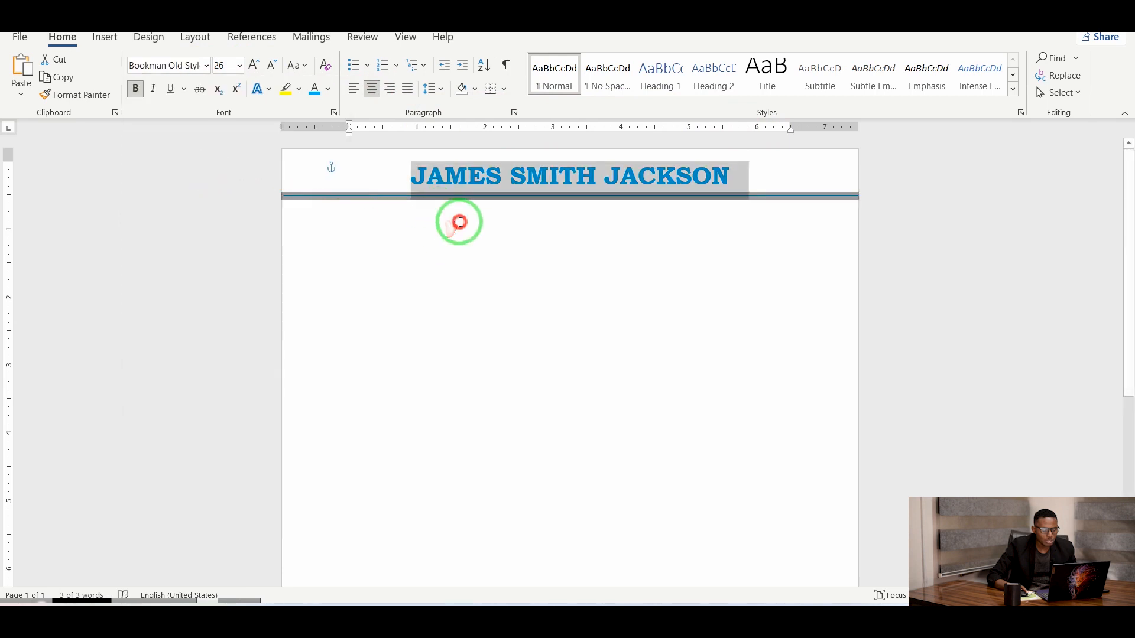
{"action": "left_click", "coordinate": [558, 225]}
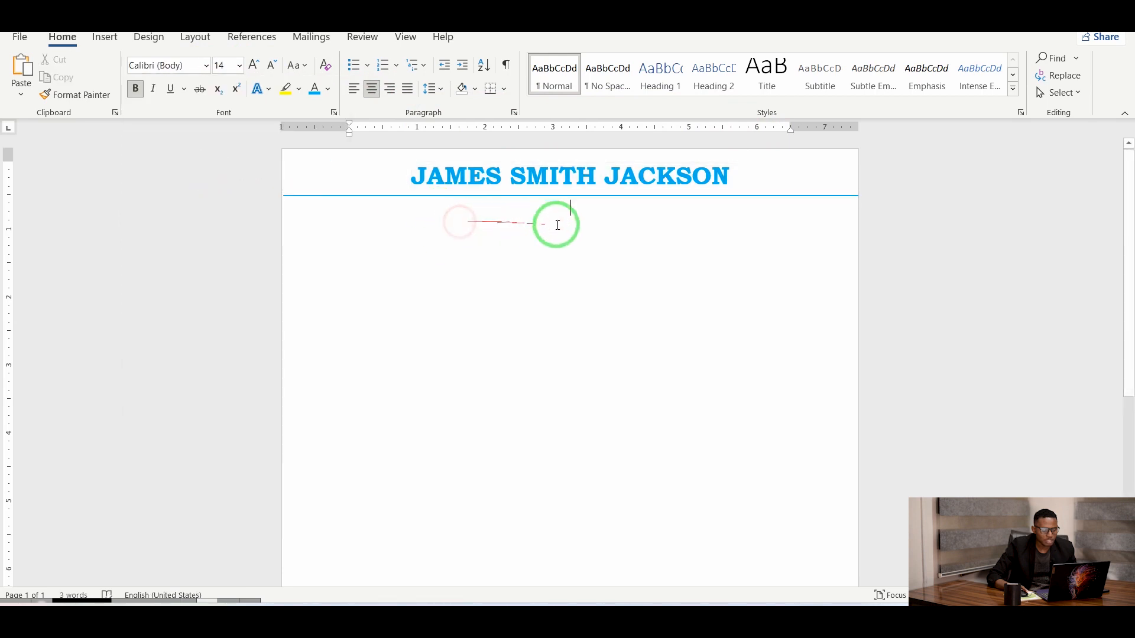
Use Bookman Old Style for the new line and switch Caps Lock on.
{"action": "left_click", "coordinate": [207, 66]}
{"action": "left_click", "coordinate": [220, 170]}
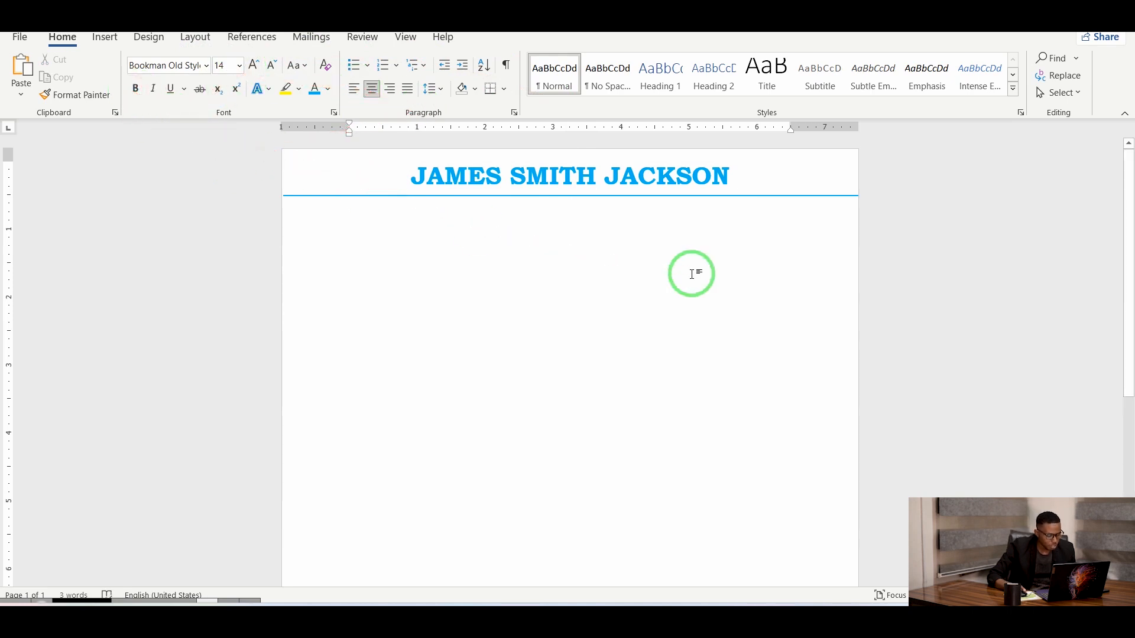
{"action": "key", "text": "Caps_Lock"}
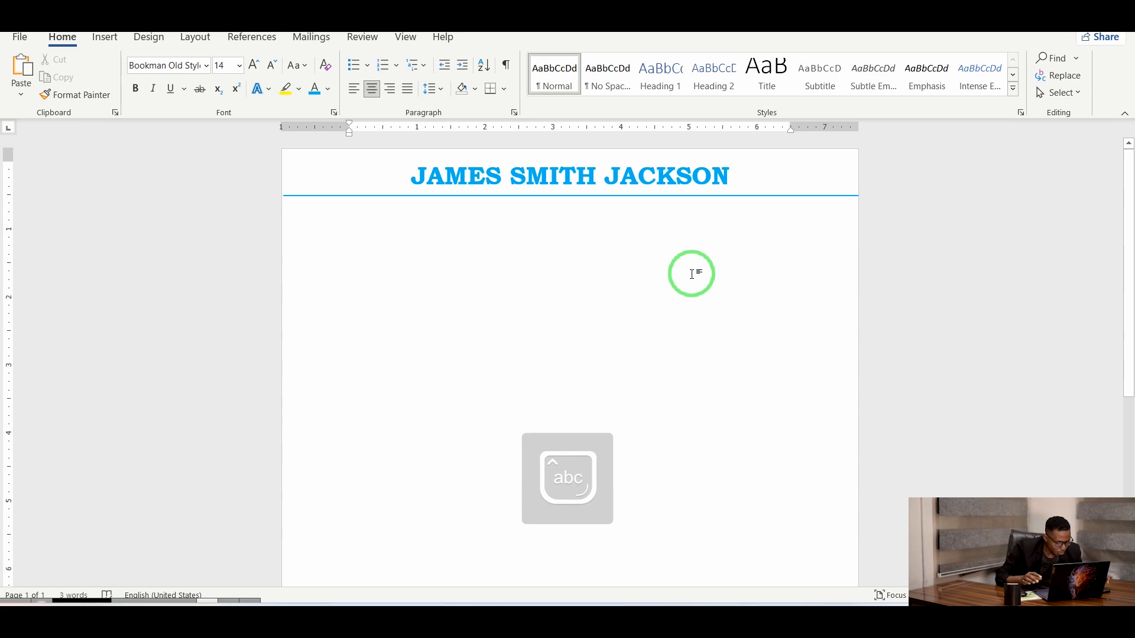
Copy the address, phone and e-mail line from the WordPad resume and paste it under the name.
{"action": "mouse_move", "coordinate": [842, 618]}
{"action": "left_click", "coordinate": [836, 548]}
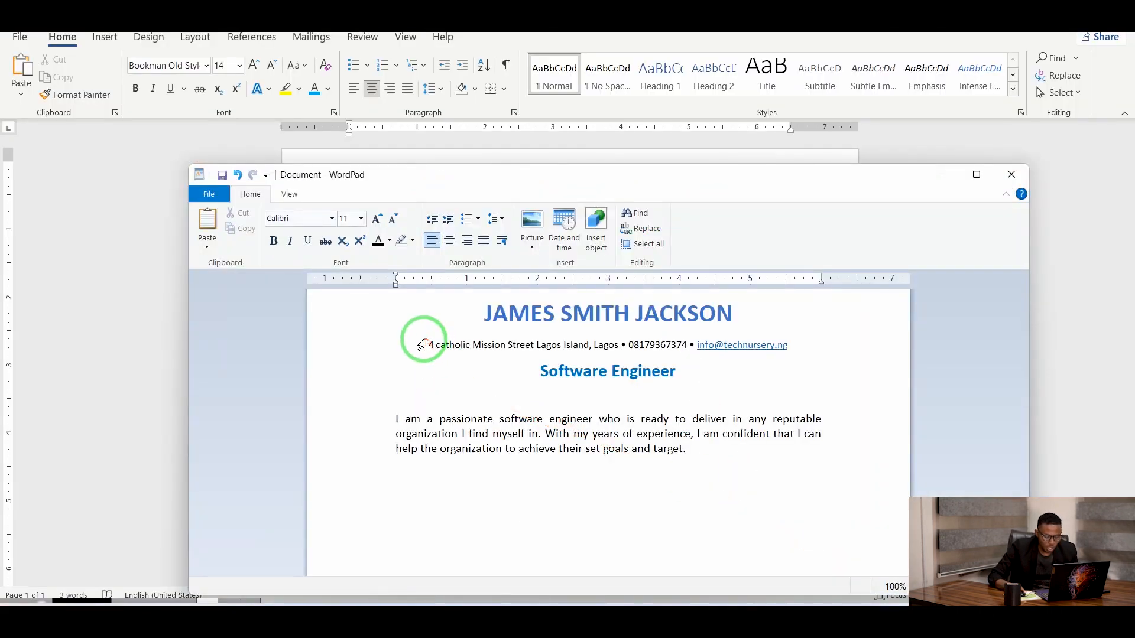
{"action": "left_click_drag", "start_coordinate": [430, 343], "coordinate": [788, 349]}
{"action": "key", "text": "ctrl+c"}
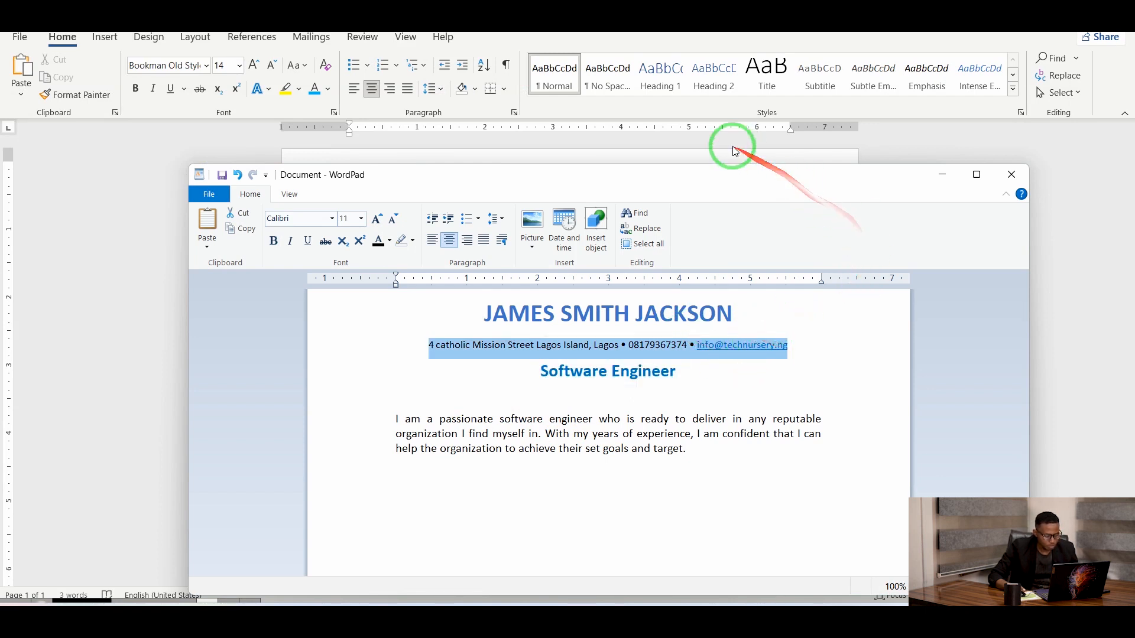
{"action": "left_click", "coordinate": [939, 176]}
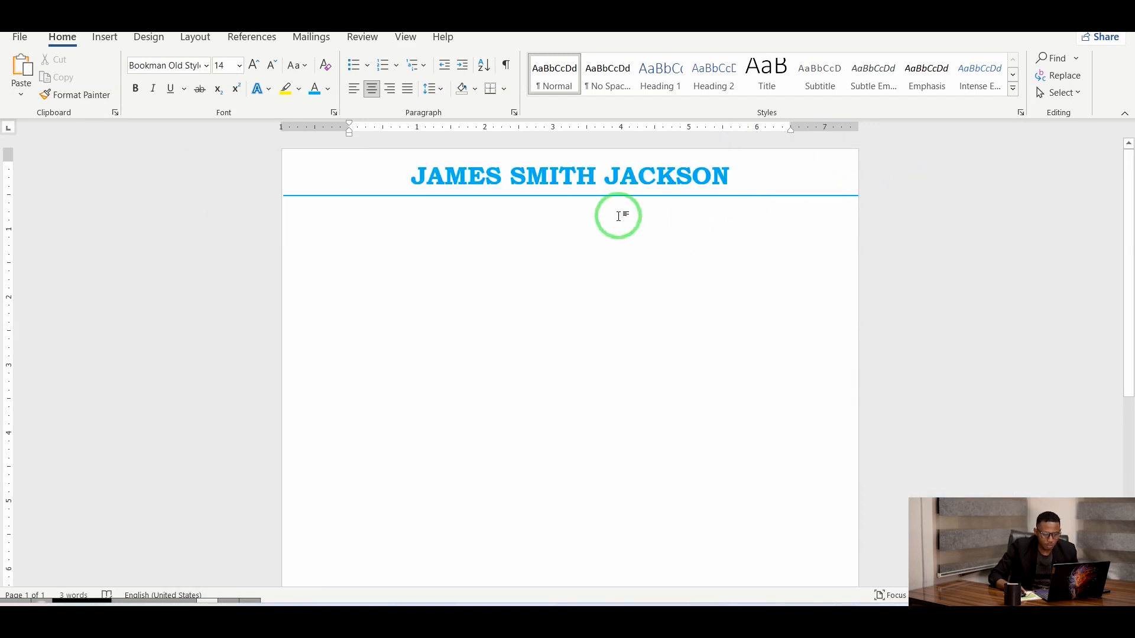
{"action": "key", "text": "ctrl+v"}
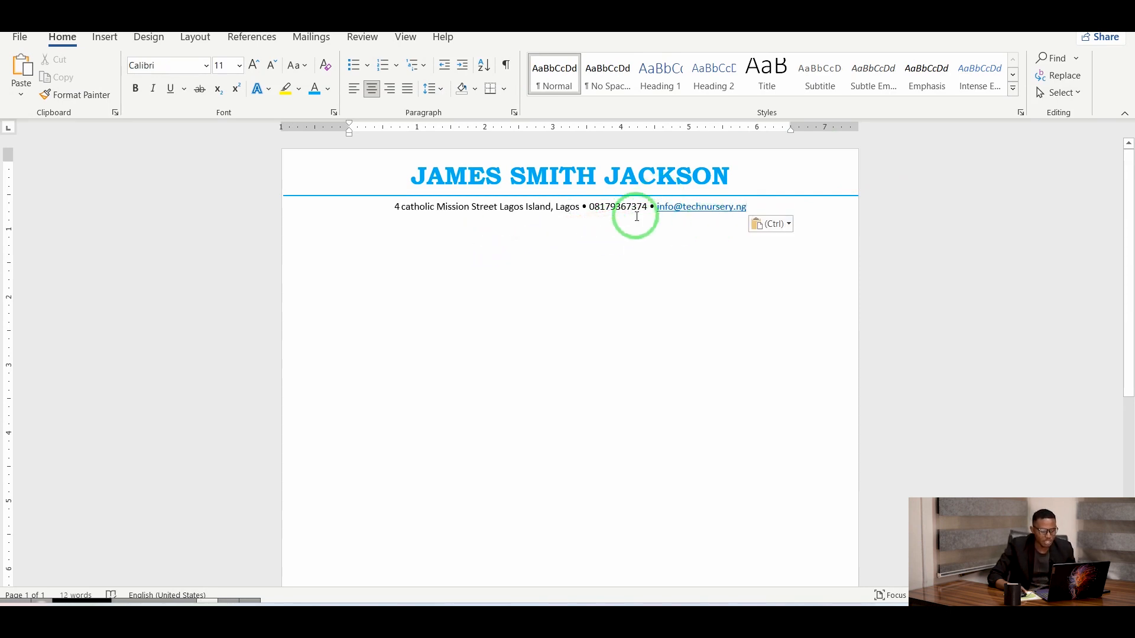
Set the whole contact line in Bookman Old Style.
{"action": "left_click", "coordinate": [438, 206]}
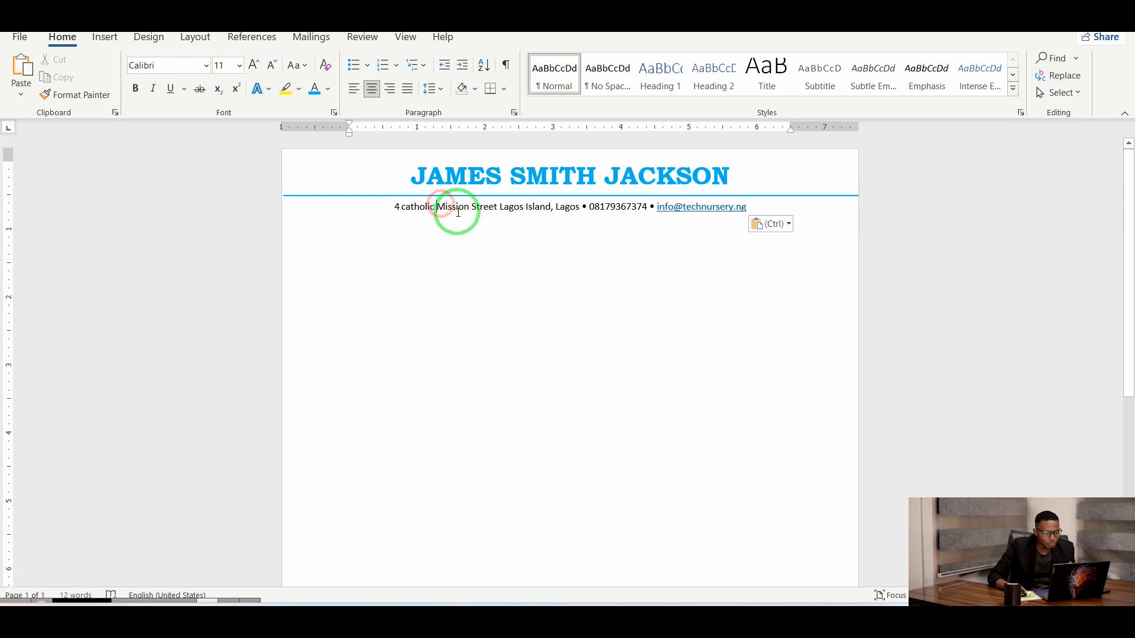
{"action": "left_click_drag", "start_coordinate": [397, 208], "coordinate": [739, 214]}
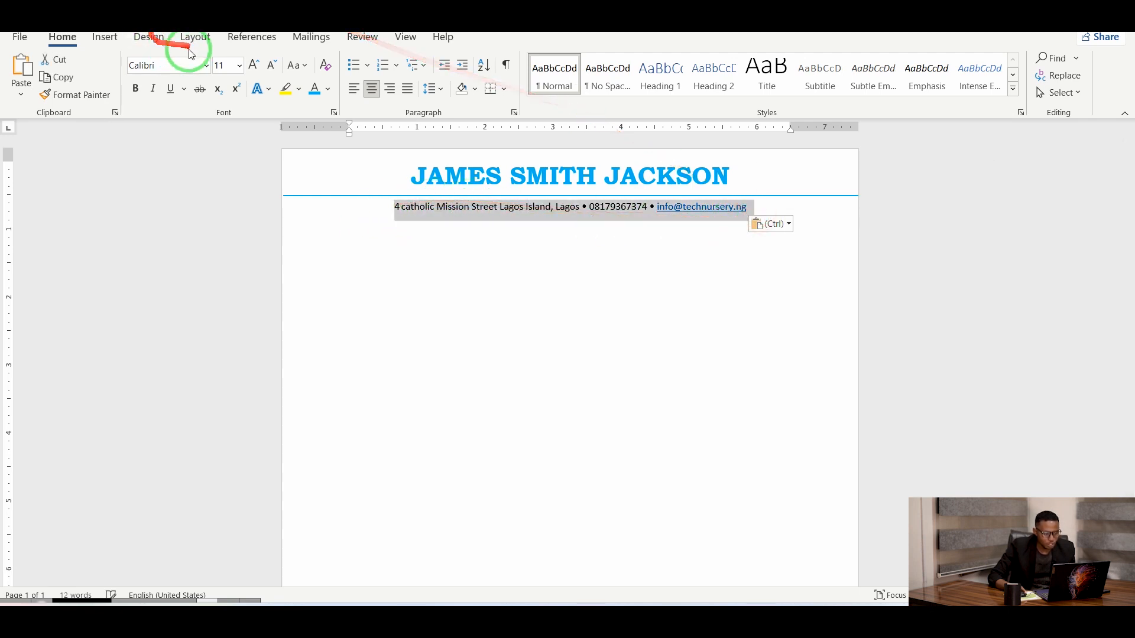
{"action": "left_click", "coordinate": [206, 65]}
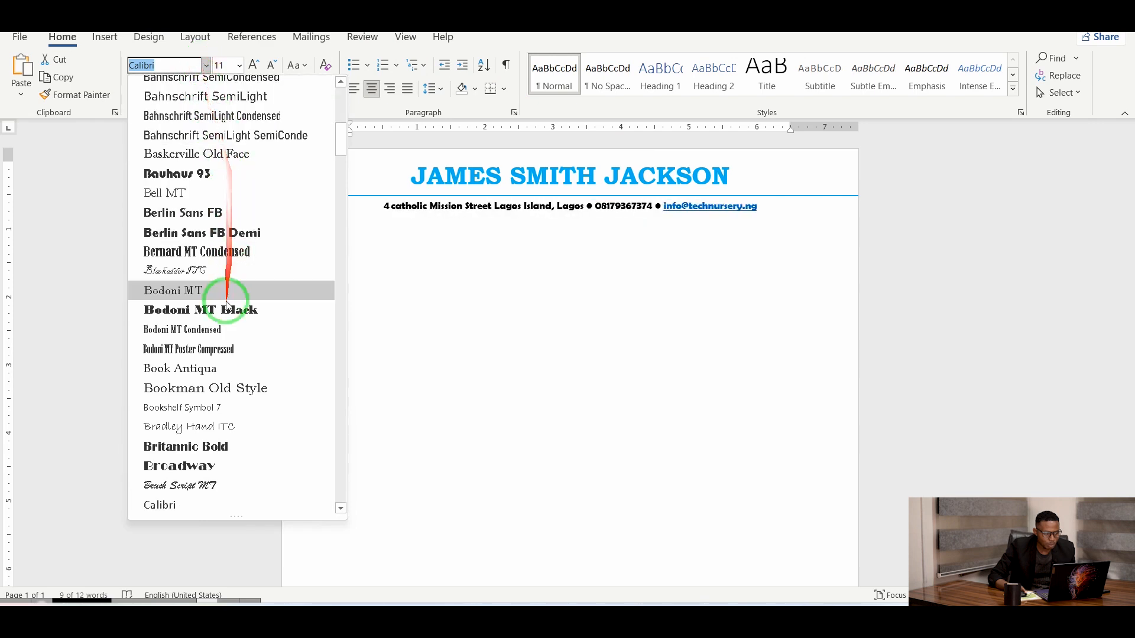
{"action": "left_click", "coordinate": [215, 393]}
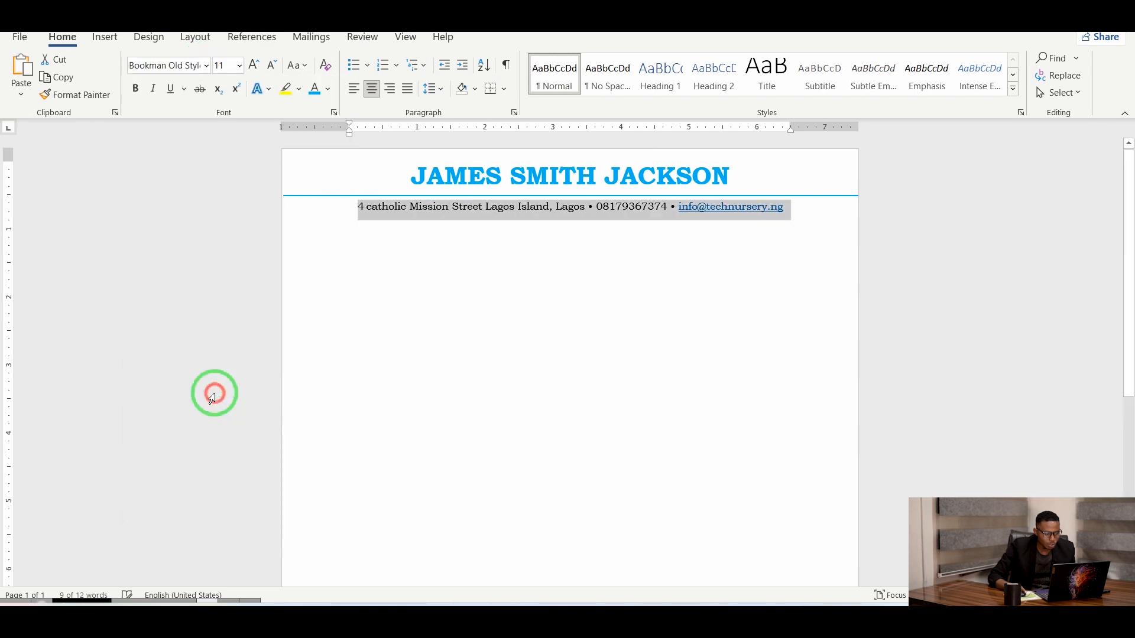
{"action": "left_click", "coordinate": [593, 279]}
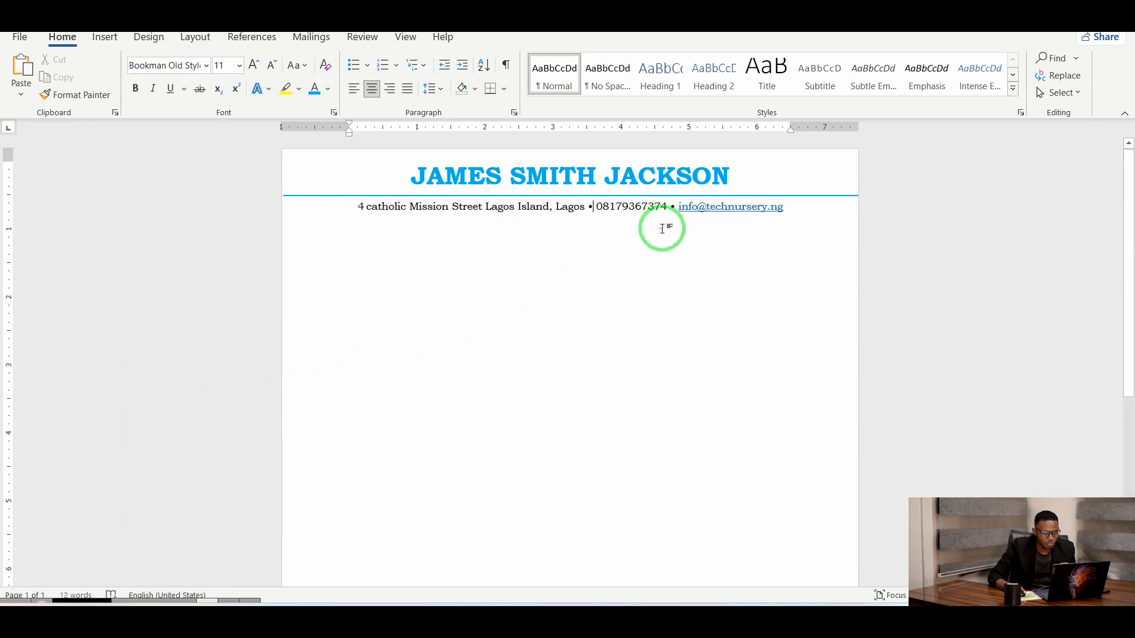
Replace the old e-mail address at the line's end with the applicant's new e-mail address.
{"action": "left_click", "coordinate": [593, 206]}
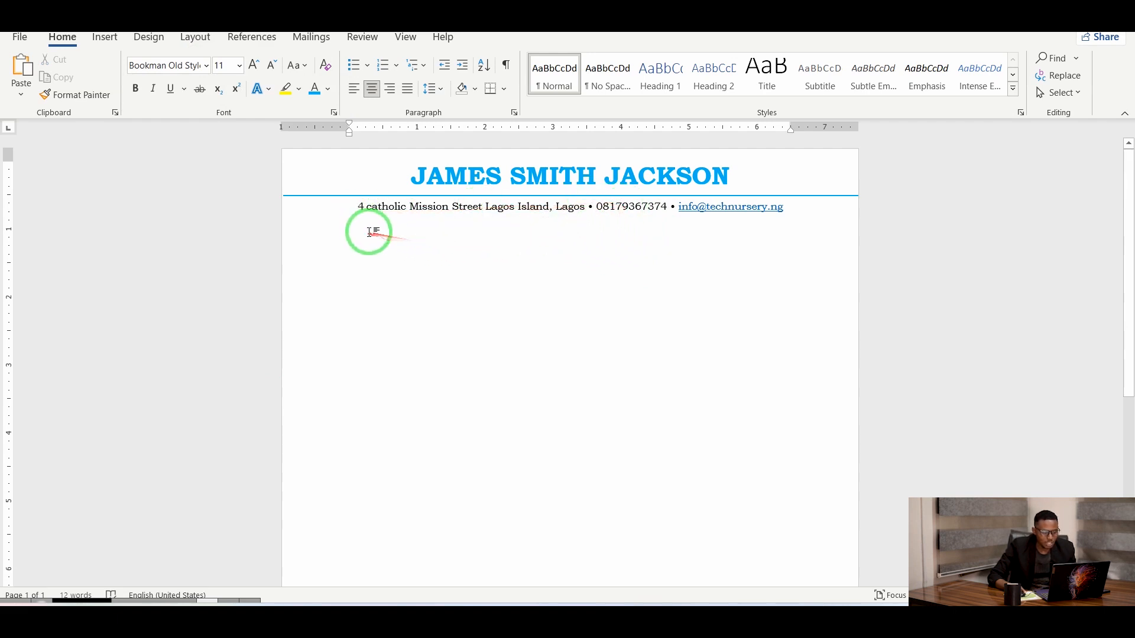
{"action": "left_click", "coordinate": [786, 207]}
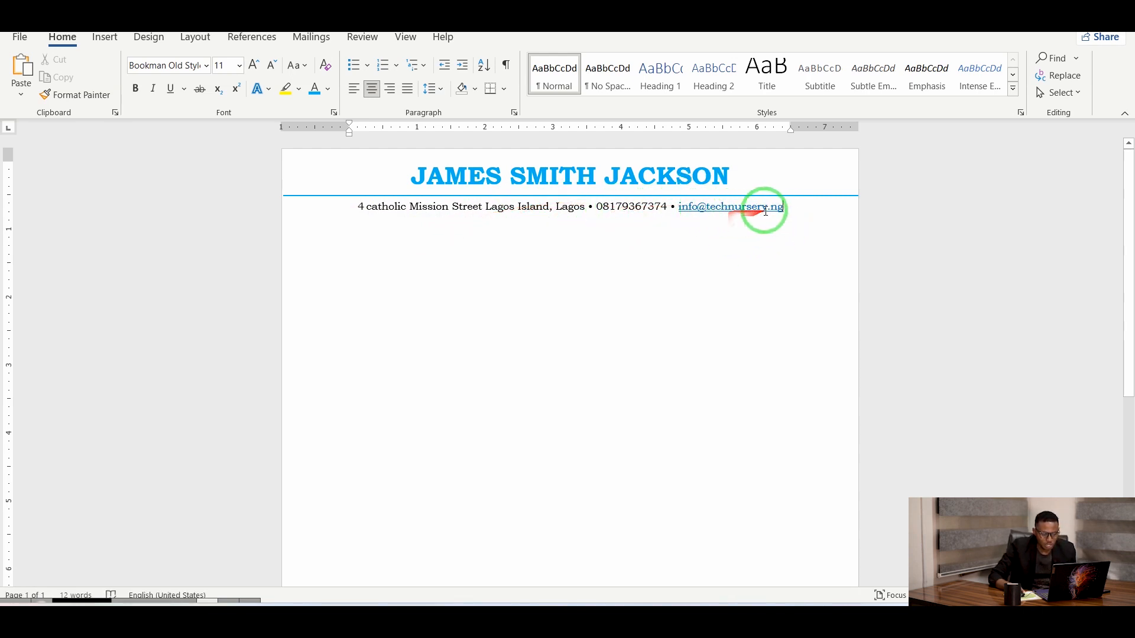
{"action": "key", "text": "BackSpace"}
{"action": "key", "text": "BackSpace"}
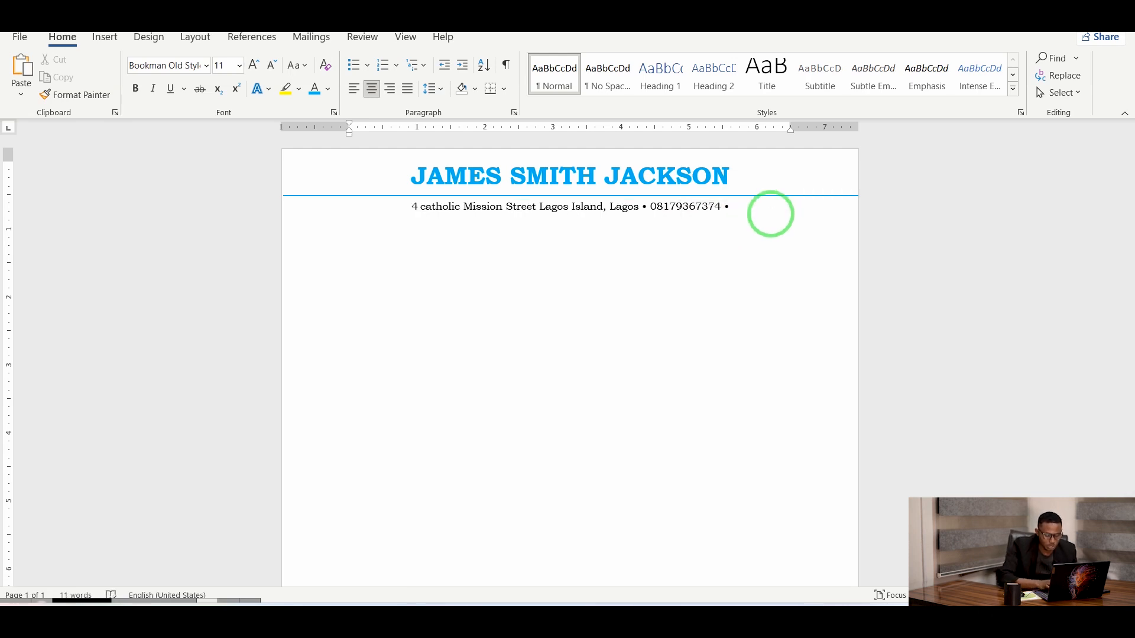
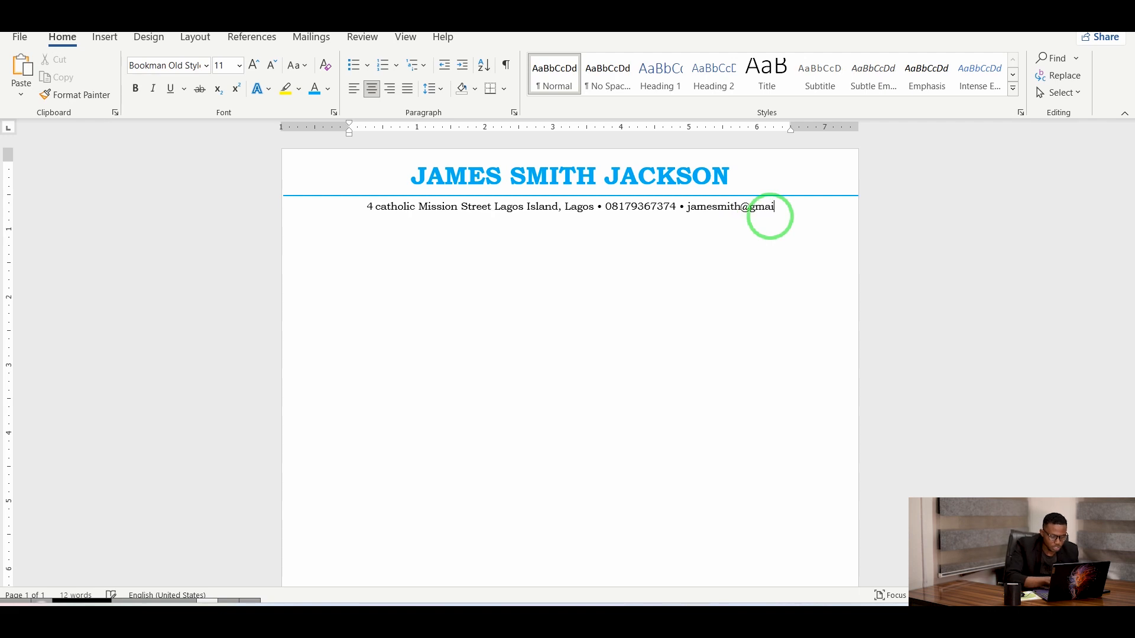
{"action": "left_click", "coordinate": [765, 274]}
{"action": "left_click", "coordinate": [750, 258]}
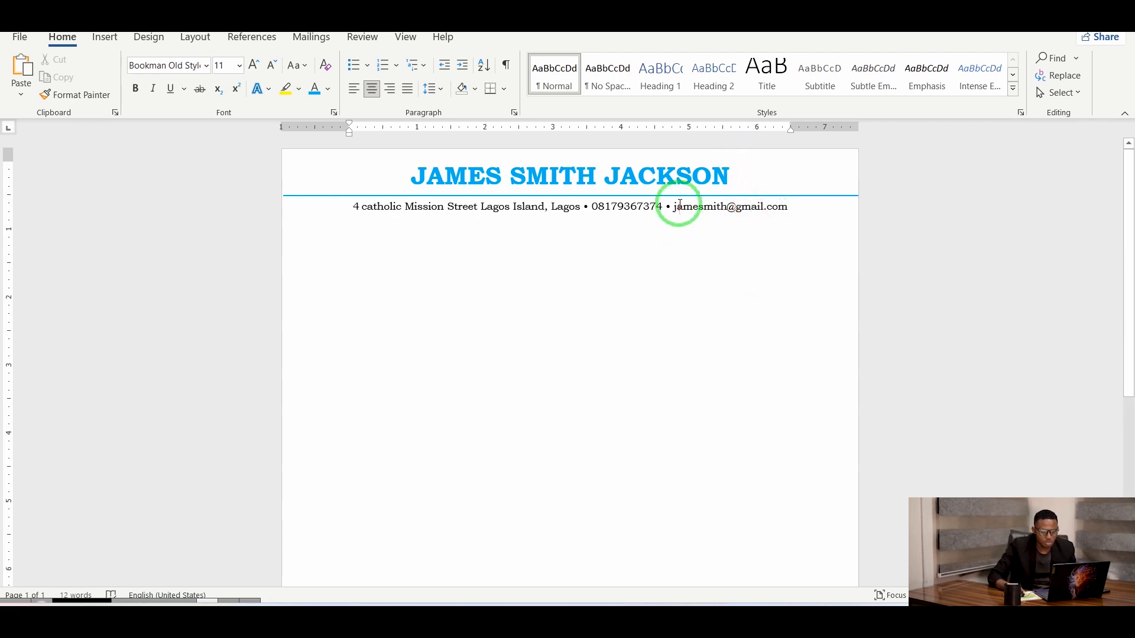
Select the new e-mail address and go through the Link dialog so it becomes a hyperlink.
{"action": "left_click_drag", "start_coordinate": [679, 206], "coordinate": [783, 207]}
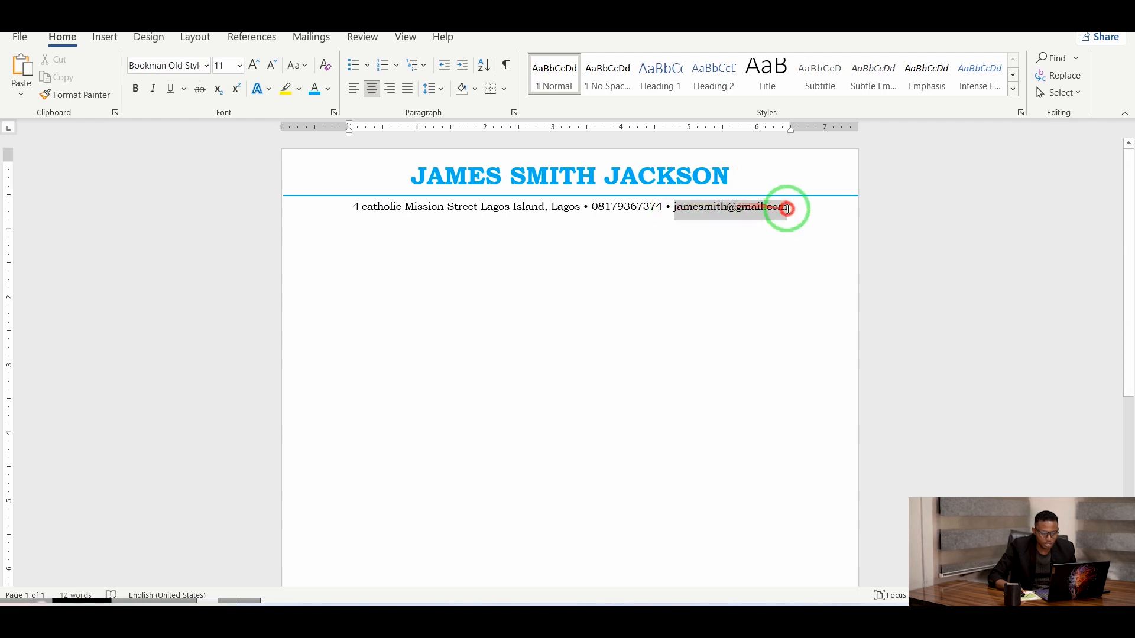
{"action": "right_click", "coordinate": [761, 208]}
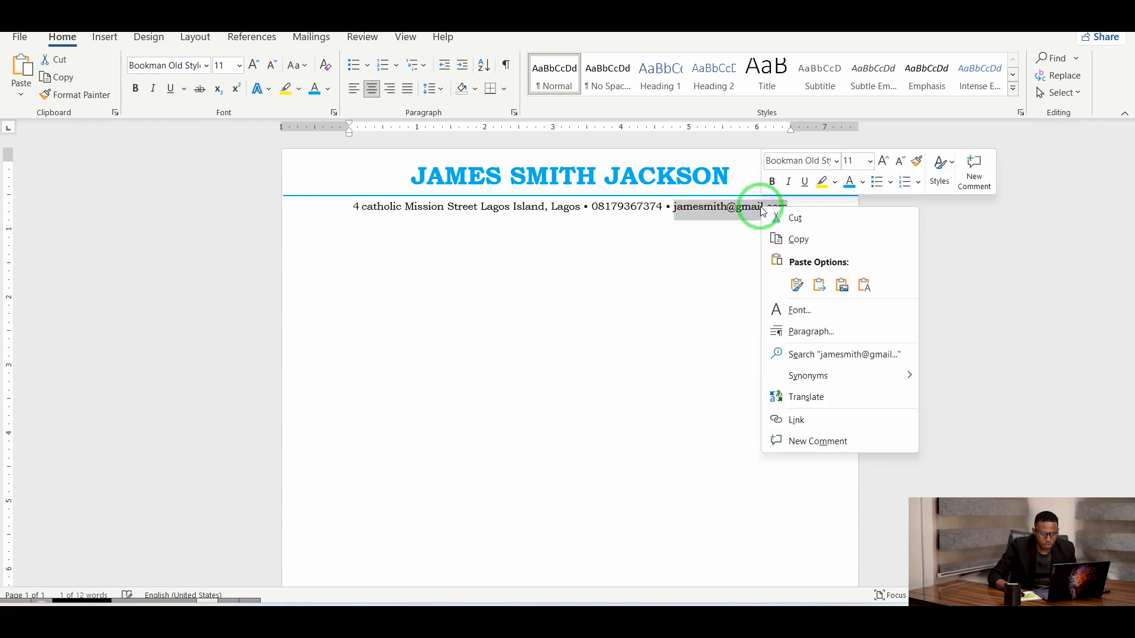
{"action": "left_click", "coordinate": [780, 420]}
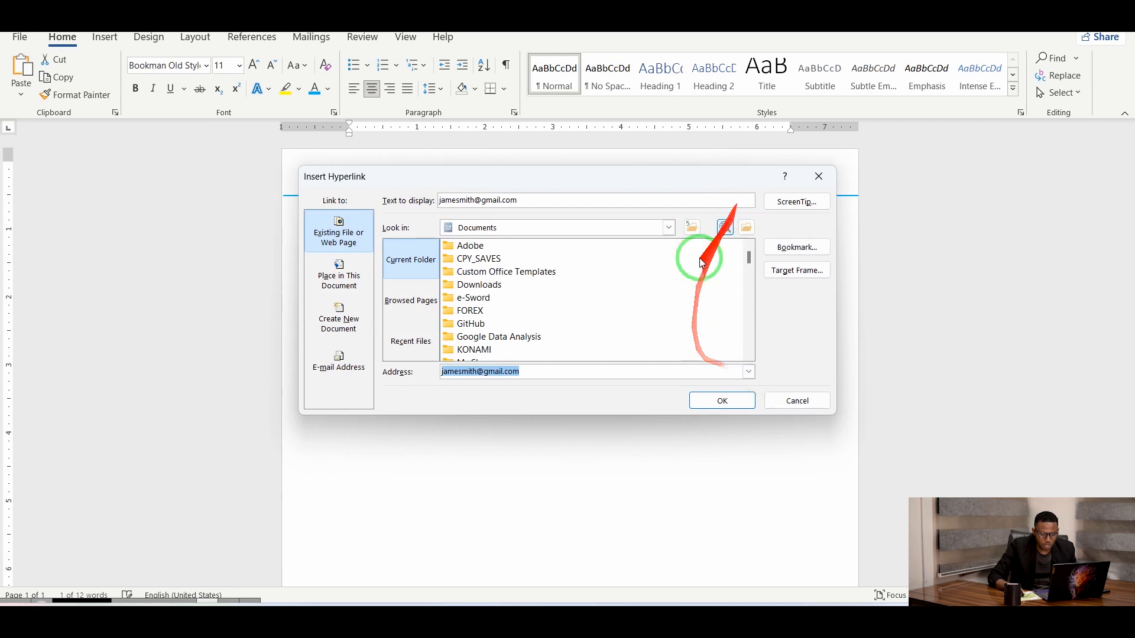
{"action": "left_click", "coordinate": [818, 177]}
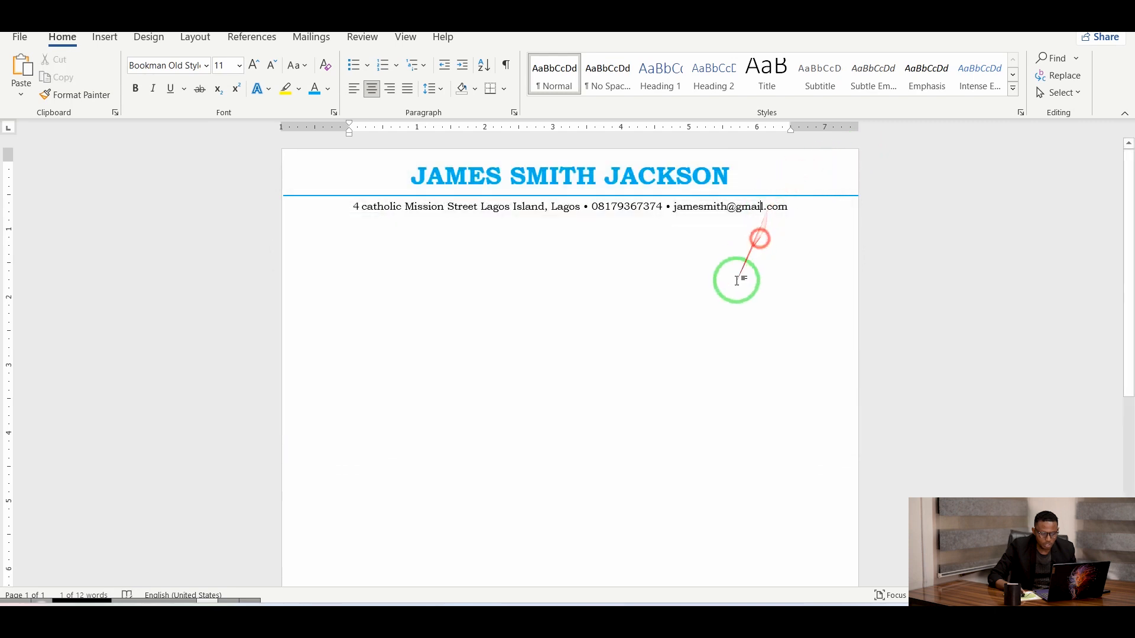
{"action": "left_click", "coordinate": [798, 214]}
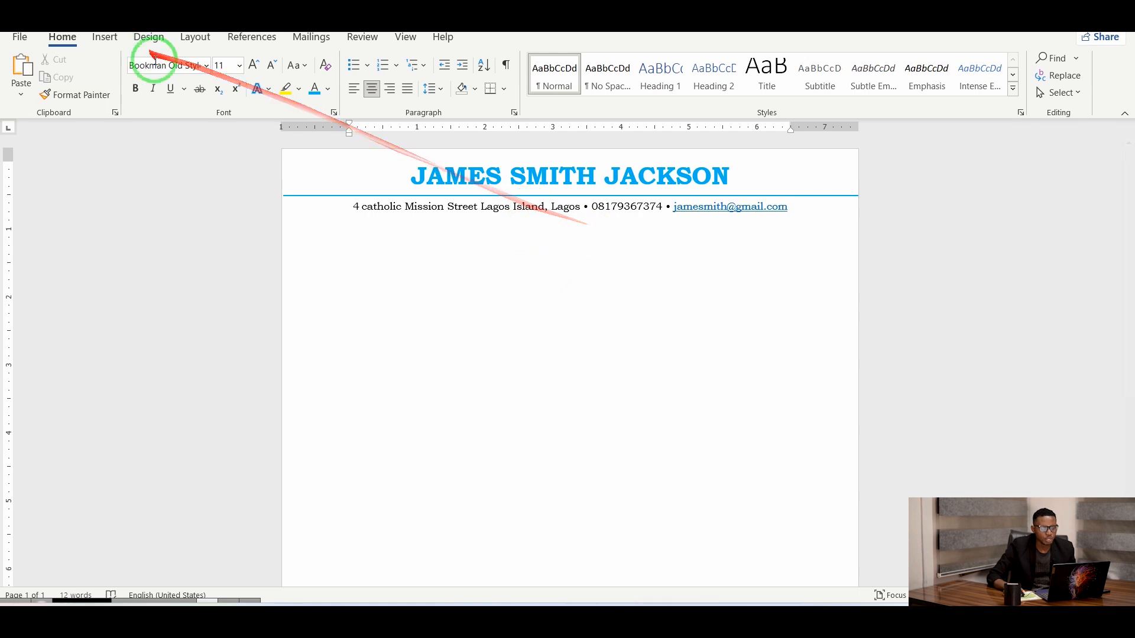
Type 'Software Engineer' under the contact line and delete the stray extra N.
{"action": "type", "text": "Software ENgineer"}
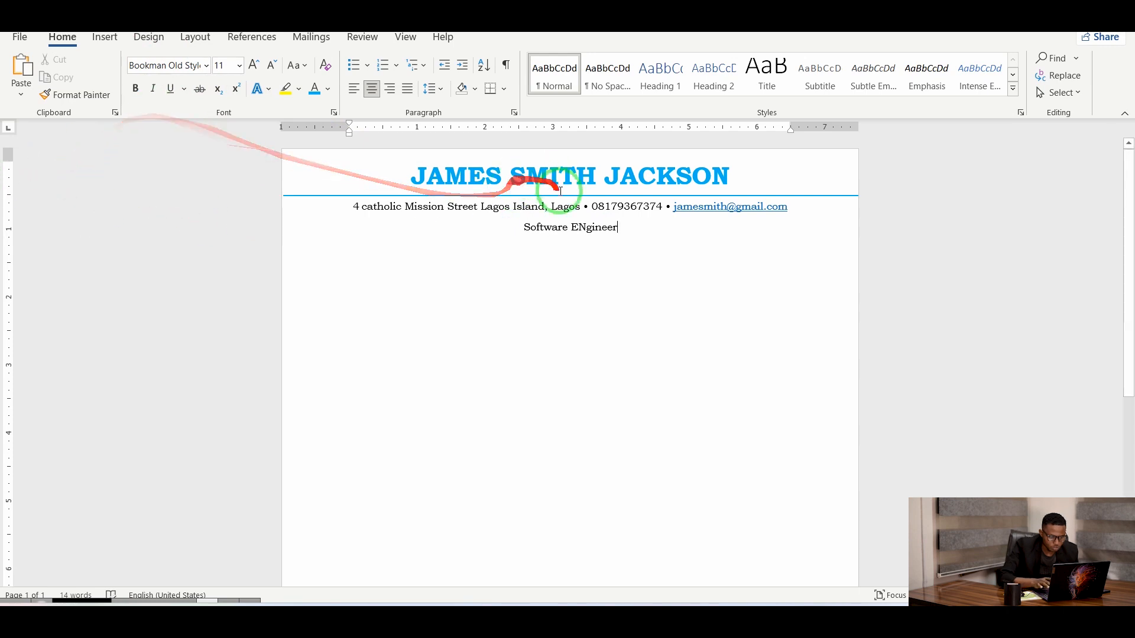
{"action": "left_click", "coordinate": [588, 228]}
{"action": "key", "text": "BackSpace"}
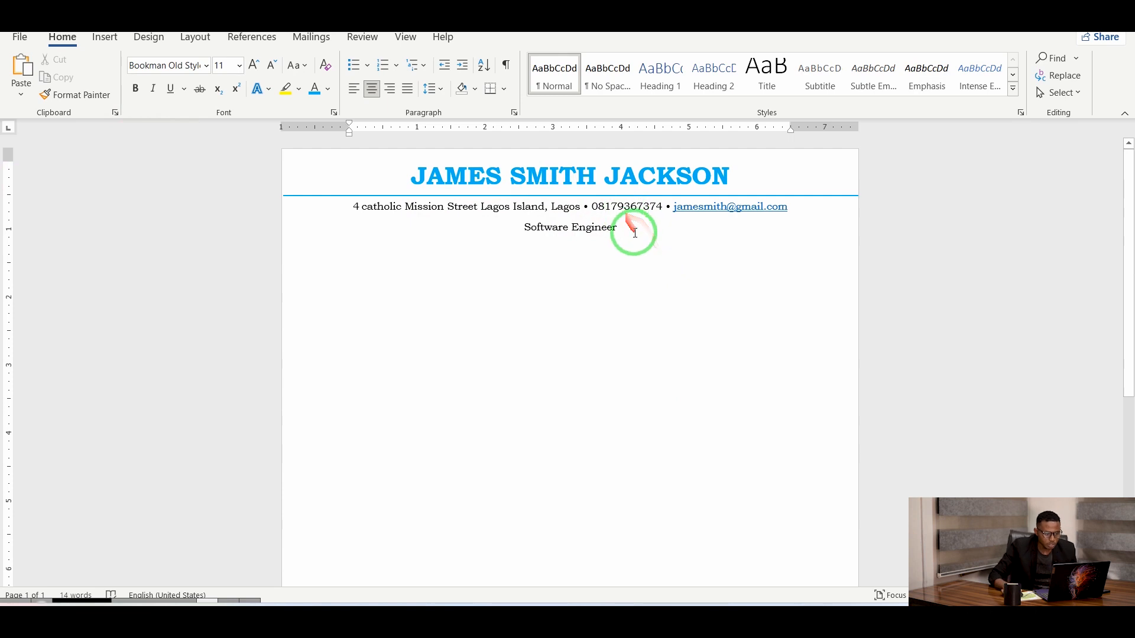
Make the Software Engineer title light blue, bold and 18 pt, then start a new line below.
{"action": "left_click_drag", "start_coordinate": [629, 228], "coordinate": [517, 227]}
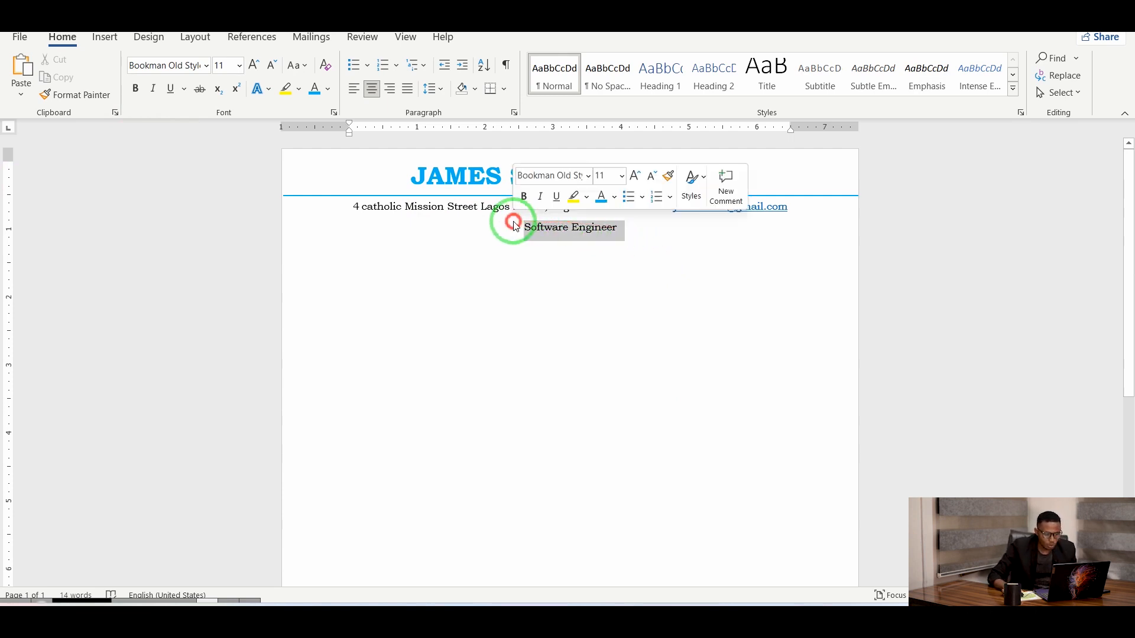
{"action": "left_click", "coordinate": [326, 90]}
{"action": "left_click", "coordinate": [383, 250]}
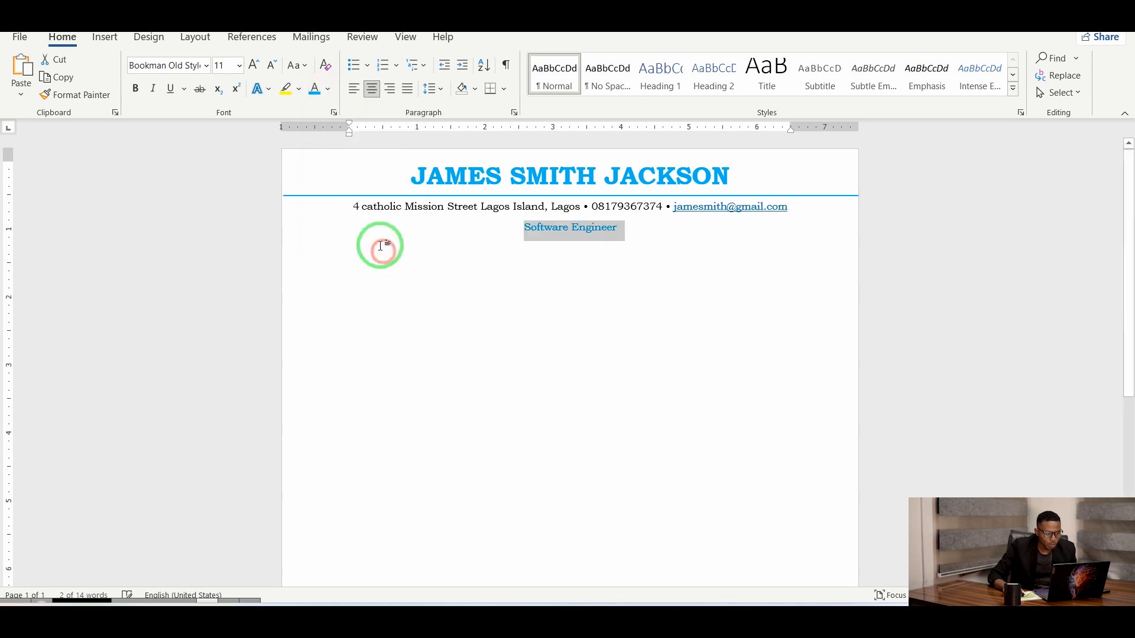
{"action": "left_click", "coordinate": [136, 88]}
{"action": "left_click", "coordinate": [257, 66]}
{"action": "left_click", "coordinate": [256, 67]}
{"action": "left_click", "coordinate": [255, 66]}
{"action": "left_click", "coordinate": [254, 68]}
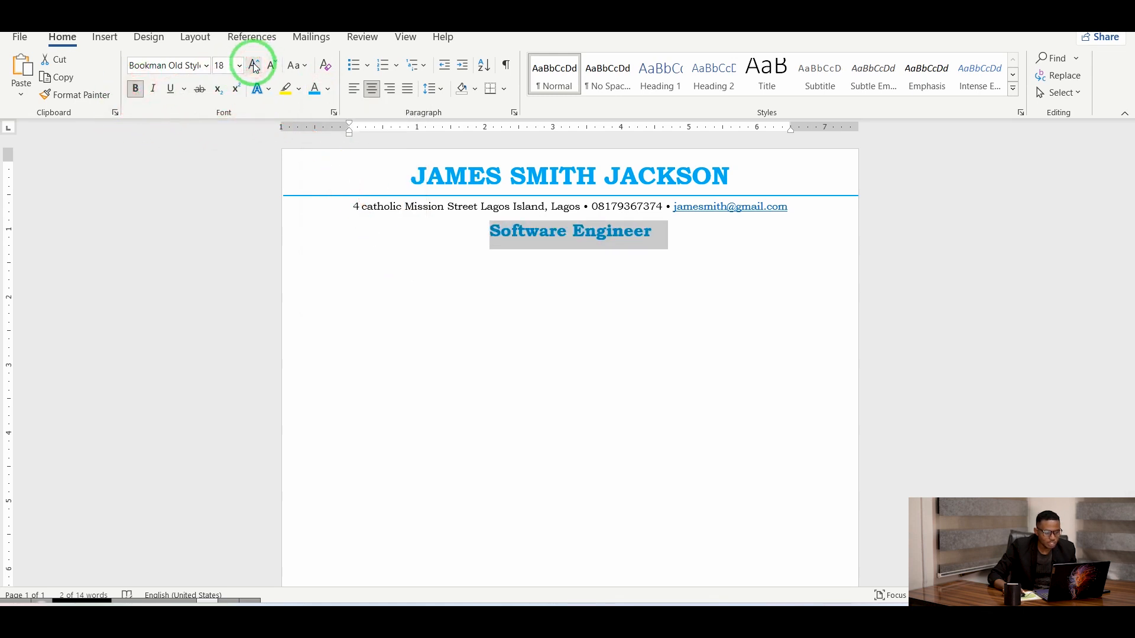
{"action": "left_click", "coordinate": [504, 385]}
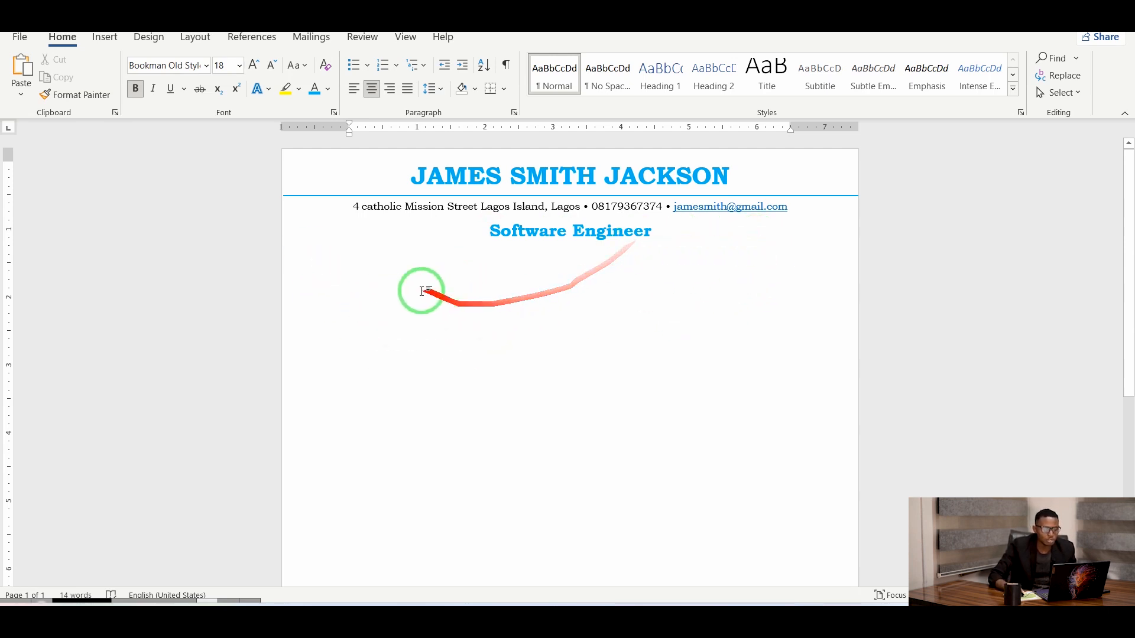
{"action": "left_click", "coordinate": [673, 234]}
{"action": "key", "text": "Return"}
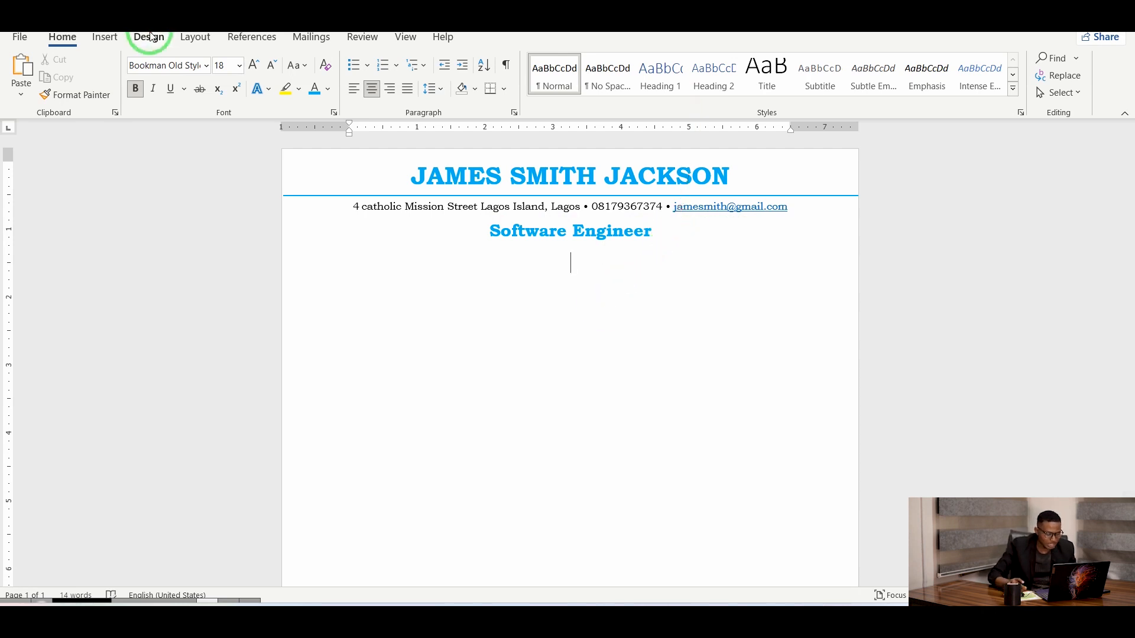
Draw a line below the title, then delete the misdrawn diagonal attempt.
{"action": "left_click", "coordinate": [107, 39]}
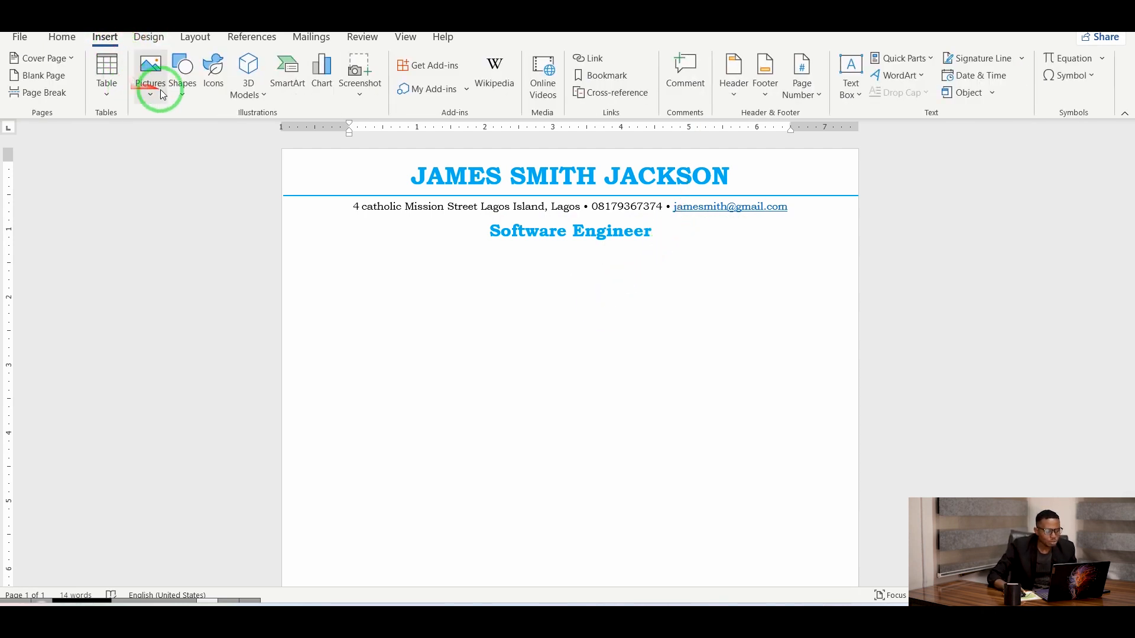
{"action": "left_click", "coordinate": [179, 87]}
{"action": "left_click", "coordinate": [193, 152]}
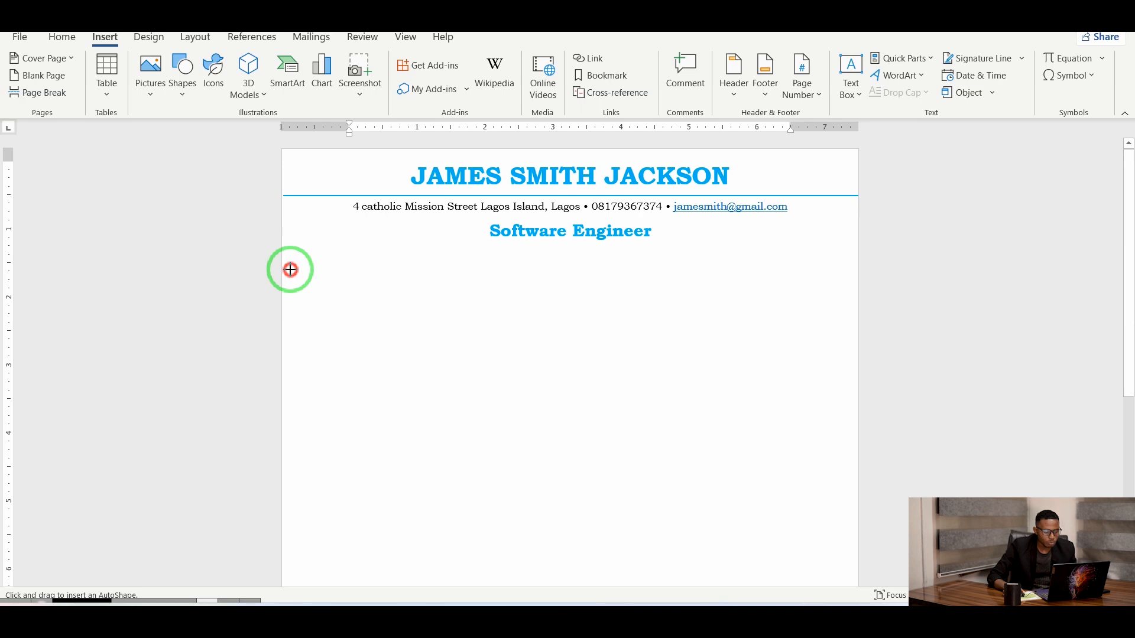
{"action": "left_click_drag", "start_coordinate": [290, 270], "coordinate": [358, 338]}
{"action": "key", "text": "Delete"}
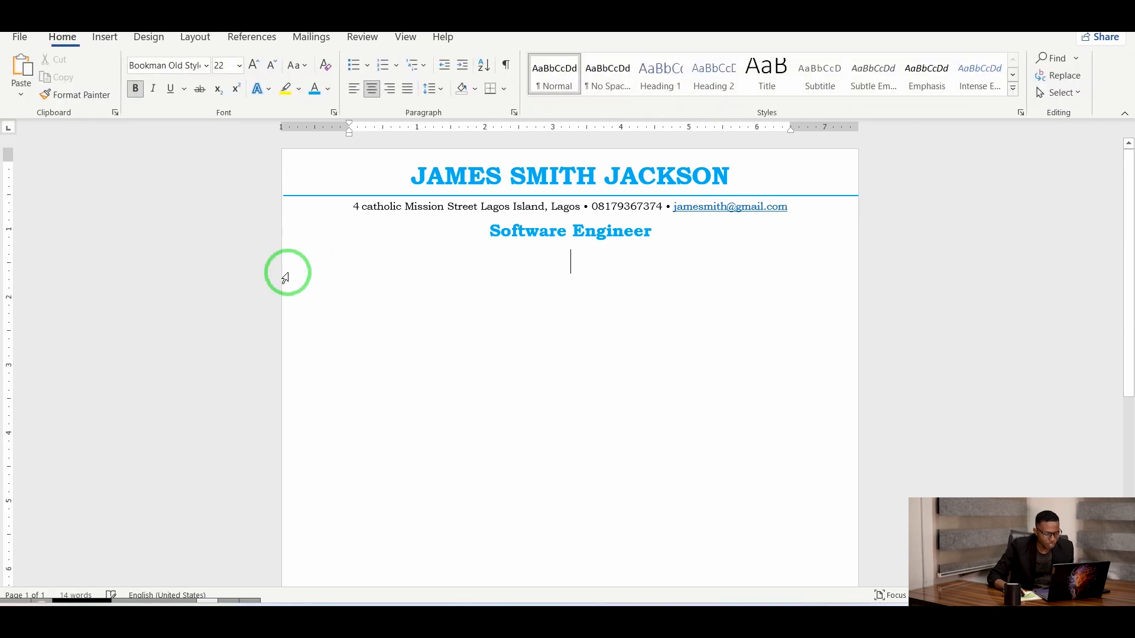
Redraw a horizontal line below the title, extending it to the right margin.
{"action": "left_click", "coordinate": [93, 39]}
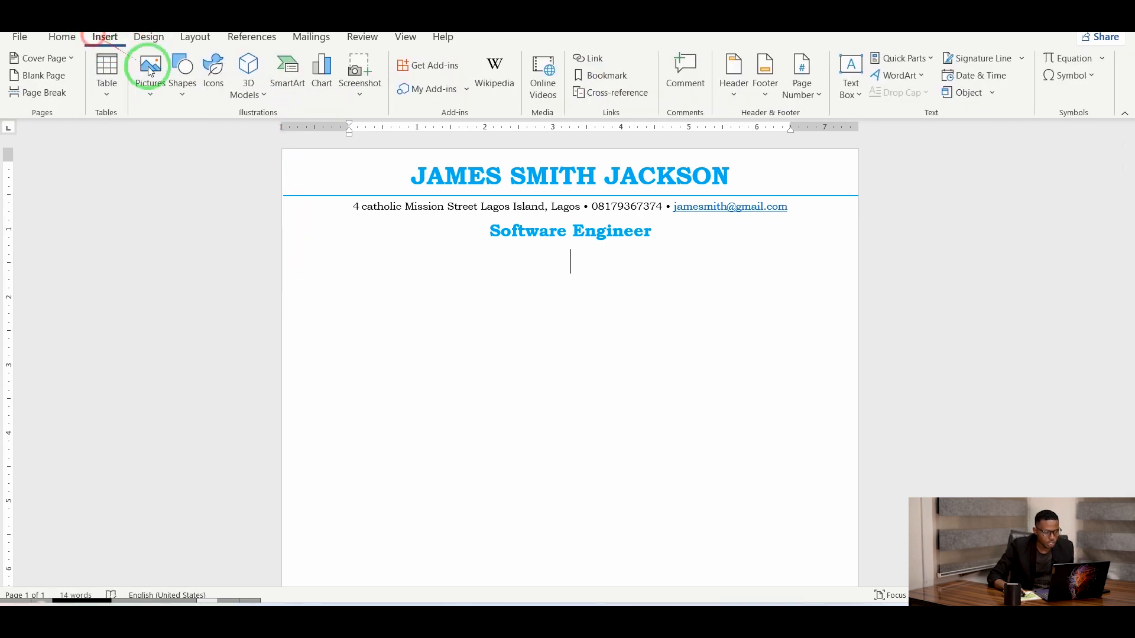
{"action": "left_click", "coordinate": [183, 93]}
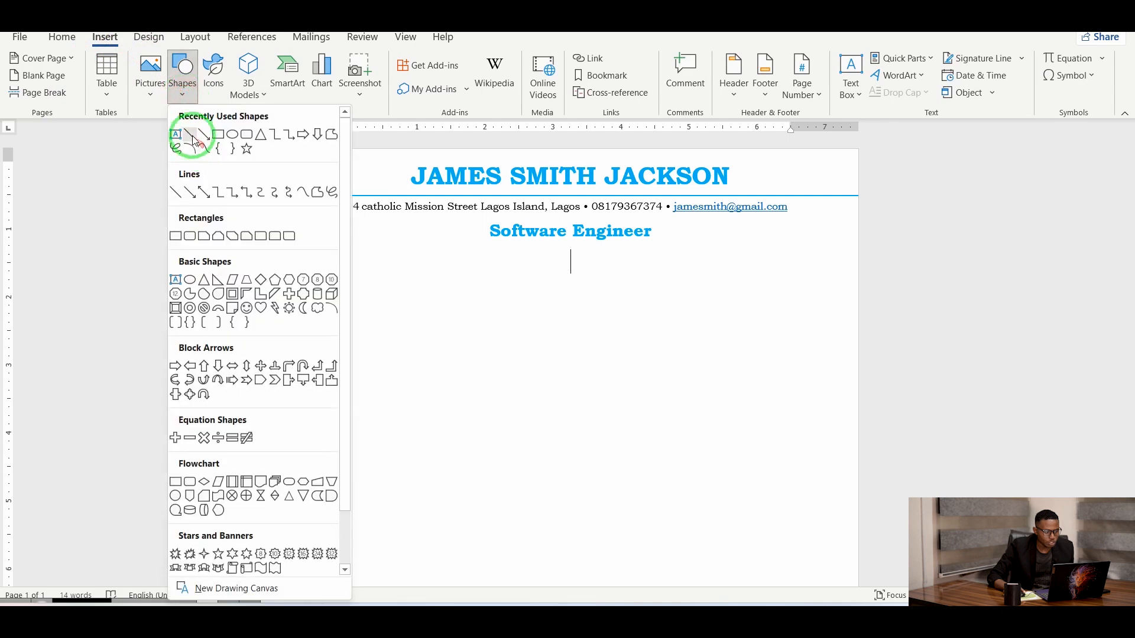
{"action": "left_click", "coordinate": [193, 140]}
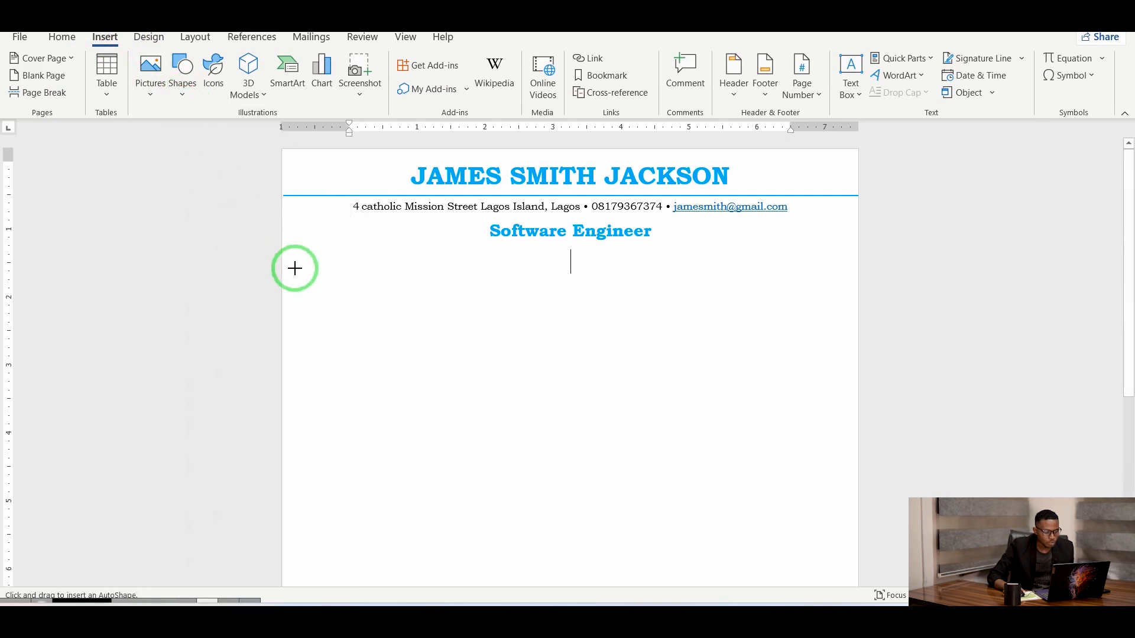
{"action": "left_click_drag", "start_coordinate": [295, 261], "coordinate": [816, 292]}
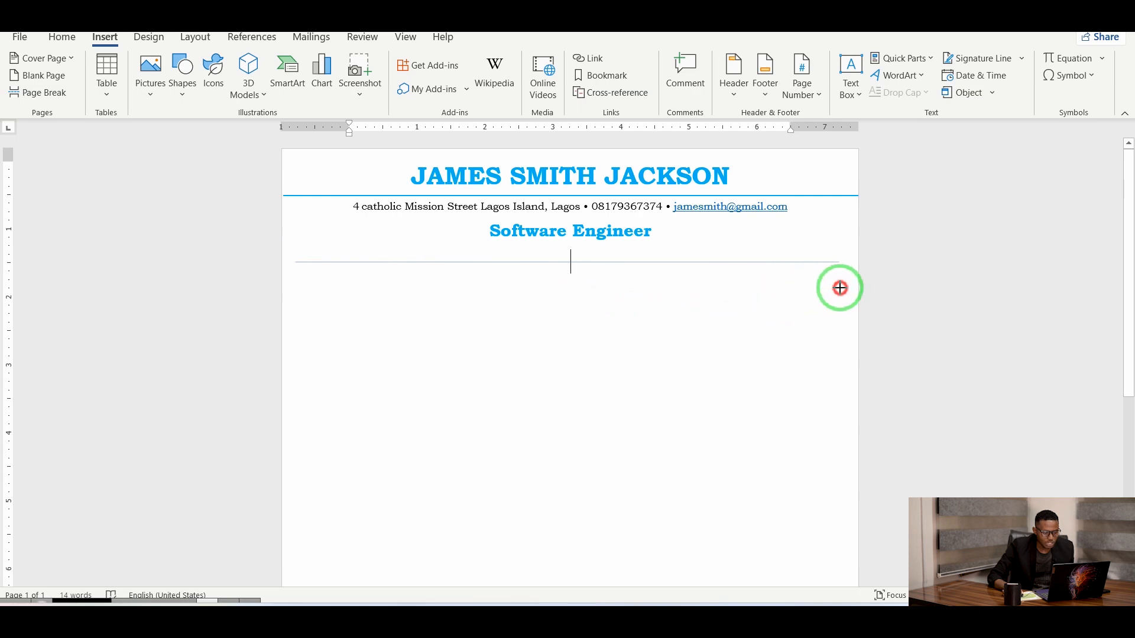
{"action": "left_click_drag", "start_coordinate": [840, 288], "coordinate": [838, 287]}
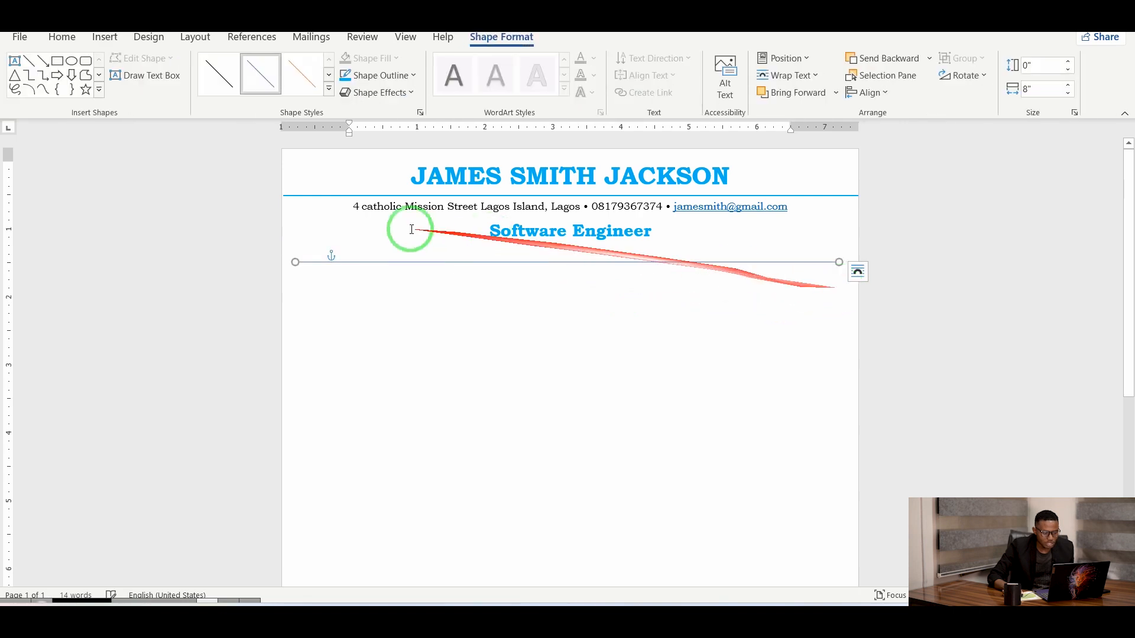
Give the new divider line a blue theme style.
{"action": "left_click", "coordinate": [331, 92]}
{"action": "left_click", "coordinate": [433, 197]}
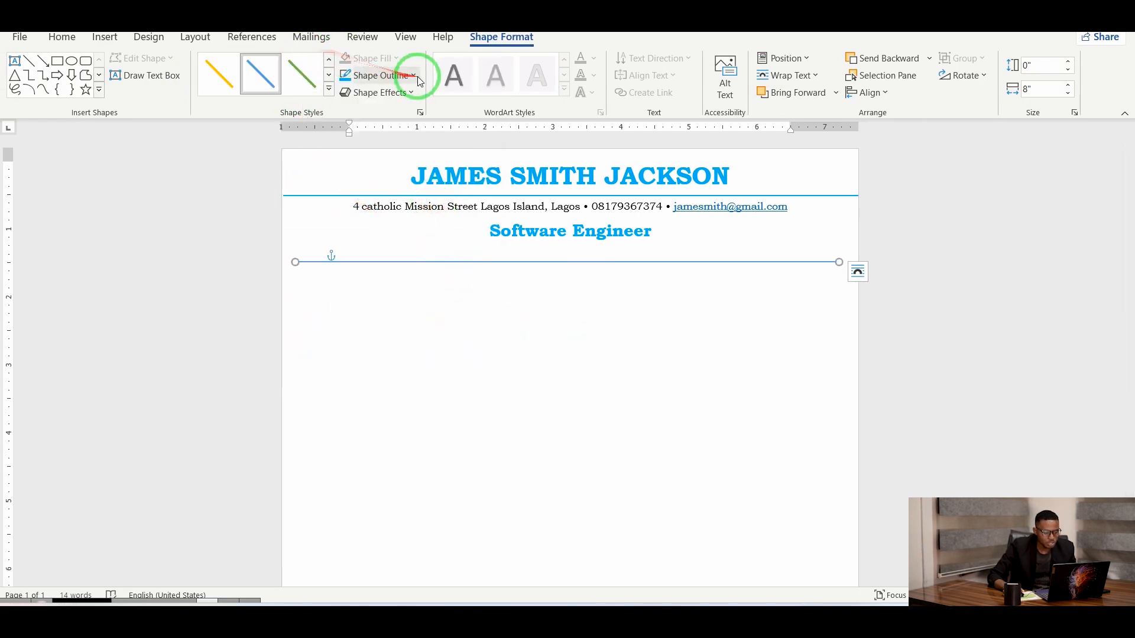
{"action": "left_click", "coordinate": [417, 75]}
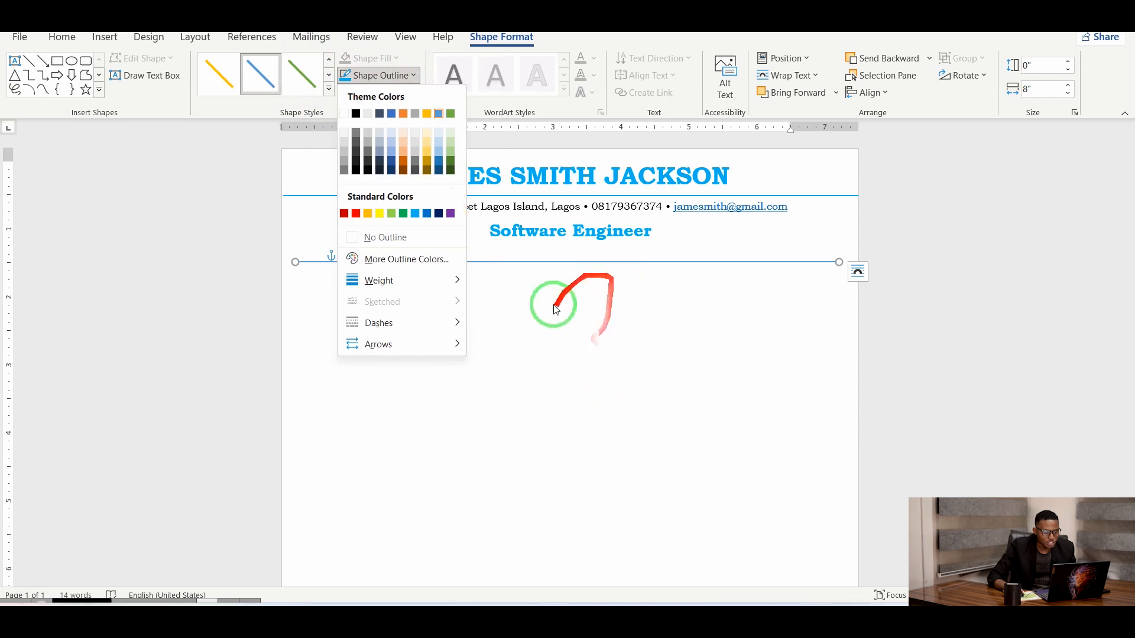
{"action": "left_click", "coordinate": [538, 363]}
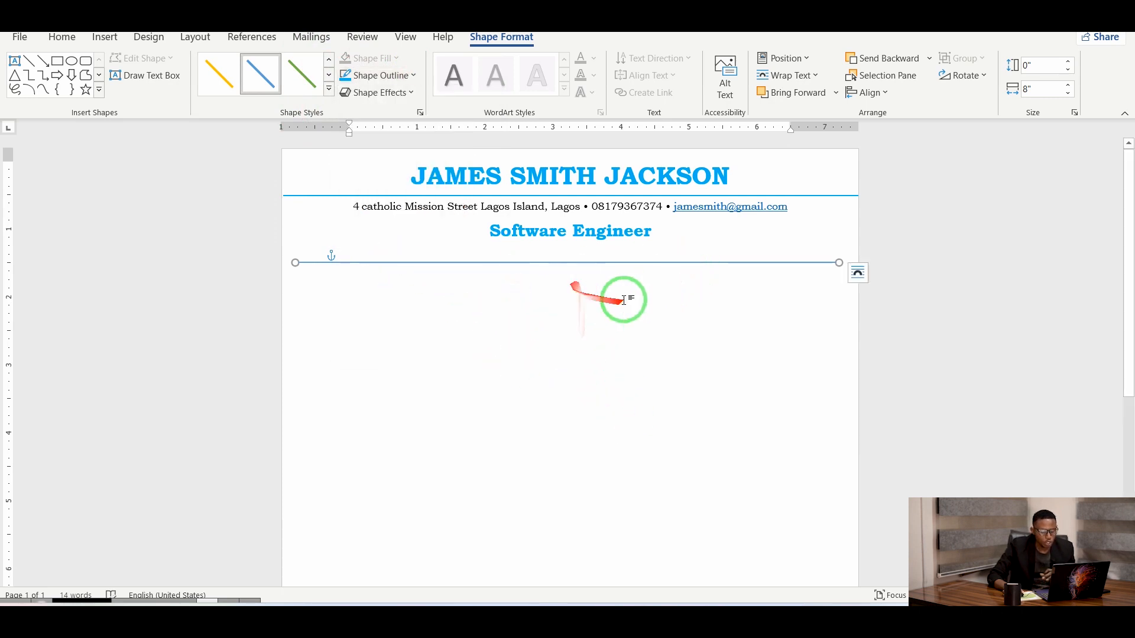
{"action": "left_click", "coordinate": [530, 365]}
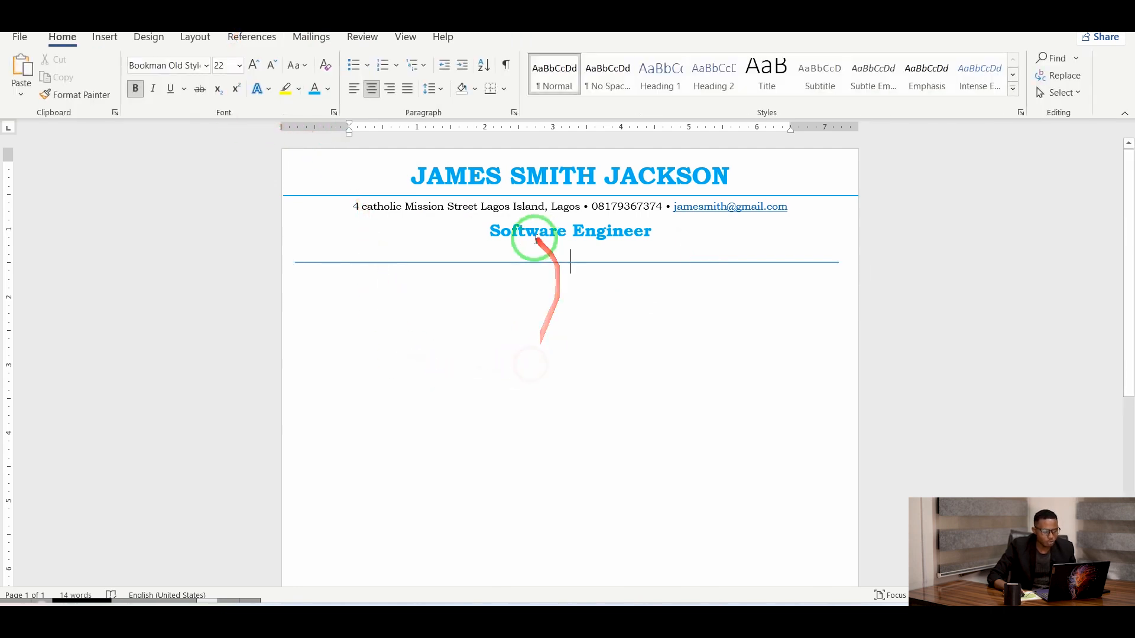
Draw a rectangle over the line, lower the line with an empty paragraph, and centre the rectangle on it.
{"action": "left_click", "coordinate": [110, 45]}
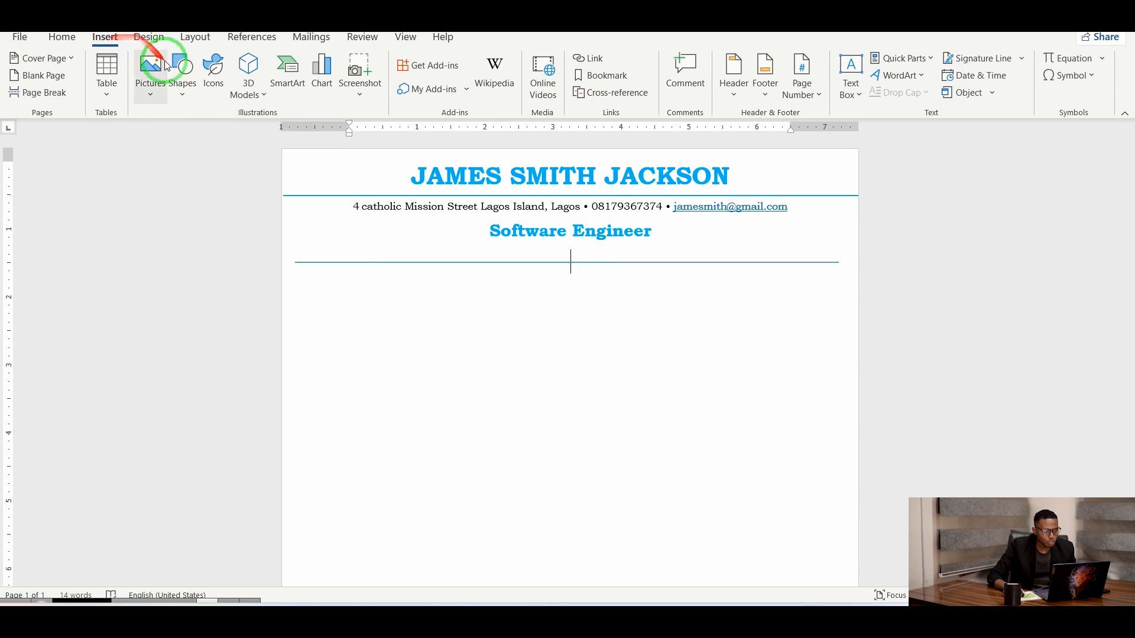
{"action": "left_click", "coordinate": [186, 90]}
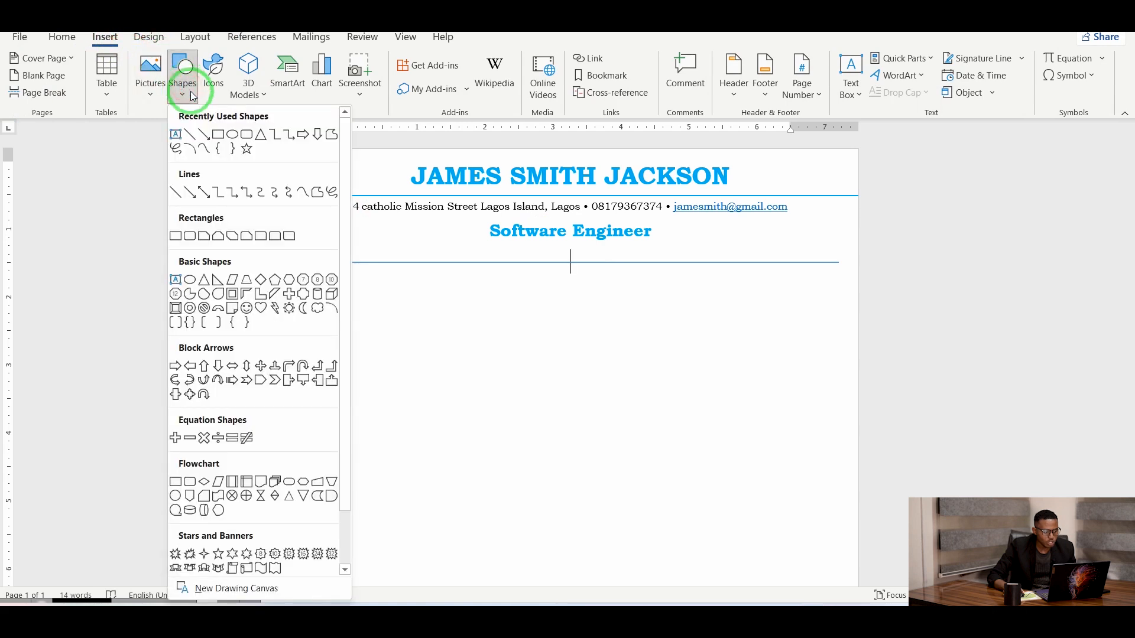
{"action": "left_click", "coordinate": [217, 139]}
{"action": "left_click_drag", "start_coordinate": [492, 248], "coordinate": [625, 291]}
{"action": "left_click", "coordinate": [654, 234]}
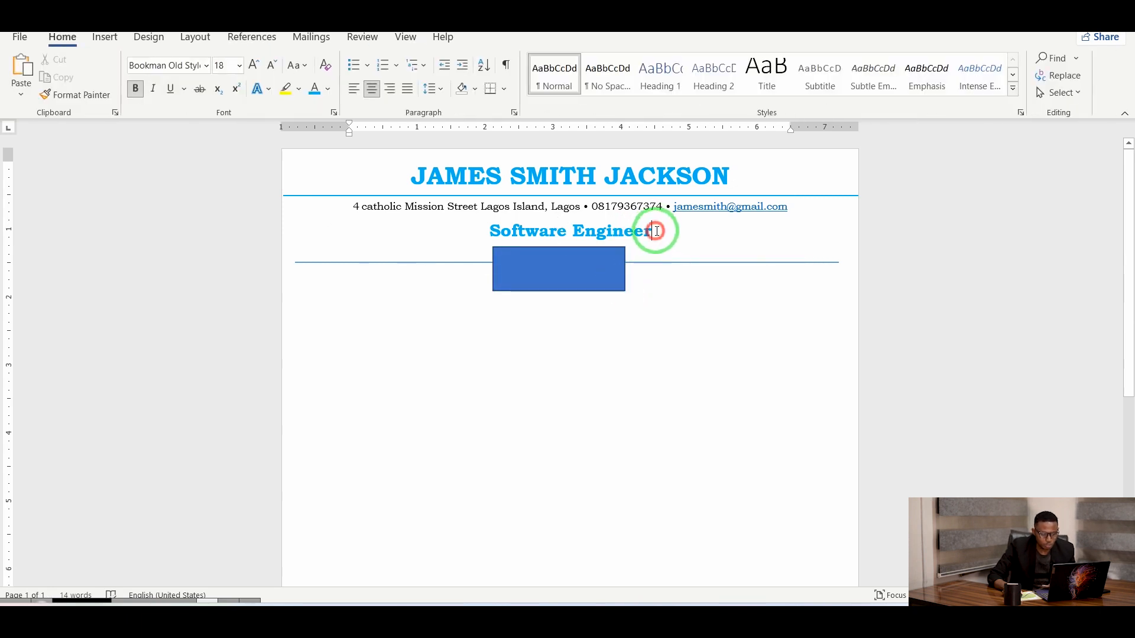
{"action": "key", "text": "Return"}
{"action": "left_click_drag", "start_coordinate": [588, 269], "coordinate": [602, 295]}
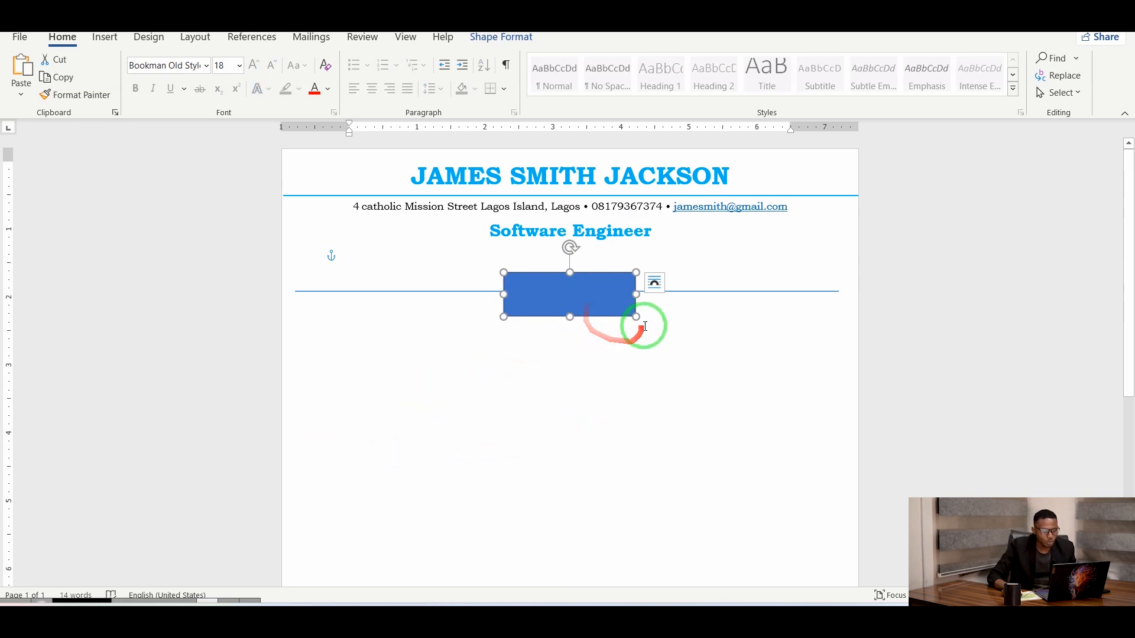
Apply the first Shape Style to give the rectangle a white fill and thin outline.
{"action": "left_click", "coordinate": [503, 39]}
{"action": "left_click", "coordinate": [219, 81]}
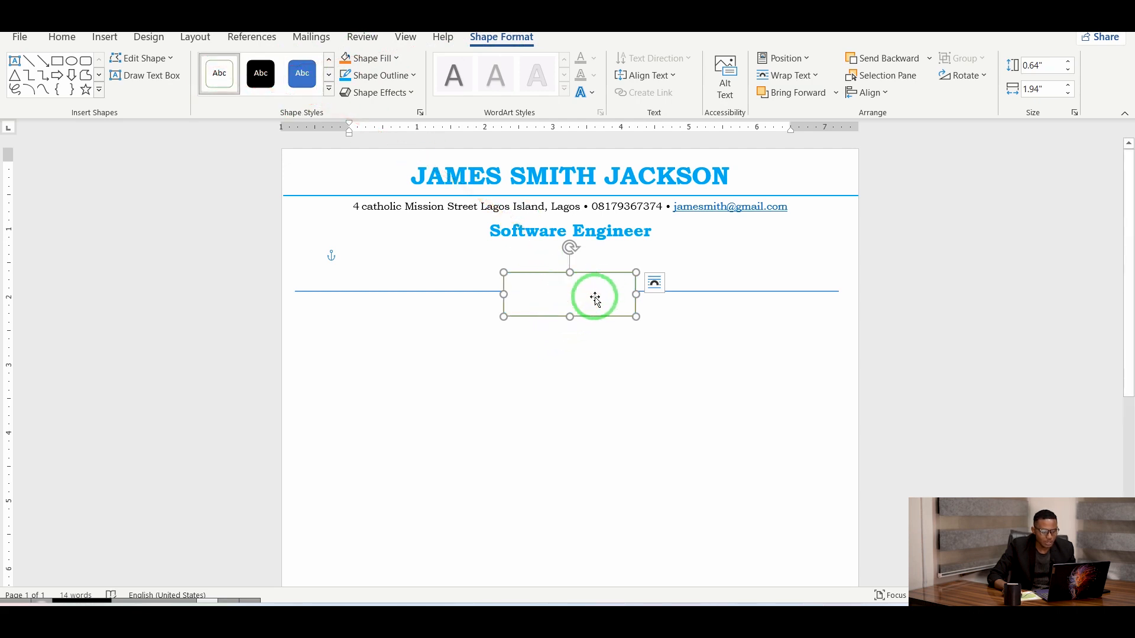
{"action": "right_click", "coordinate": [550, 299]}
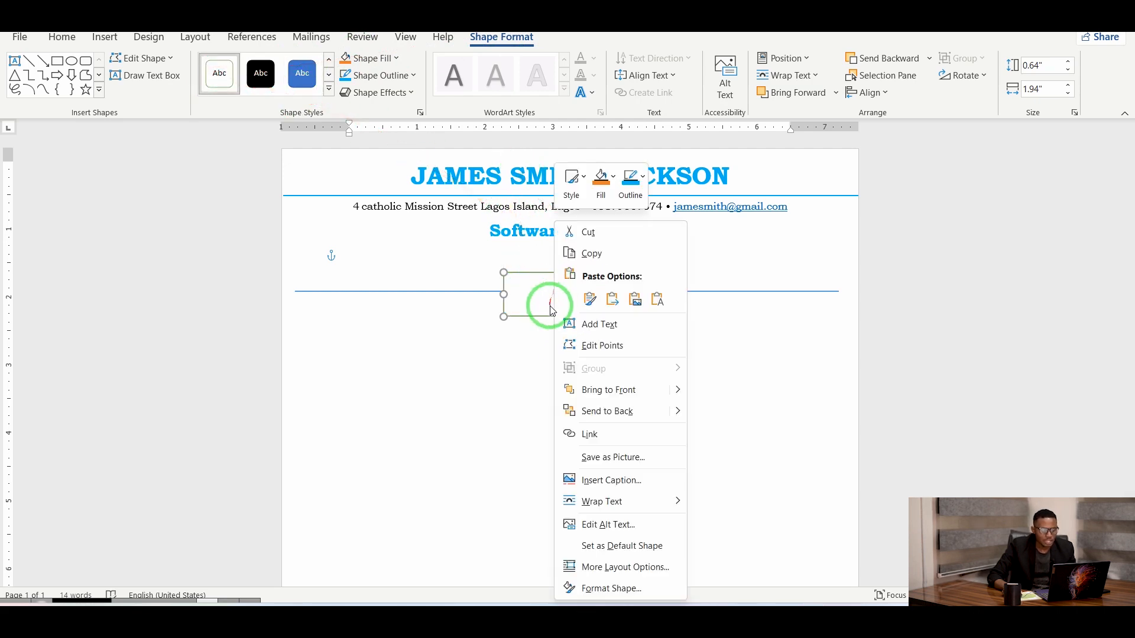
Type 'Profile' into the rectangle, set it in Bookman Old Style 16, and nudge it onto the line.
{"action": "left_click", "coordinate": [541, 296]}
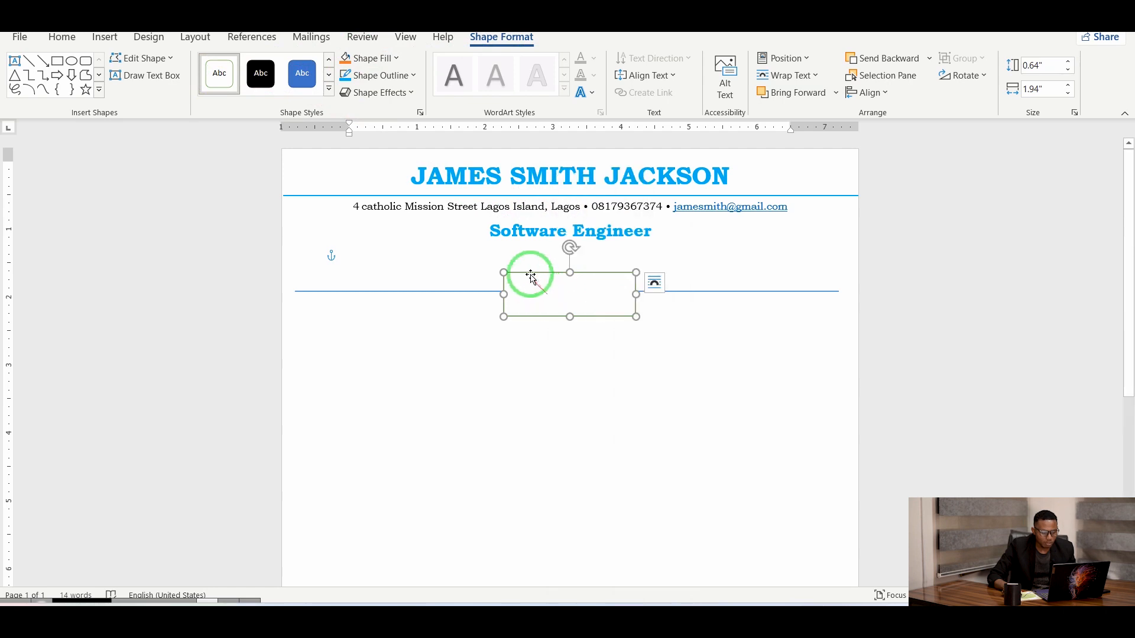
{"action": "type", "text": "Profile"}
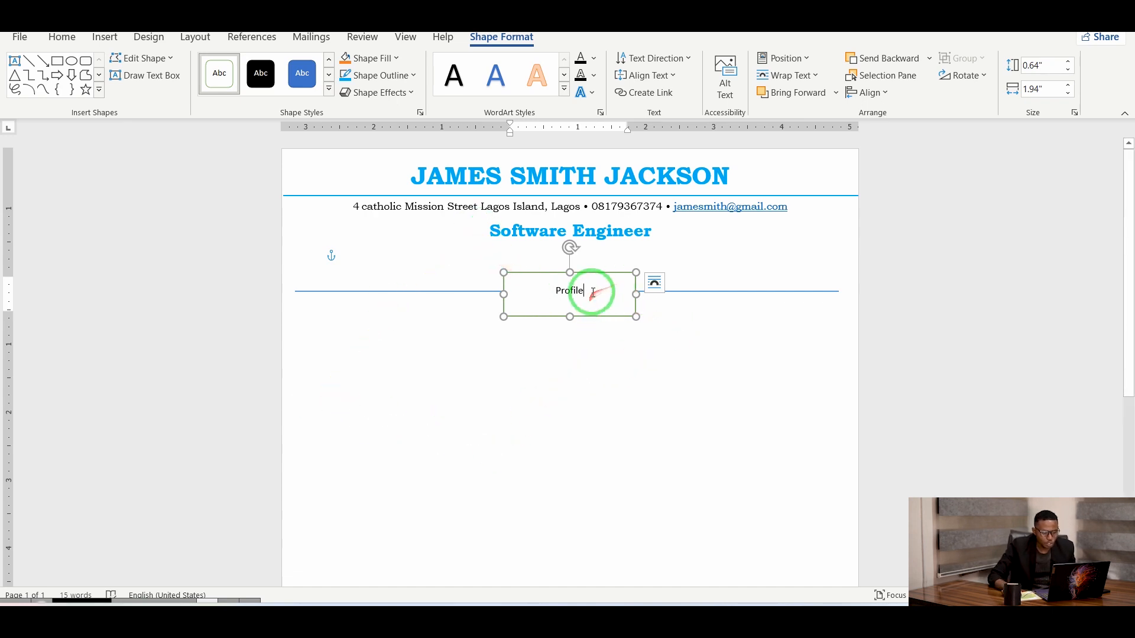
{"action": "left_click", "coordinate": [62, 37]}
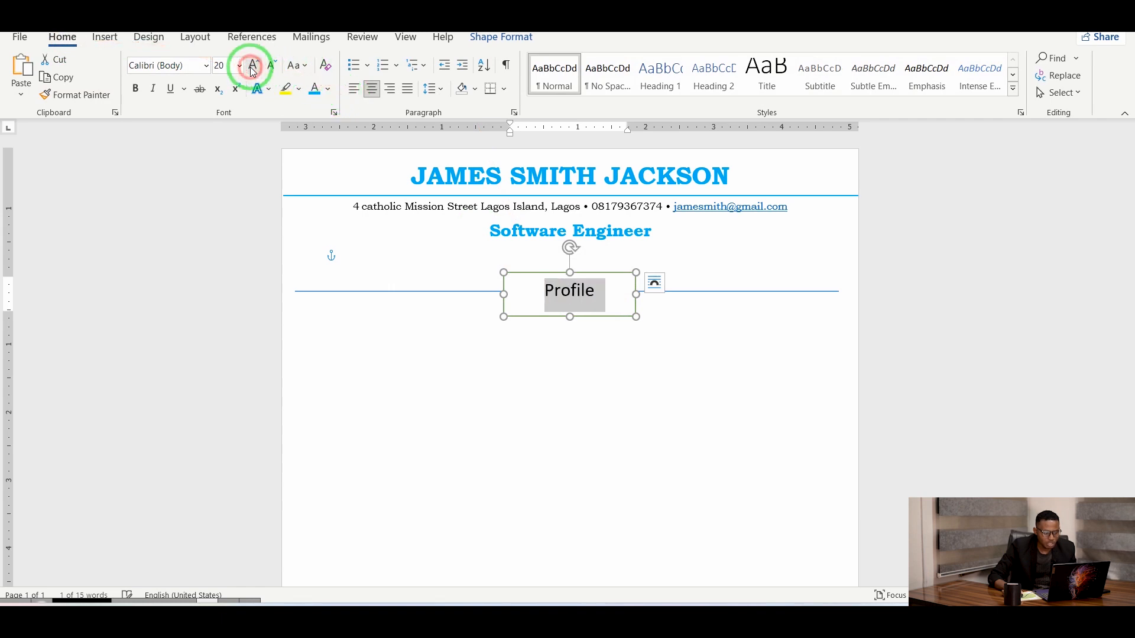
{"action": "left_click", "coordinate": [207, 66]}
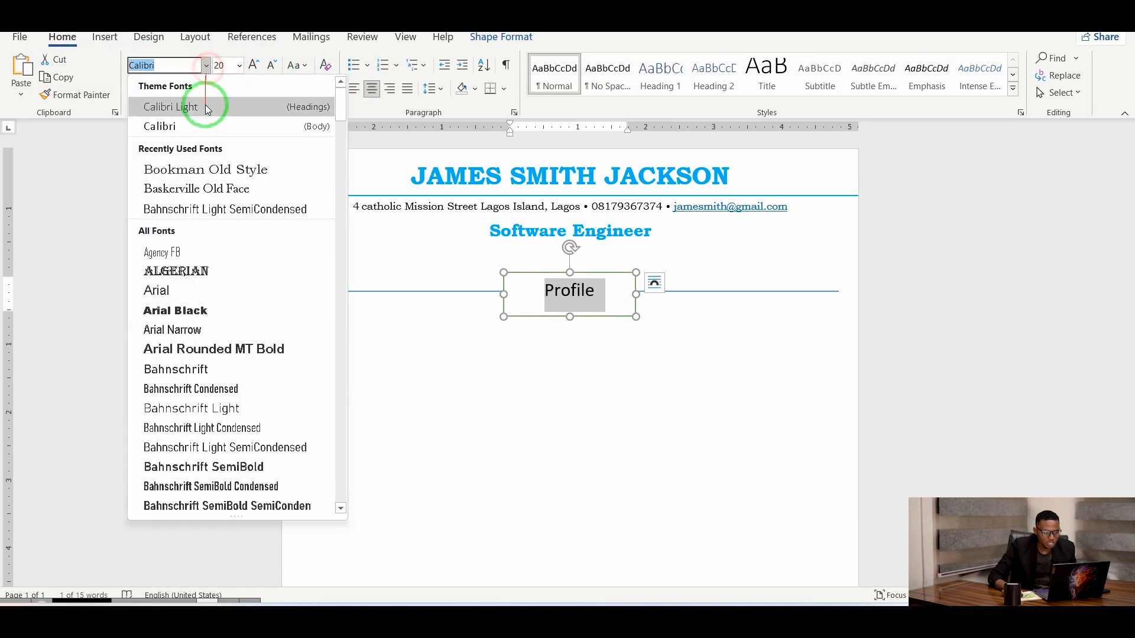
{"action": "left_click", "coordinate": [246, 168]}
{"action": "left_click", "coordinate": [272, 69]}
{"action": "left_click", "coordinate": [272, 69]}
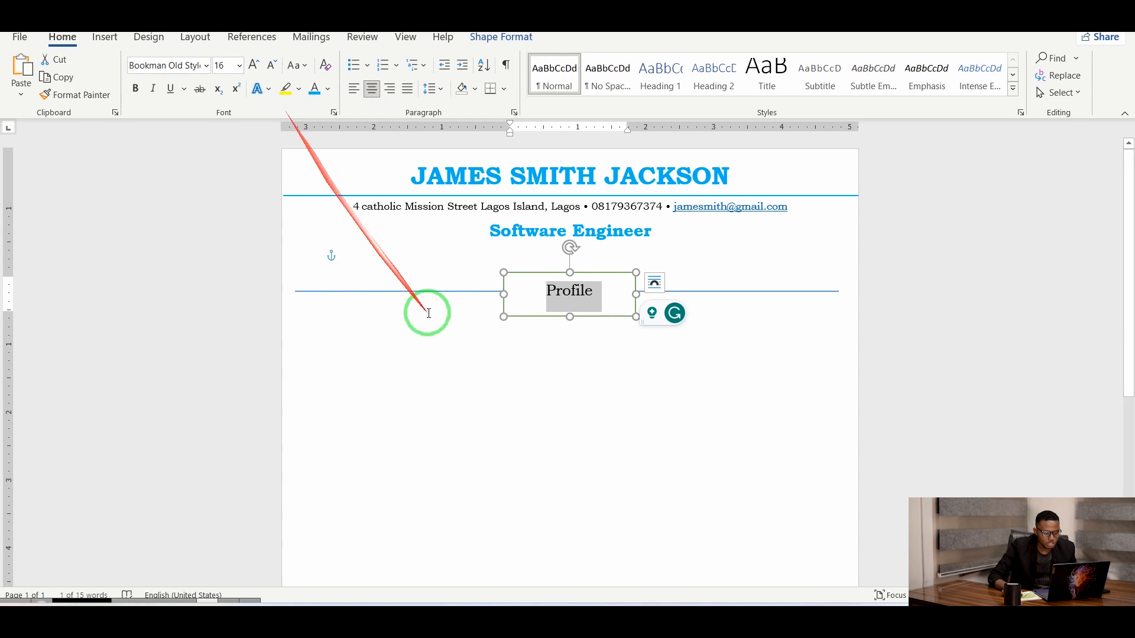
{"action": "left_click_drag", "start_coordinate": [554, 313], "coordinate": [552, 306]}
{"action": "left_click", "coordinate": [512, 360]}
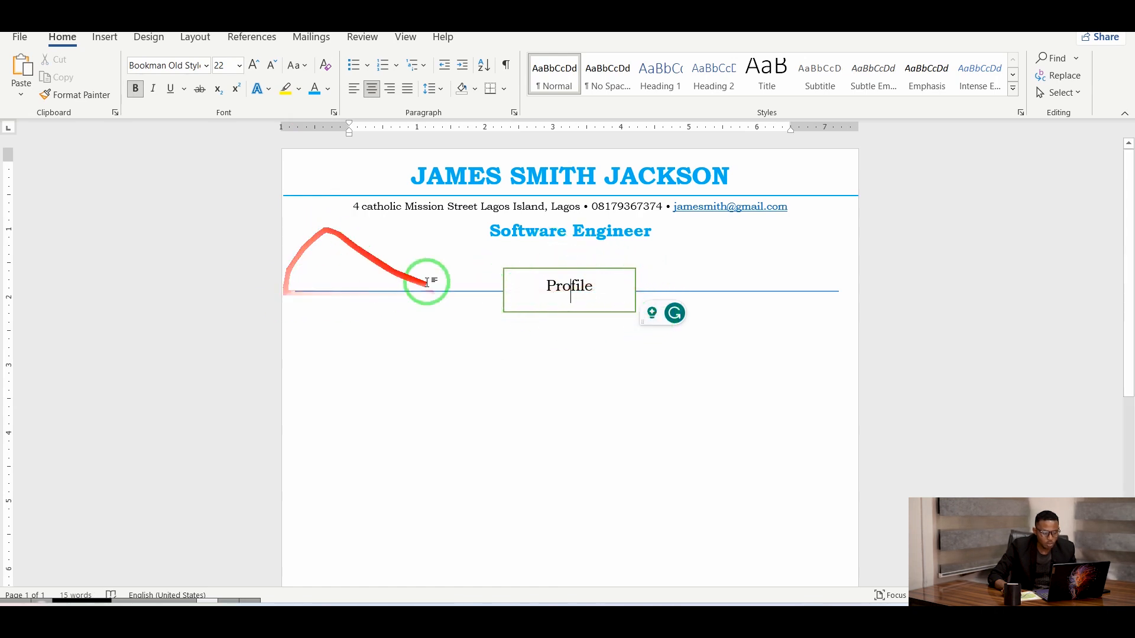
{"action": "left_click", "coordinate": [523, 271]}
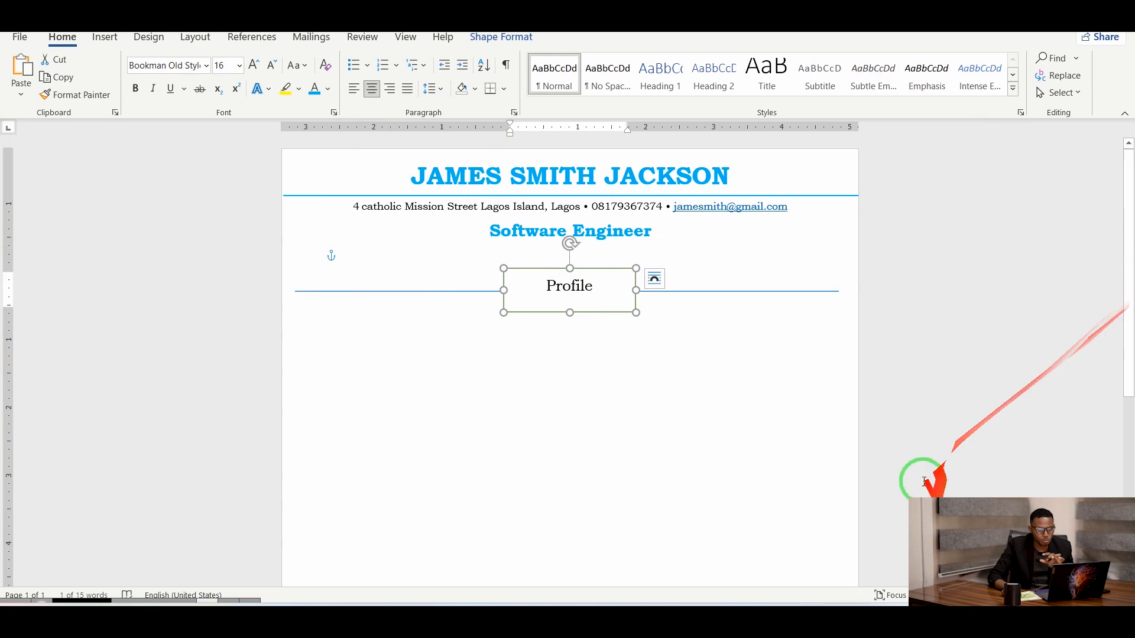
Remove the outline border from the Profile box.
{"action": "left_click", "coordinate": [507, 38]}
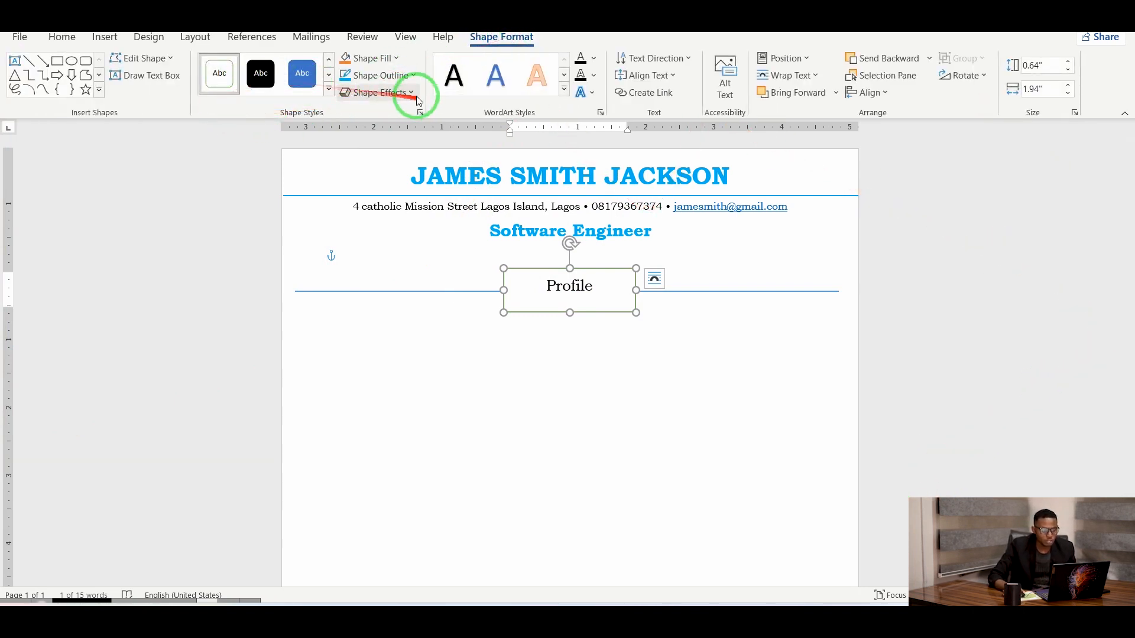
{"action": "left_click", "coordinate": [414, 77]}
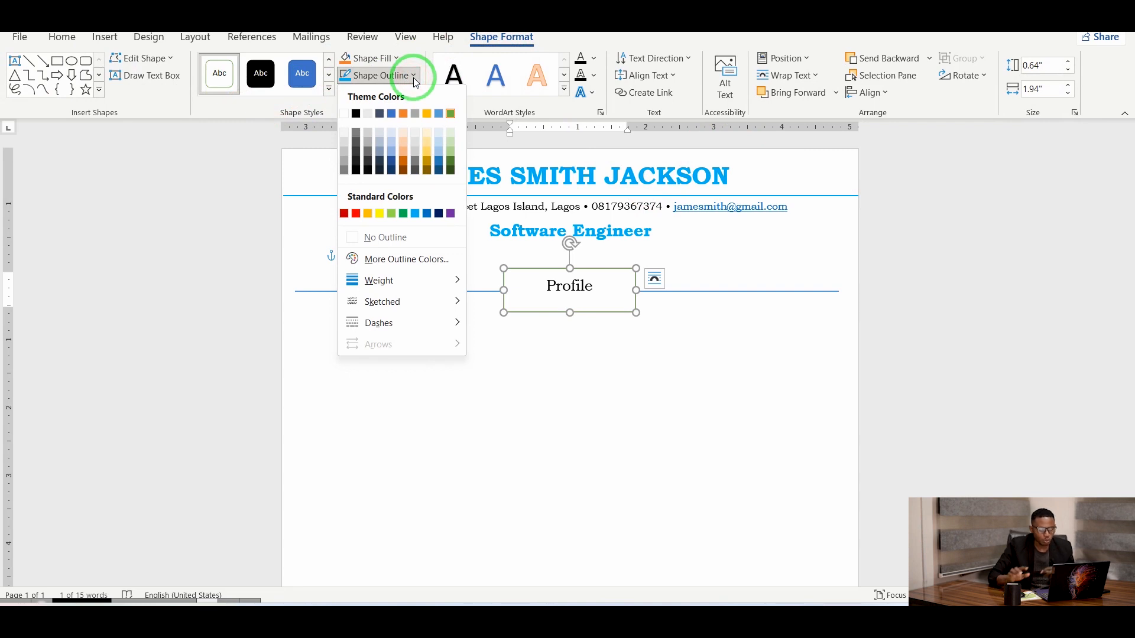
{"action": "left_click", "coordinate": [425, 238]}
{"action": "left_click", "coordinate": [490, 484]}
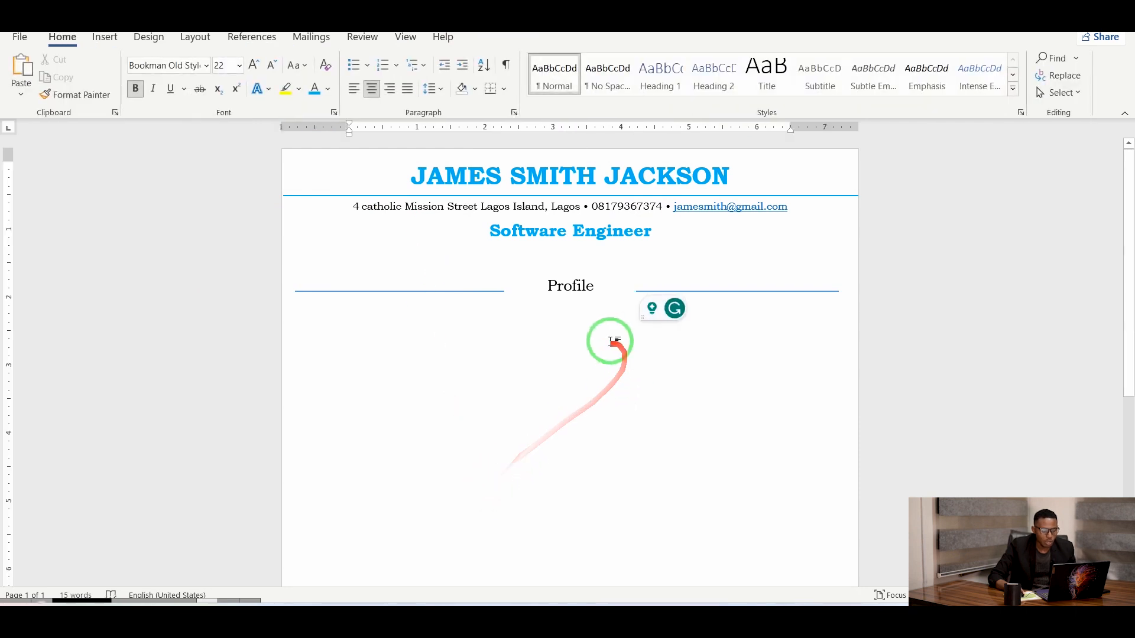
Select the word Profile and close the text colour palette without applying a colour.
{"action": "left_click", "coordinate": [589, 285]}
{"action": "left_click_drag", "start_coordinate": [600, 290], "coordinate": [551, 297]}
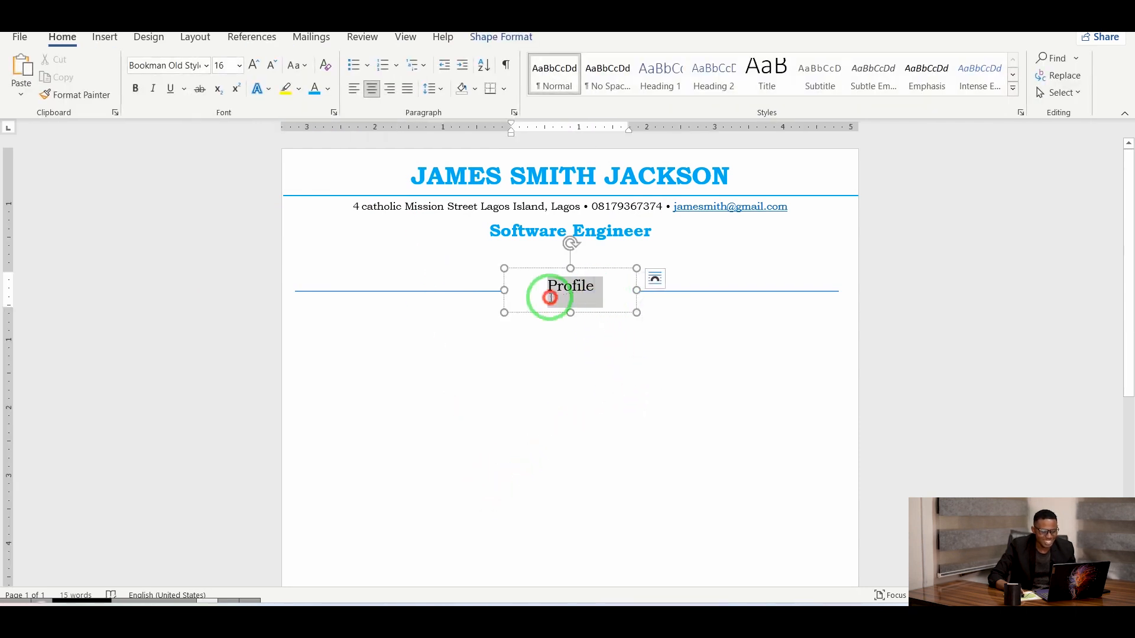
{"action": "left_click", "coordinate": [328, 90]}
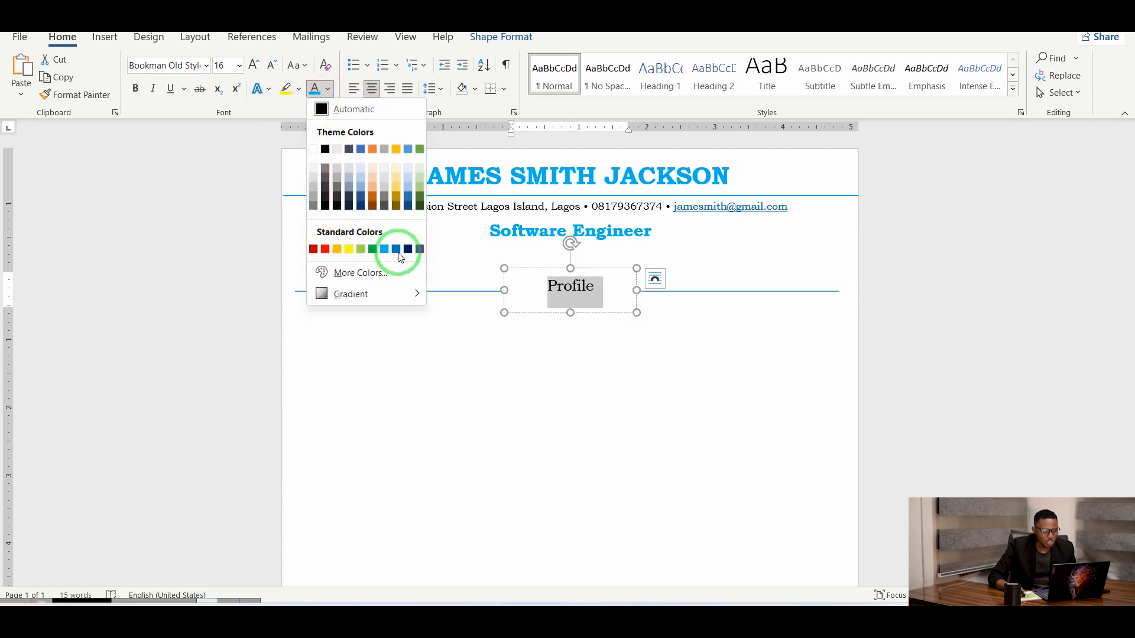
{"action": "left_click", "coordinate": [416, 355]}
{"action": "left_click", "coordinate": [629, 408]}
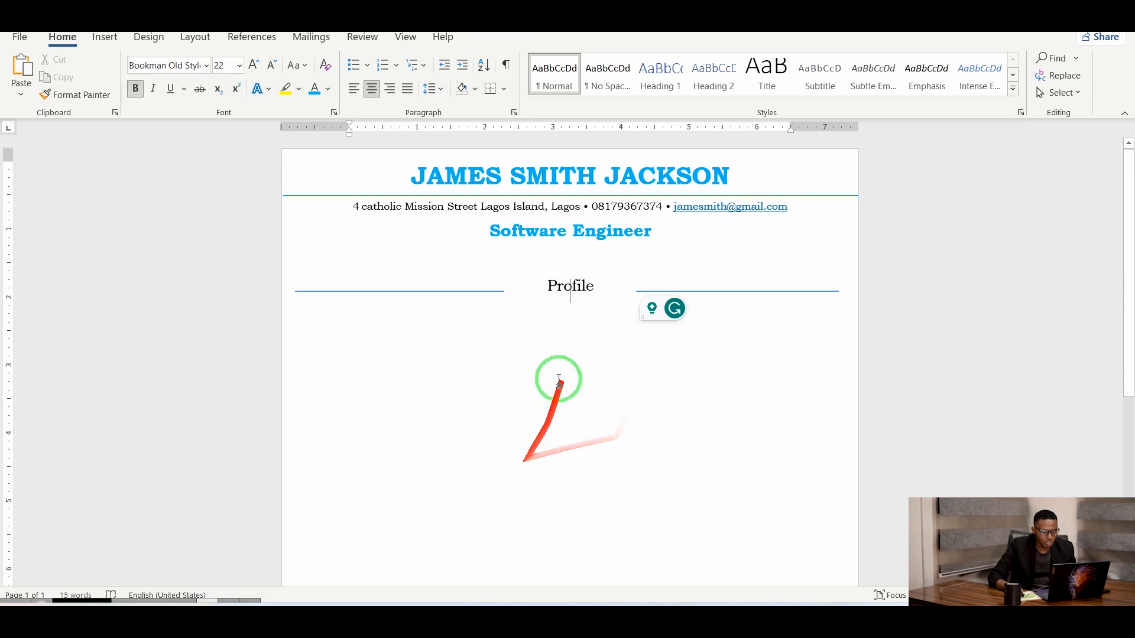
{"action": "left_click", "coordinate": [518, 335]}
{"action": "left_click", "coordinate": [583, 284]}
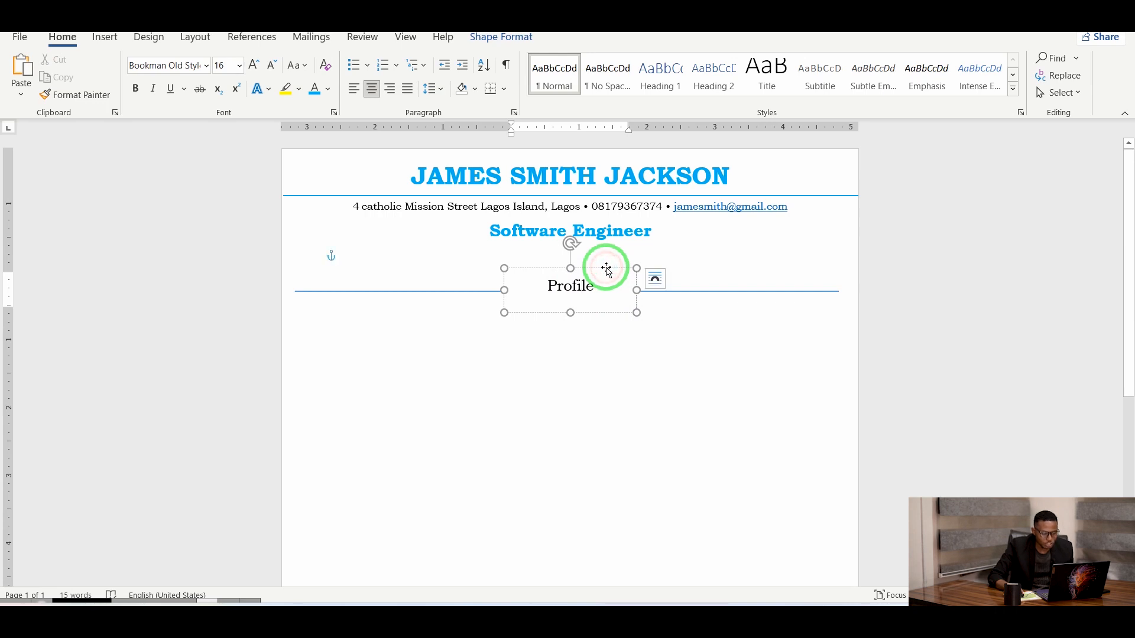
Reposition the Profile box so it sits back on the blue divider line.
{"action": "left_click", "coordinate": [738, 292], "text": "shift"}
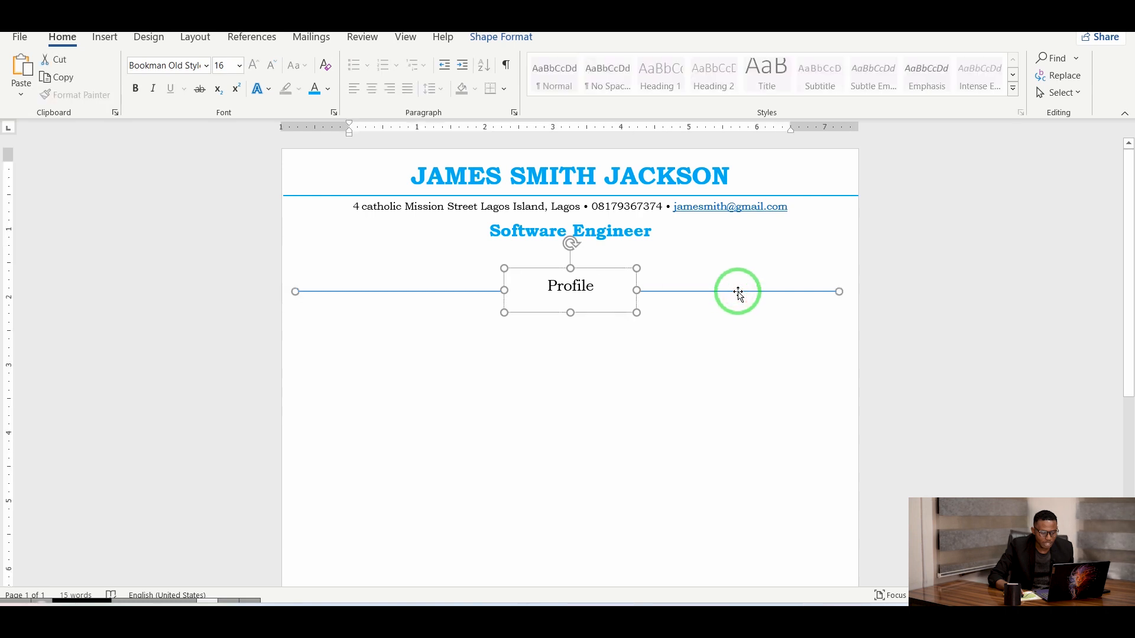
{"action": "right_click", "coordinate": [738, 292]}
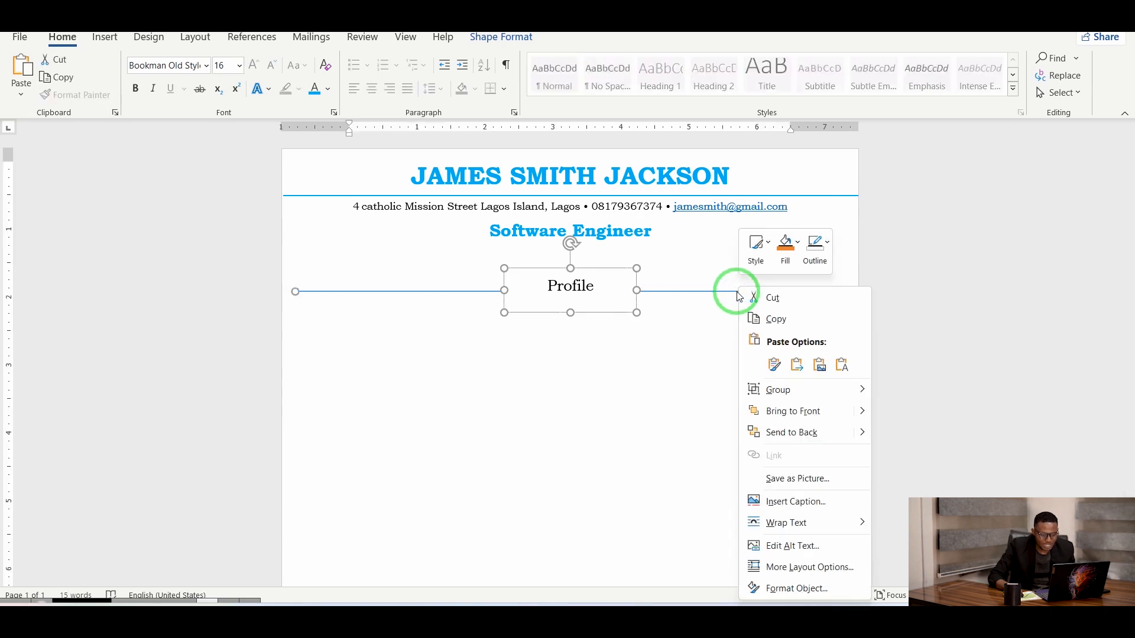
{"action": "left_click", "coordinate": [686, 361]}
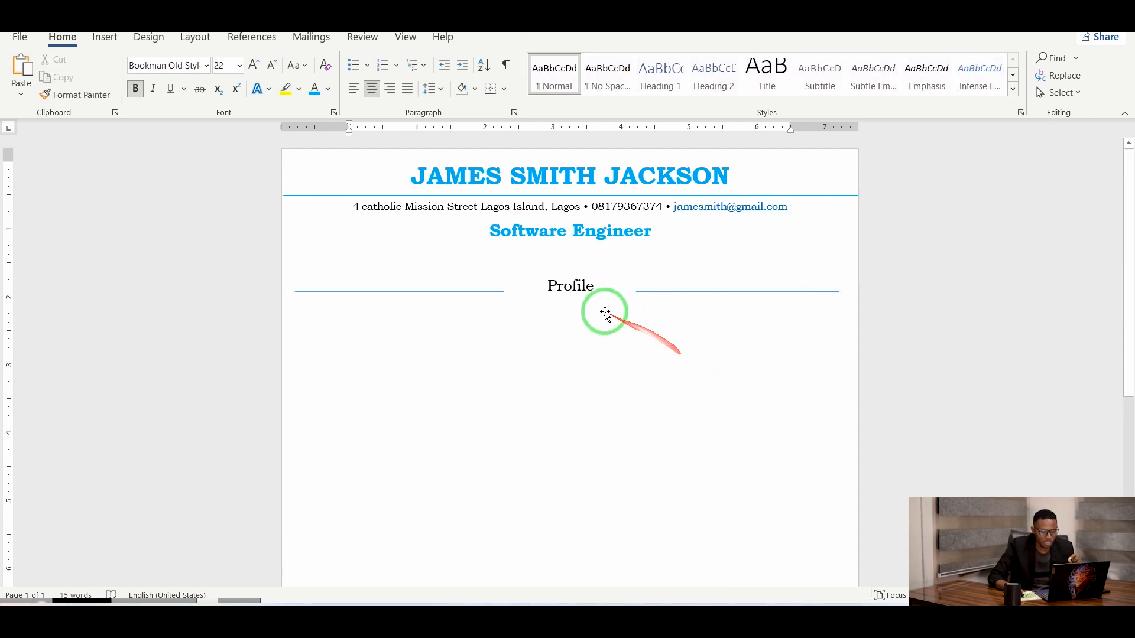
{"action": "left_click", "coordinate": [583, 290]}
{"action": "mouse_move", "coordinate": [619, 319]}
{"action": "left_mouse_down"}
{"action": "mouse_move", "coordinate": [621, 370]}
{"action": "mouse_move", "coordinate": [628, 318]}
{"action": "left_mouse_up"}
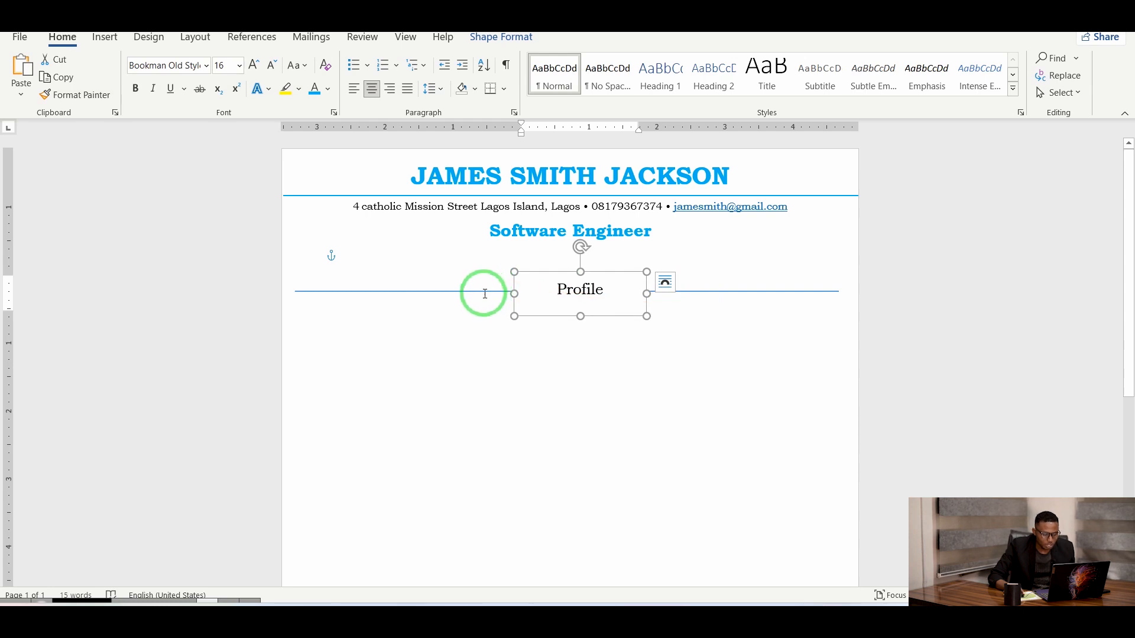
{"action": "left_click", "coordinate": [692, 290]}
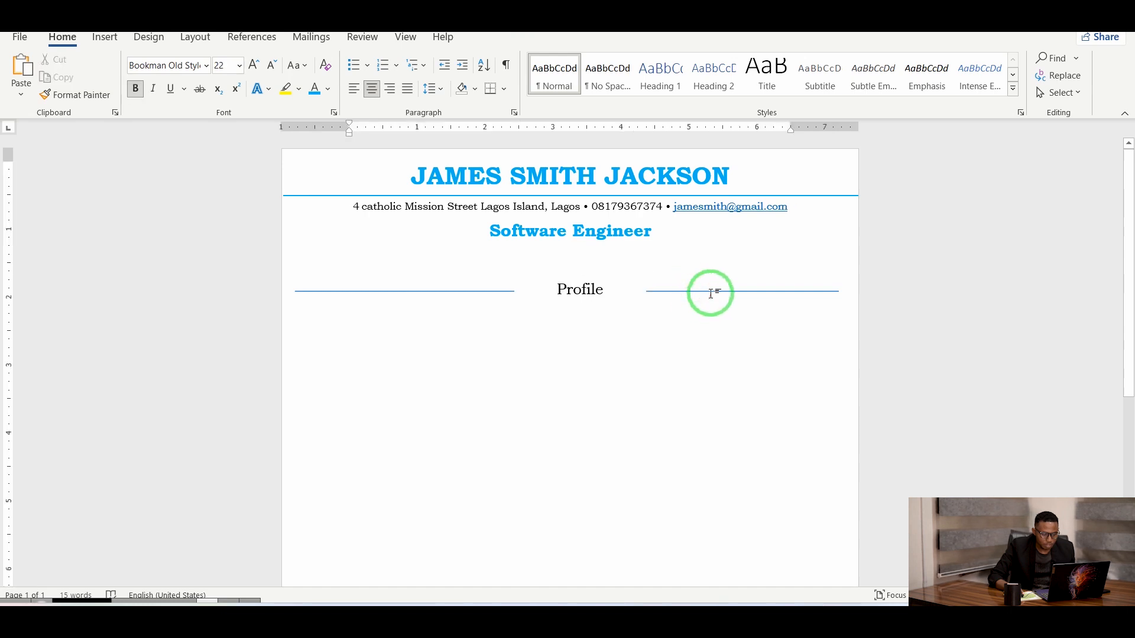
{"action": "double_click", "coordinate": [710, 292]}
{"action": "left_click", "coordinate": [712, 295]}
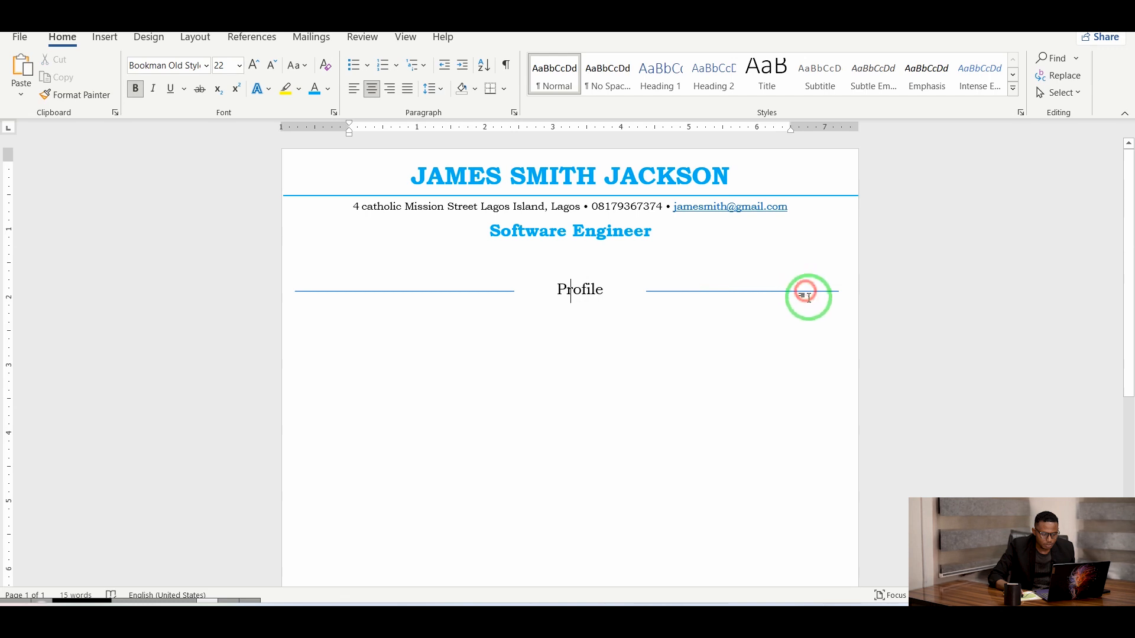
{"action": "left_click_drag", "start_coordinate": [831, 297], "coordinate": [572, 361]}
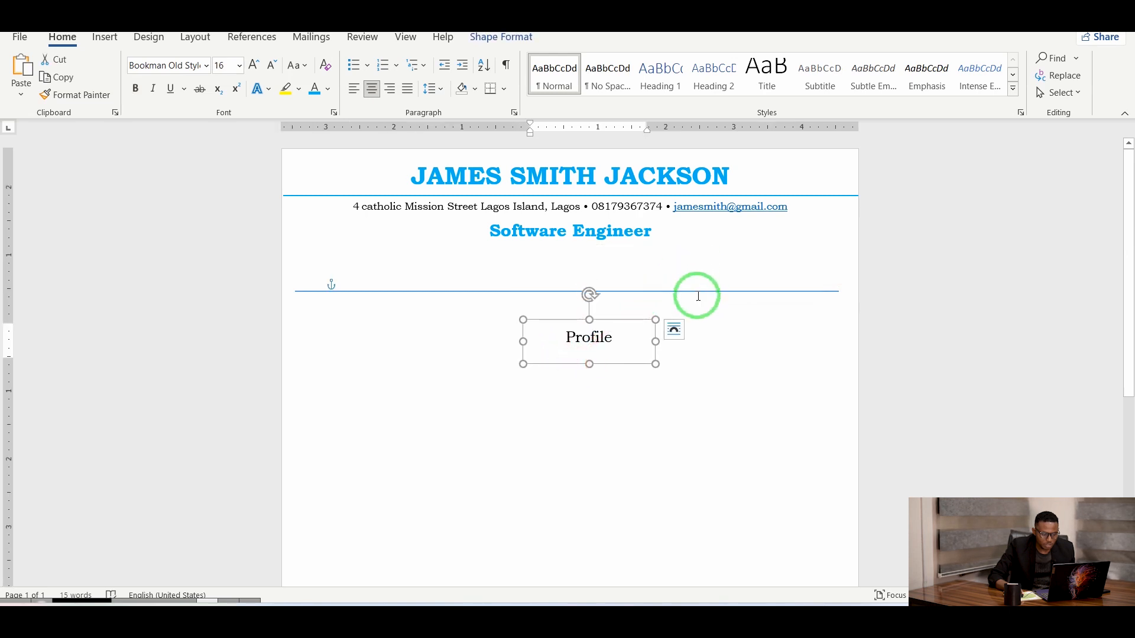
{"action": "left_click_drag", "start_coordinate": [638, 322], "coordinate": [619, 275]}
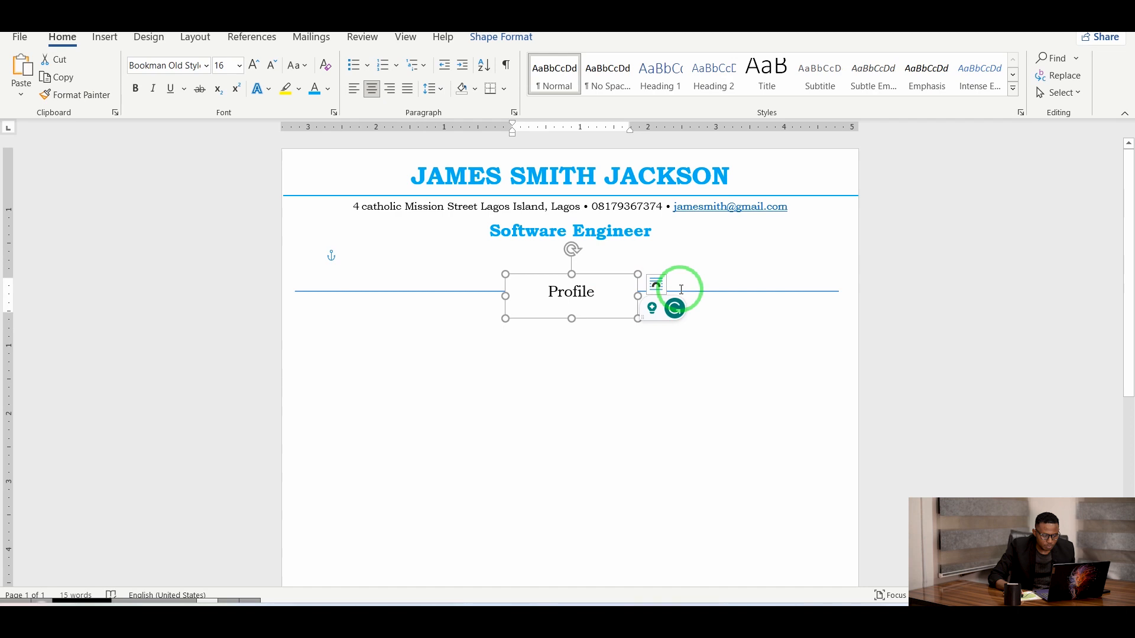
Group the blue line with the Profile box and shift the group slightly left.
{"action": "left_click", "coordinate": [686, 293]}
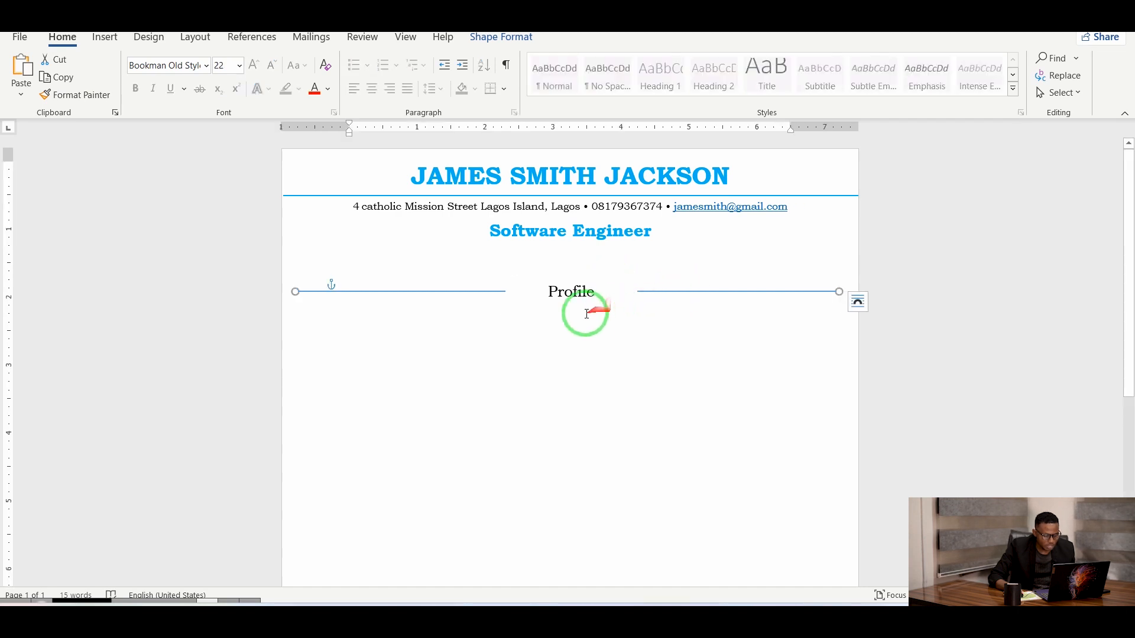
{"action": "left_click", "coordinate": [575, 277]}
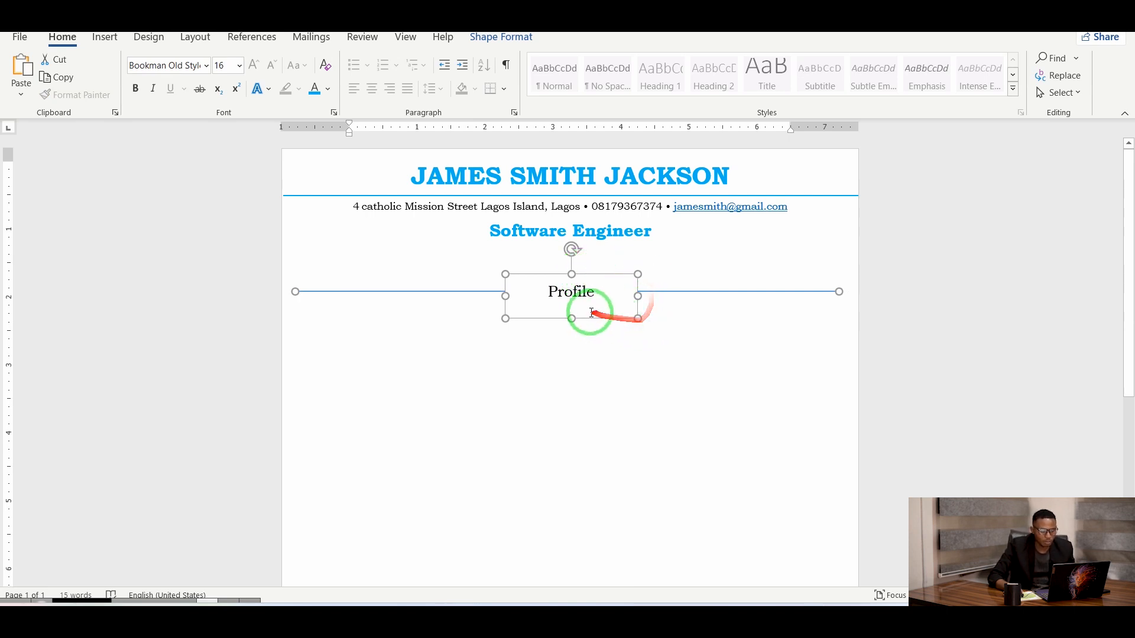
{"action": "right_click", "coordinate": [606, 273]}
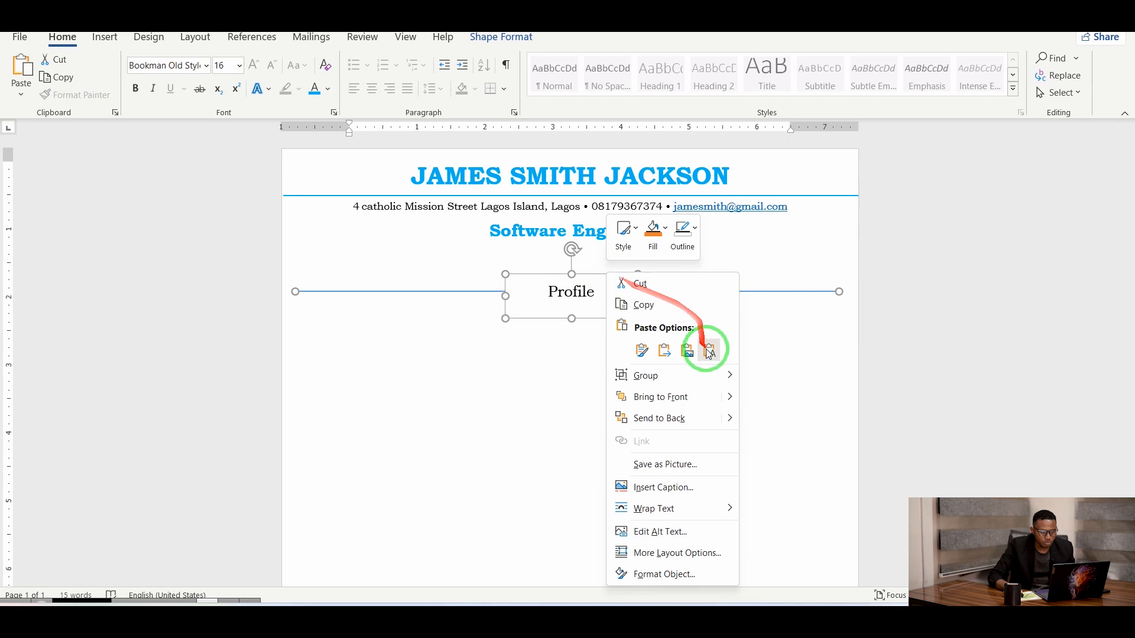
{"action": "mouse_move", "coordinate": [712, 374]}
{"action": "left_click", "coordinate": [750, 377]}
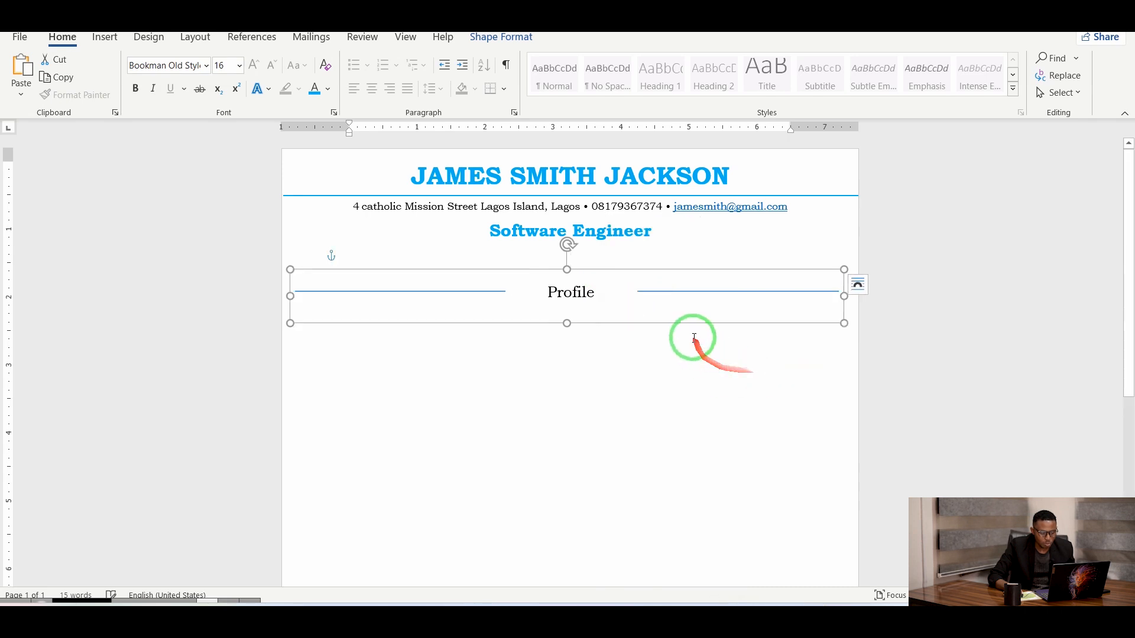
{"action": "mouse_move", "coordinate": [670, 324]}
{"action": "left_mouse_down"}
{"action": "mouse_move", "coordinate": [679, 375]}
{"action": "mouse_move", "coordinate": [658, 320]}
{"action": "left_mouse_up"}
{"action": "left_click", "coordinate": [564, 370]}
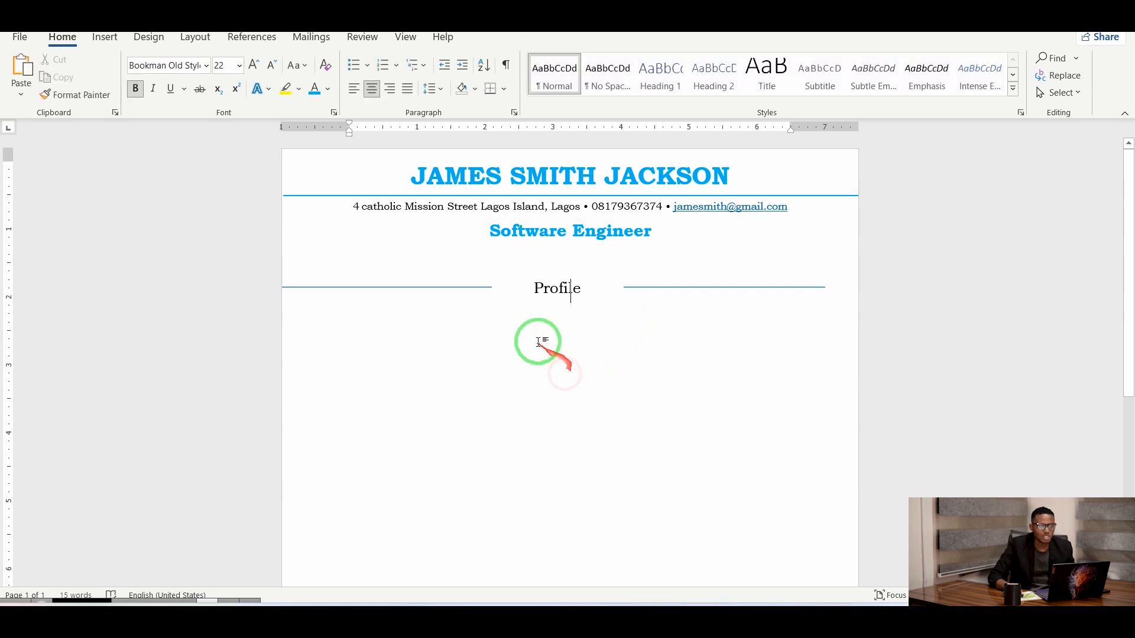
Copy the profile paragraph from WordPad, paste it under Profile, and remove the blank line above.
{"action": "left_click", "coordinate": [361, 320]}
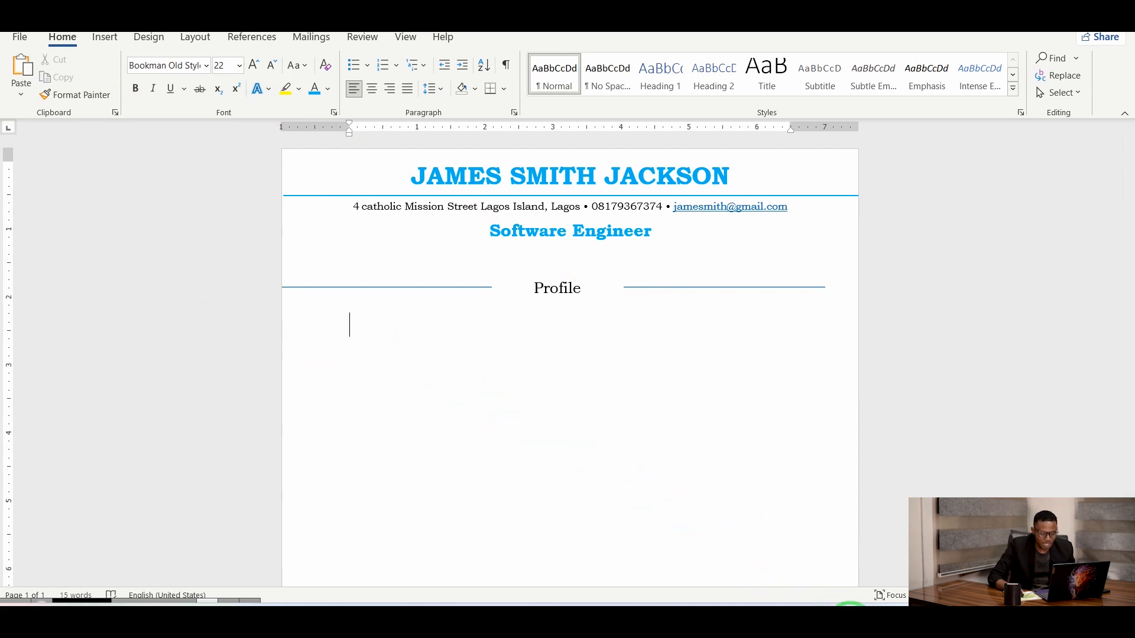
{"action": "left_click", "coordinate": [836, 562]}
{"action": "left_click_drag", "start_coordinate": [696, 451], "coordinate": [389, 409]}
{"action": "key", "text": "ctrl+c"}
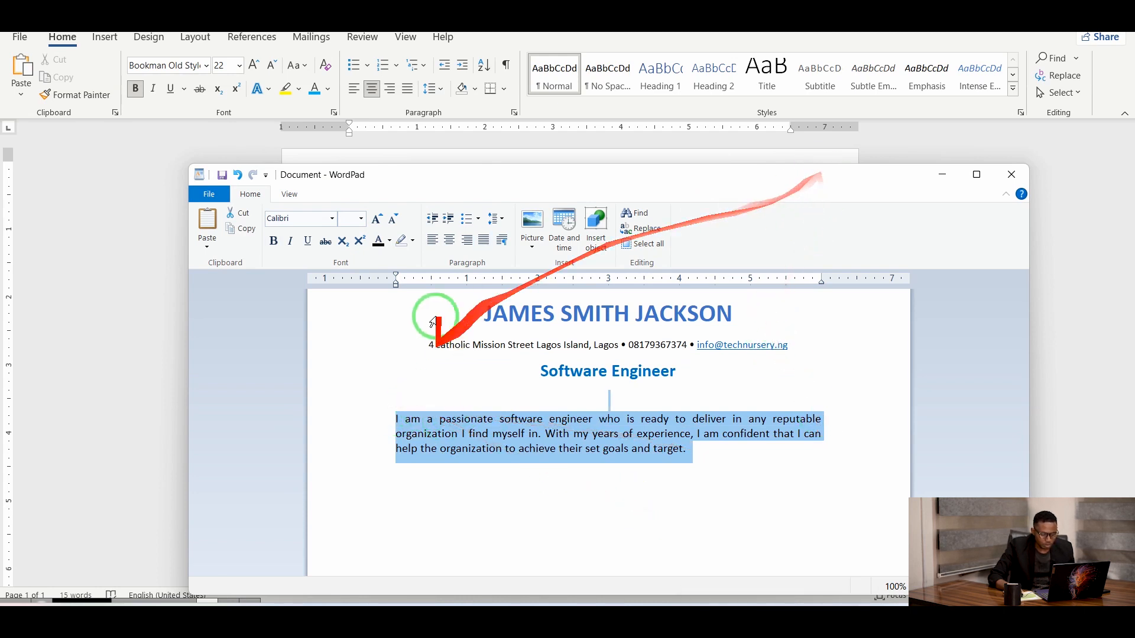
{"action": "left_click", "coordinate": [603, 155]}
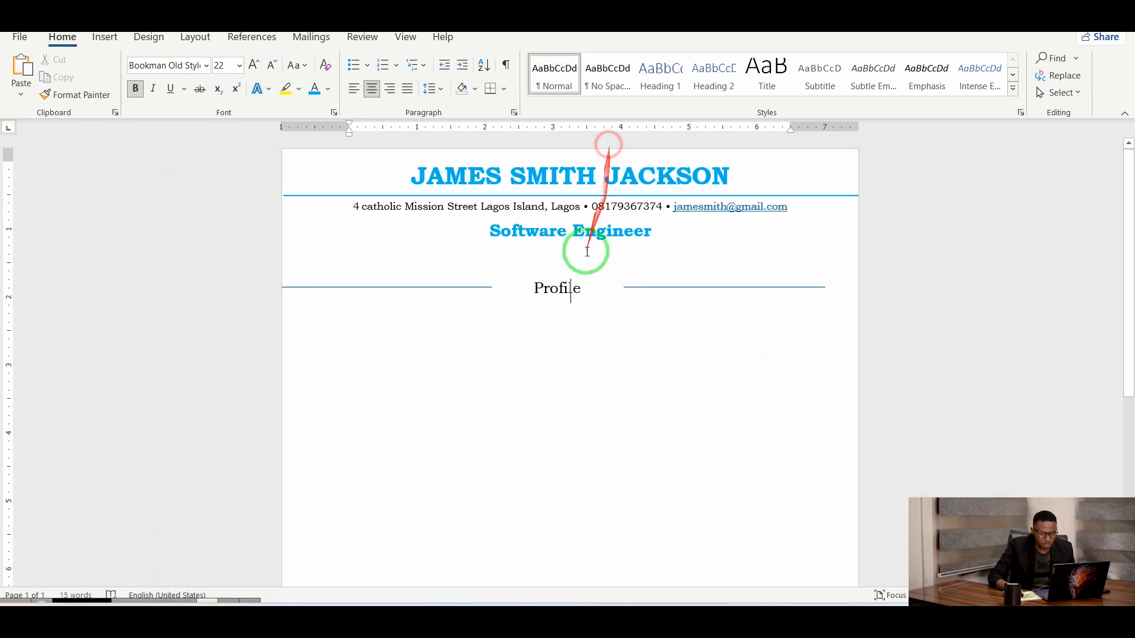
{"action": "left_click", "coordinate": [362, 319]}
{"action": "key", "text": "ctrl+v"}
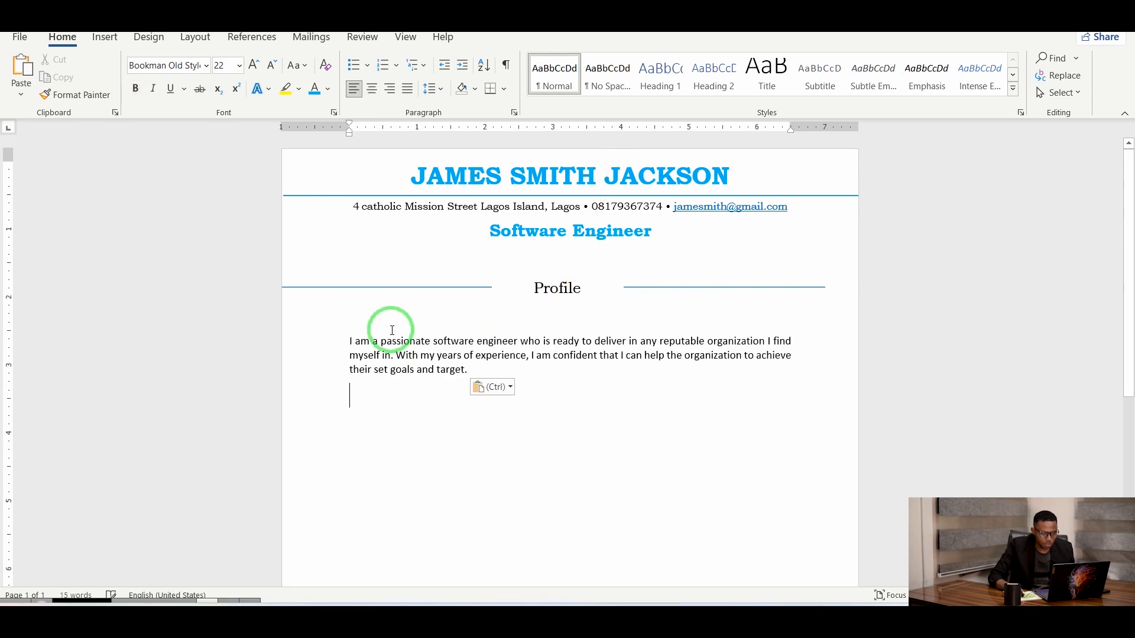
{"action": "left_click", "coordinate": [372, 319]}
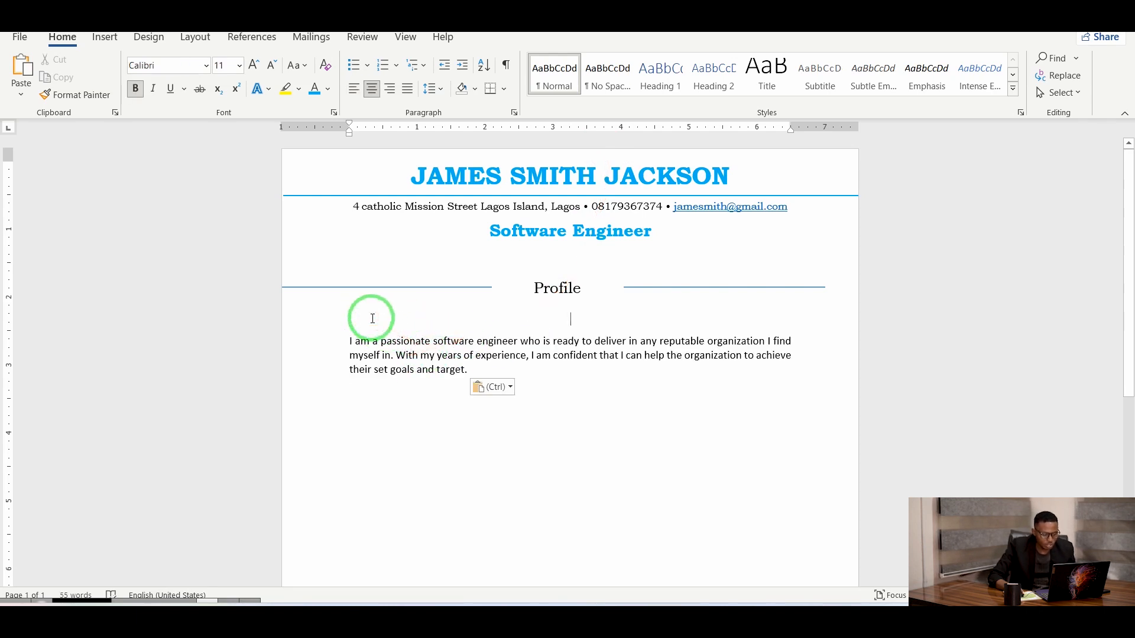
{"action": "key", "text": "BackSpace"}
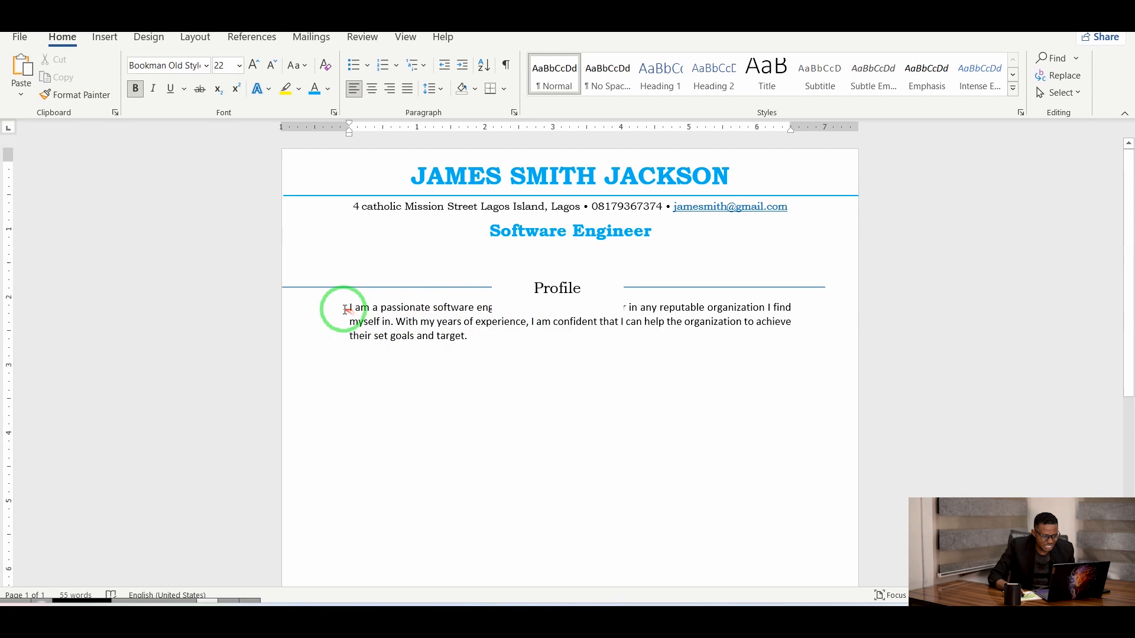
Set the whole profile paragraph in Bookman Old Style.
{"action": "left_click", "coordinate": [349, 308]}
{"action": "left_click", "coordinate": [420, 347]}
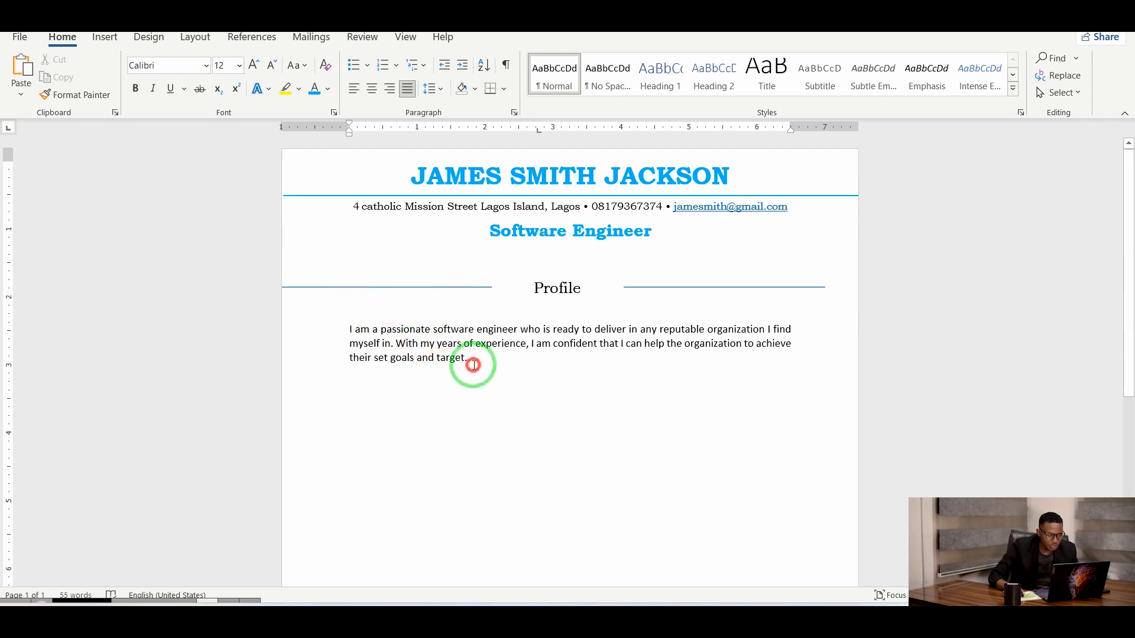
{"action": "left_click_drag", "start_coordinate": [471, 362], "coordinate": [332, 331]}
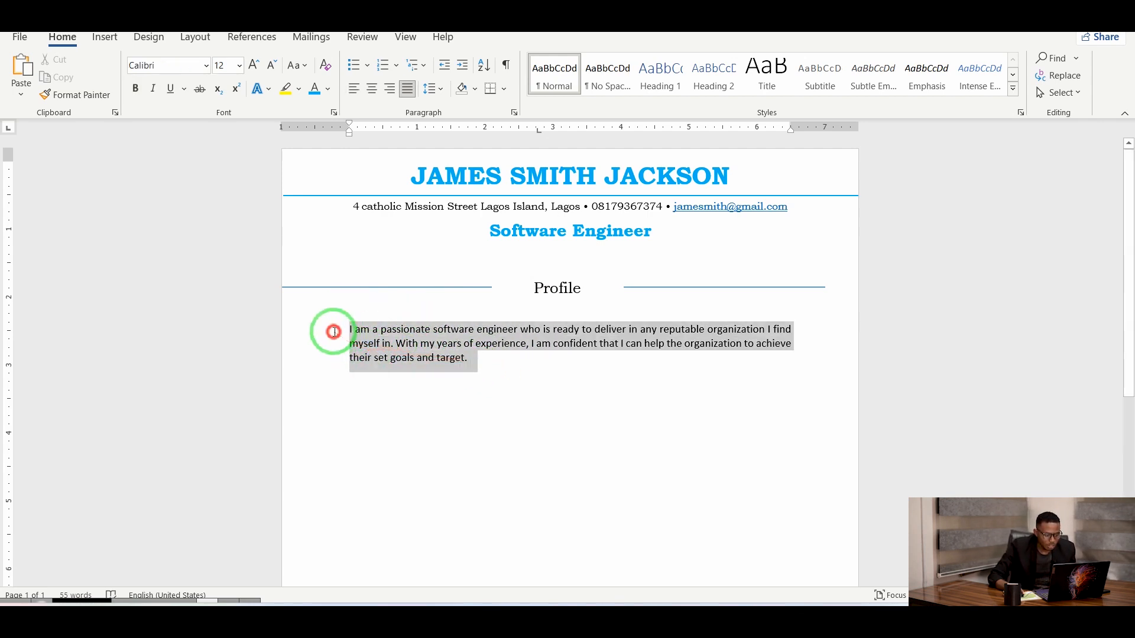
{"action": "left_click", "coordinate": [204, 66]}
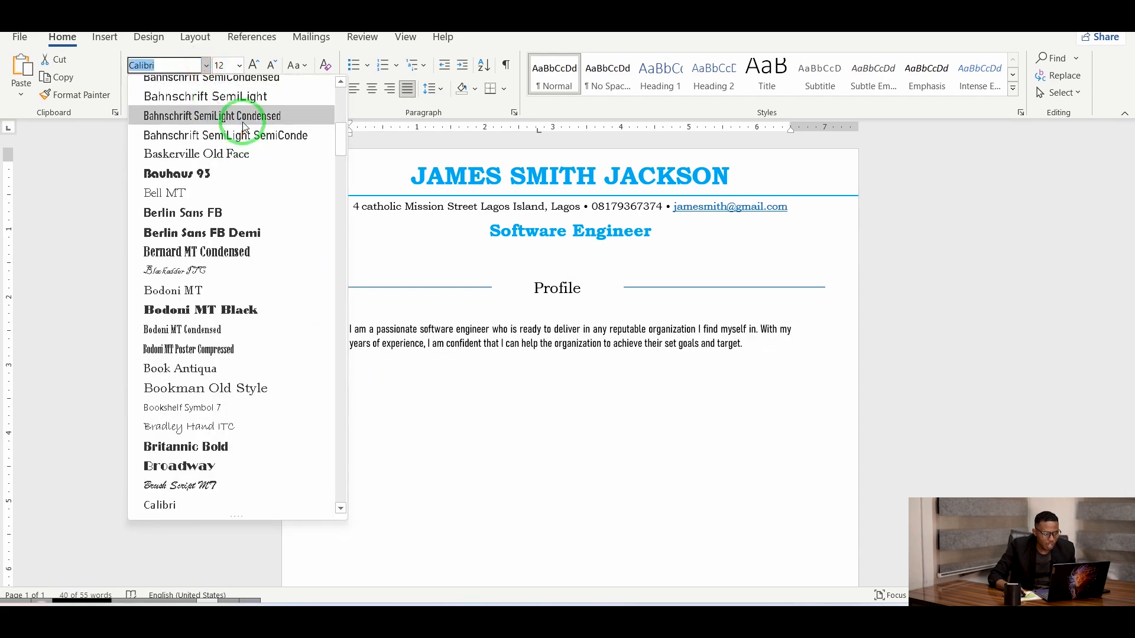
{"action": "scroll", "coordinate": [245, 143], "scroll_direction": "up", "scroll_amount": 2}
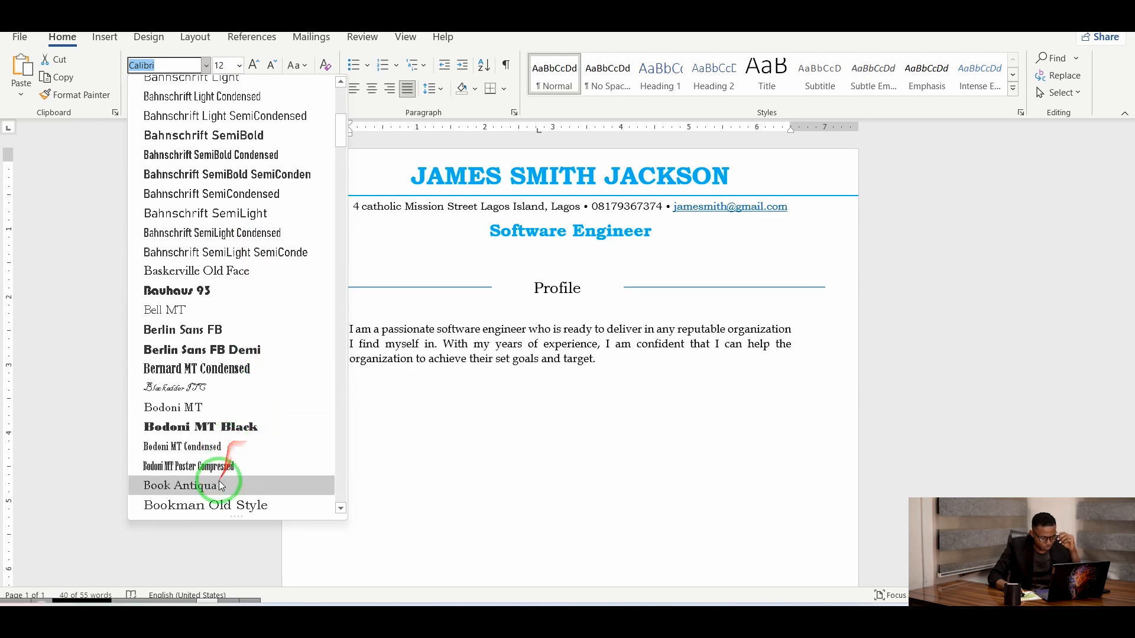
{"action": "left_click", "coordinate": [228, 505]}
{"action": "left_click", "coordinate": [451, 478]}
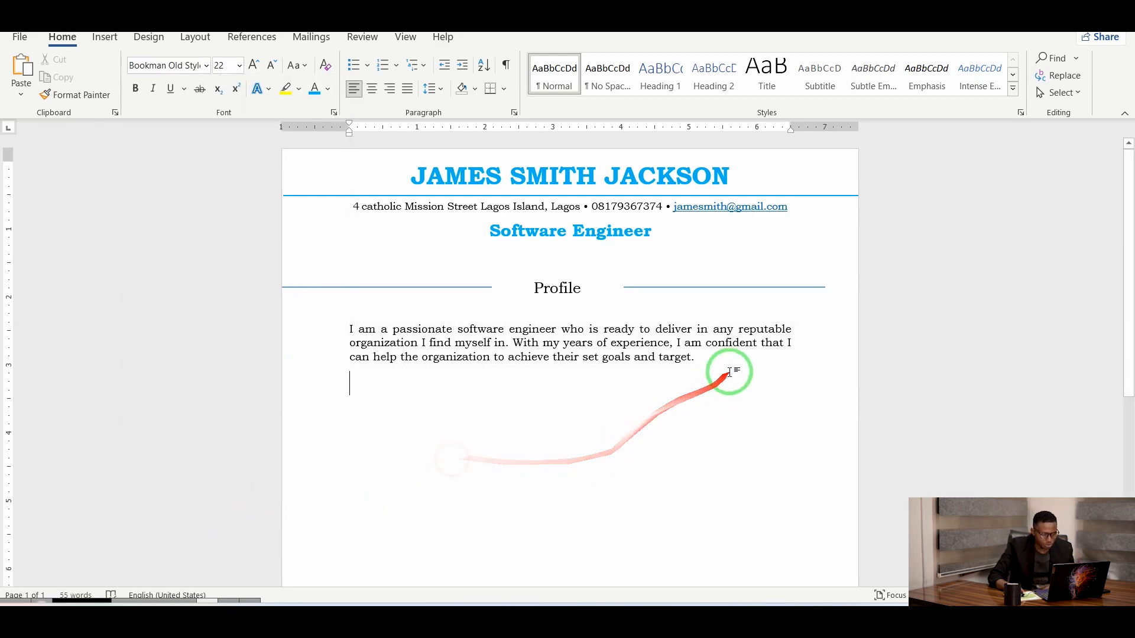
{"action": "left_click", "coordinate": [732, 363]}
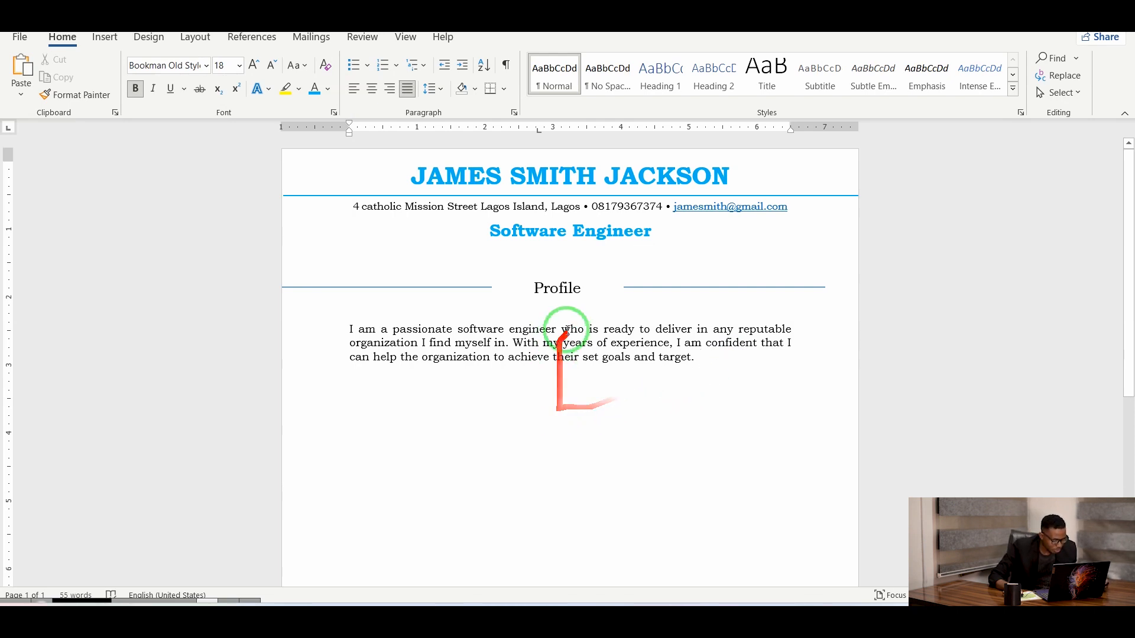
{"action": "left_click", "coordinate": [660, 288]}
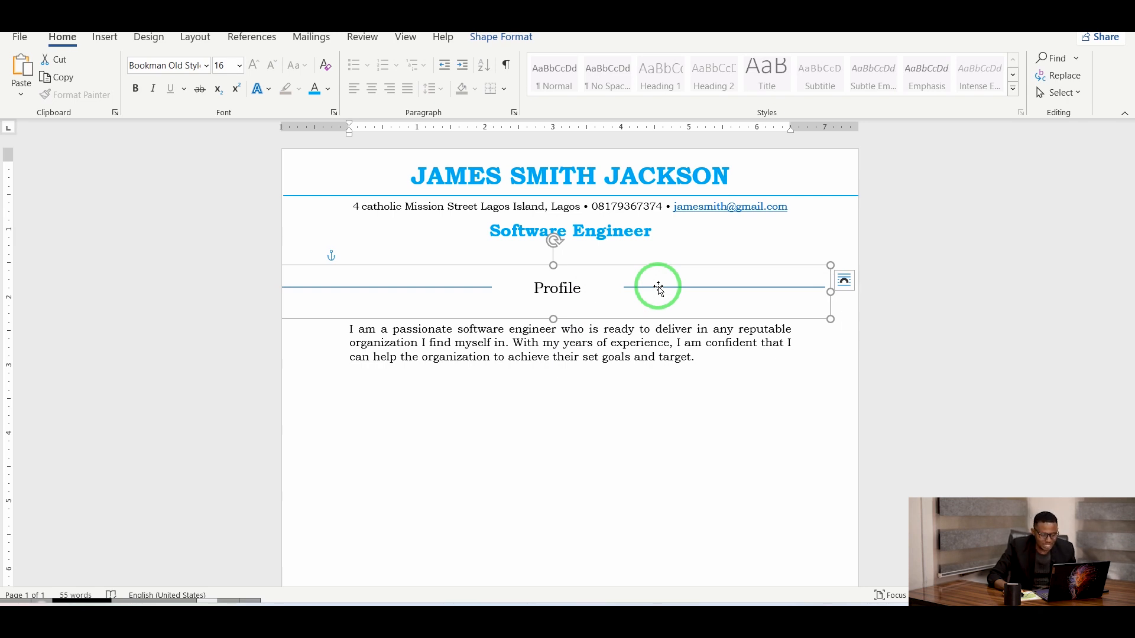
Copy the grouped Profile heading and paste it as a picture below the profile paragraph.
{"action": "right_click", "coordinate": [658, 287]}
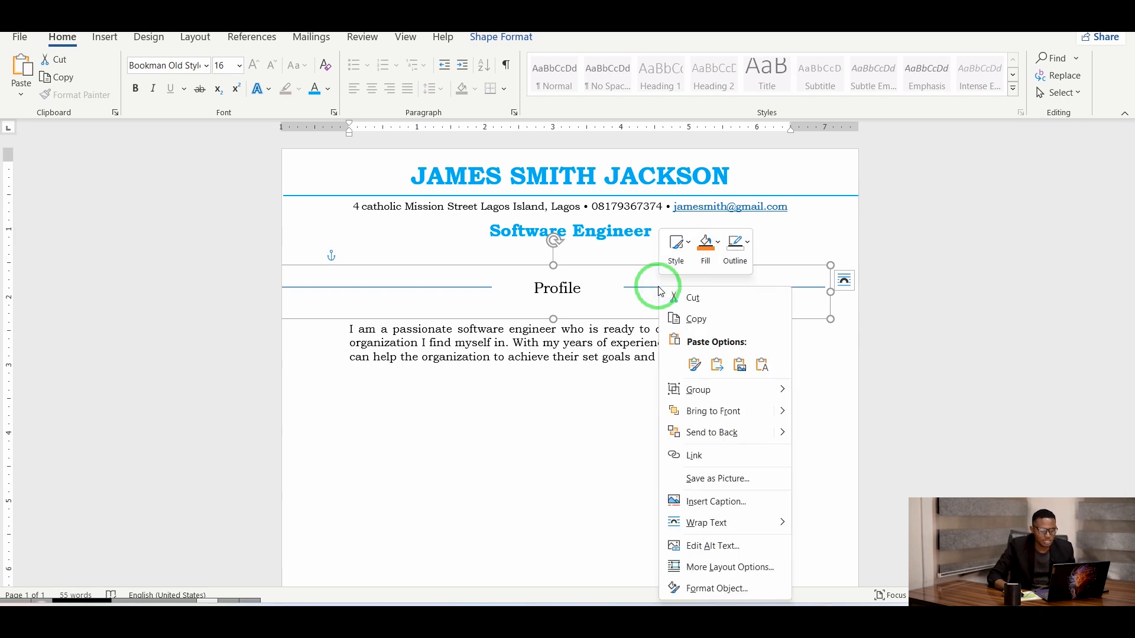
{"action": "left_click", "coordinate": [697, 319]}
{"action": "left_click", "coordinate": [367, 426]}
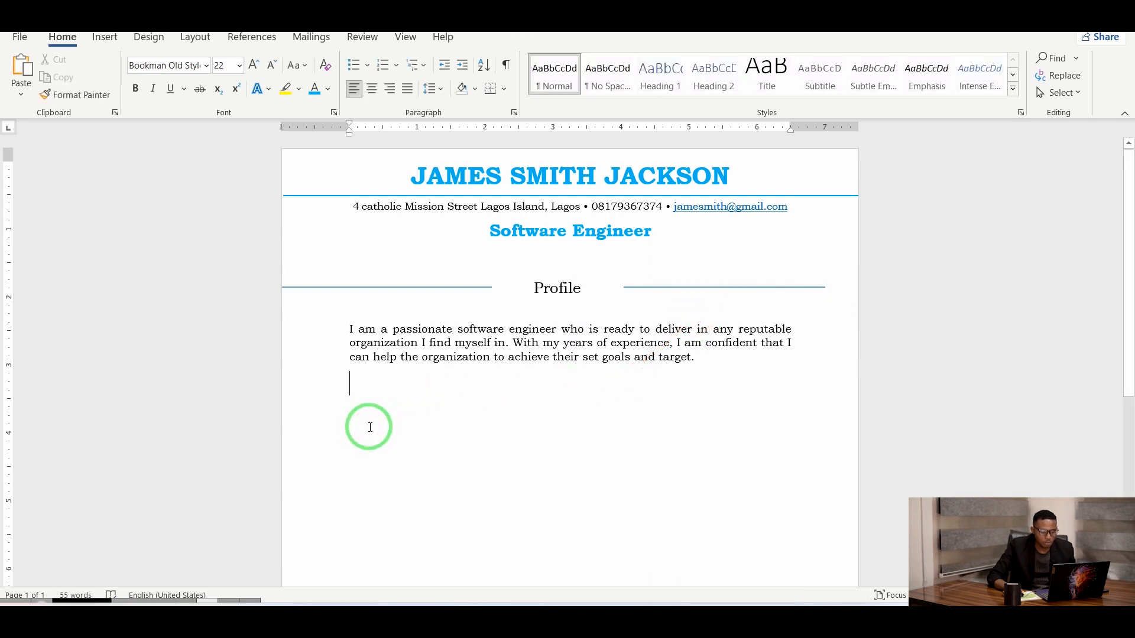
{"action": "right_click", "coordinate": [354, 393]}
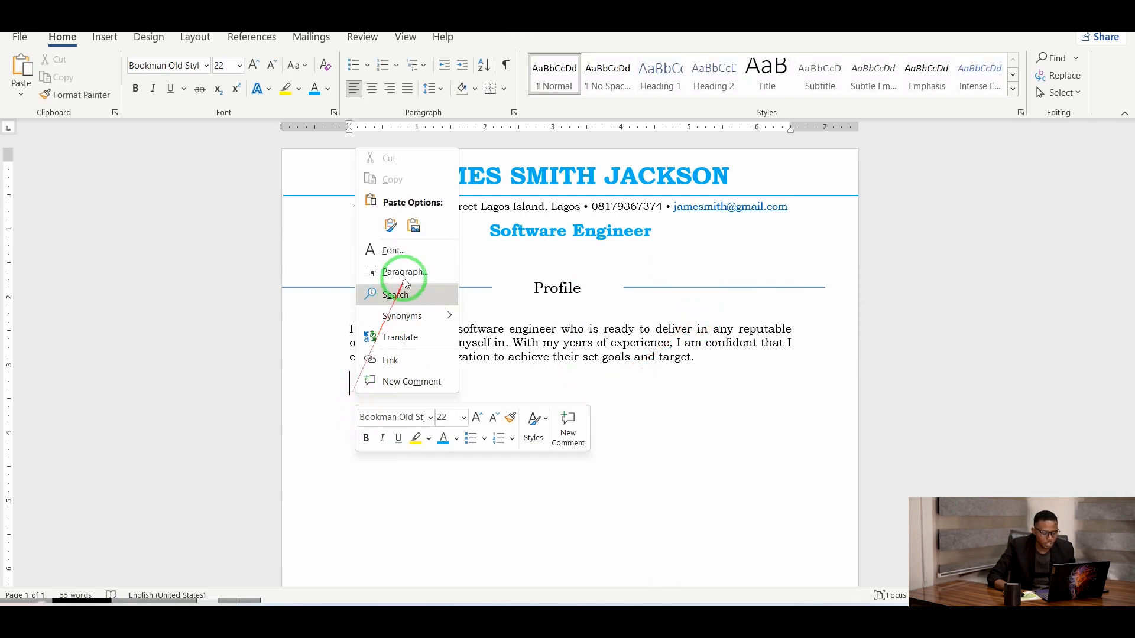
{"action": "left_click", "coordinate": [390, 225]}
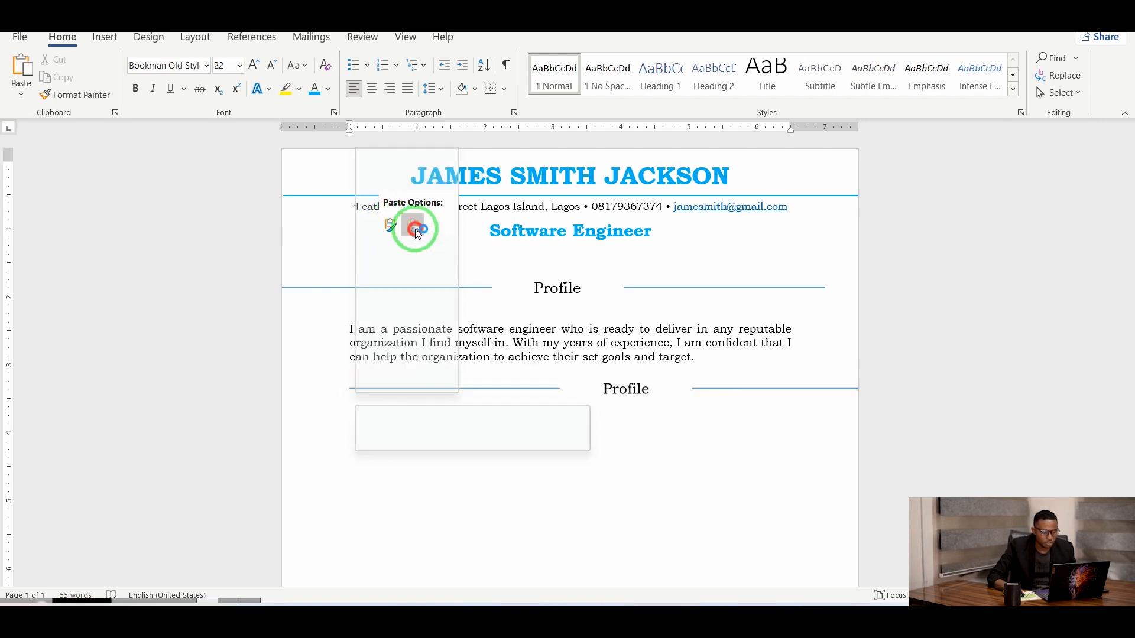
{"action": "left_click", "coordinate": [415, 228]}
{"action": "left_click", "coordinate": [549, 384]}
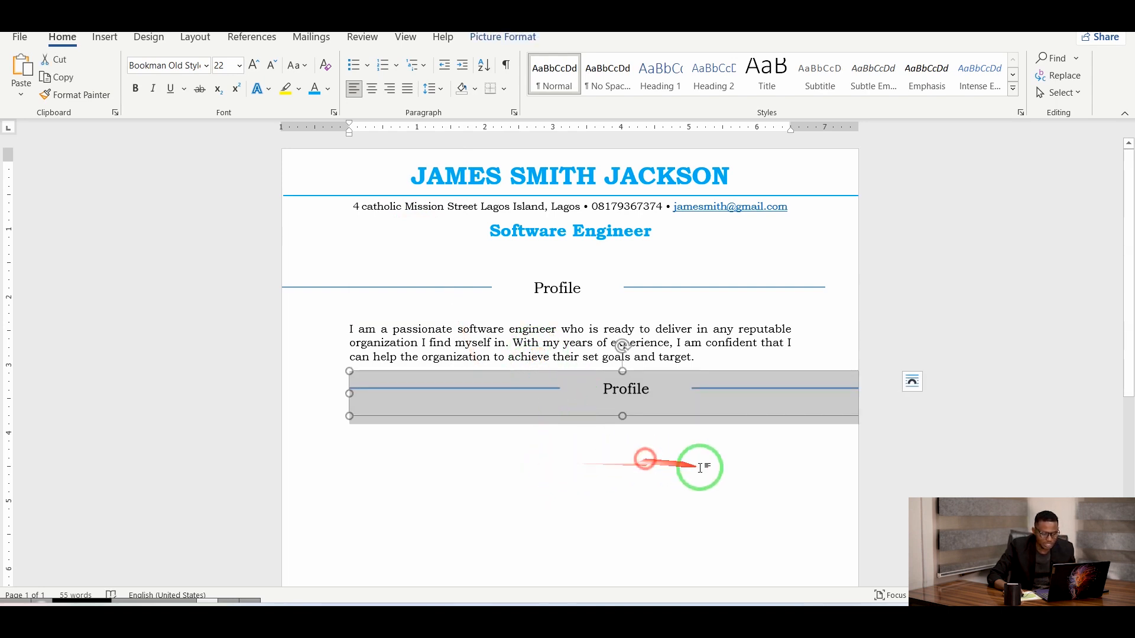
{"action": "left_click", "coordinate": [669, 309]}
{"action": "left_click_drag", "start_coordinate": [689, 390], "coordinate": [621, 397]}
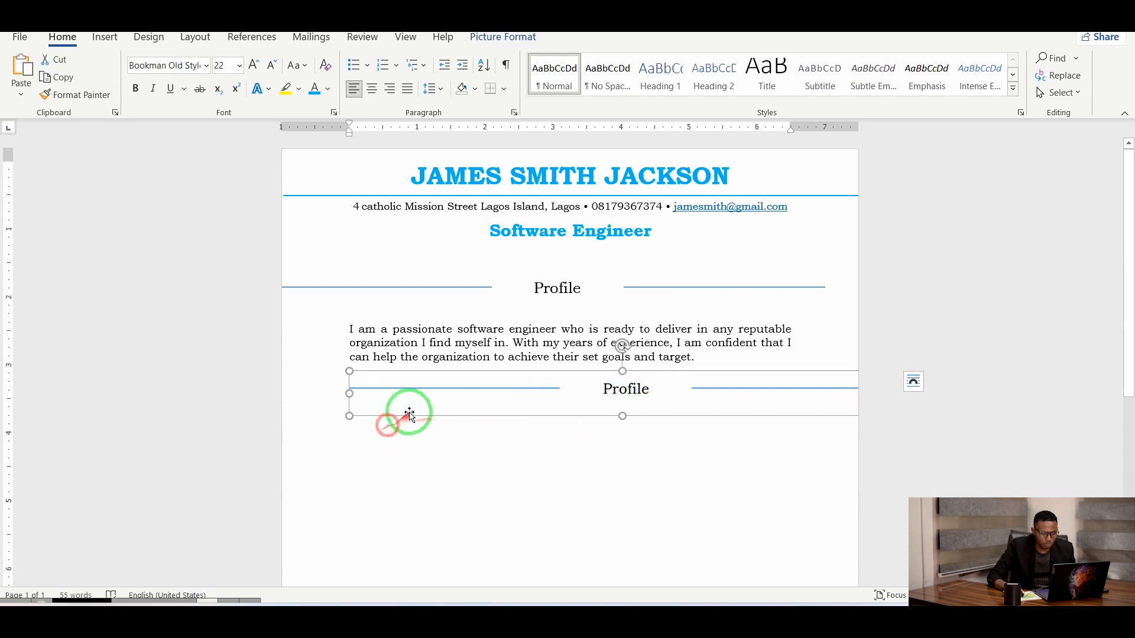
Apply tight text wrapping to the pasted Profile picture, reposition it, then undo.
{"action": "right_click", "coordinate": [449, 389]}
{"action": "left_click", "coordinate": [519, 314]}
{"action": "left_click", "coordinate": [604, 366]}
{"action": "left_click_drag", "start_coordinate": [576, 420], "coordinate": [524, 441]}
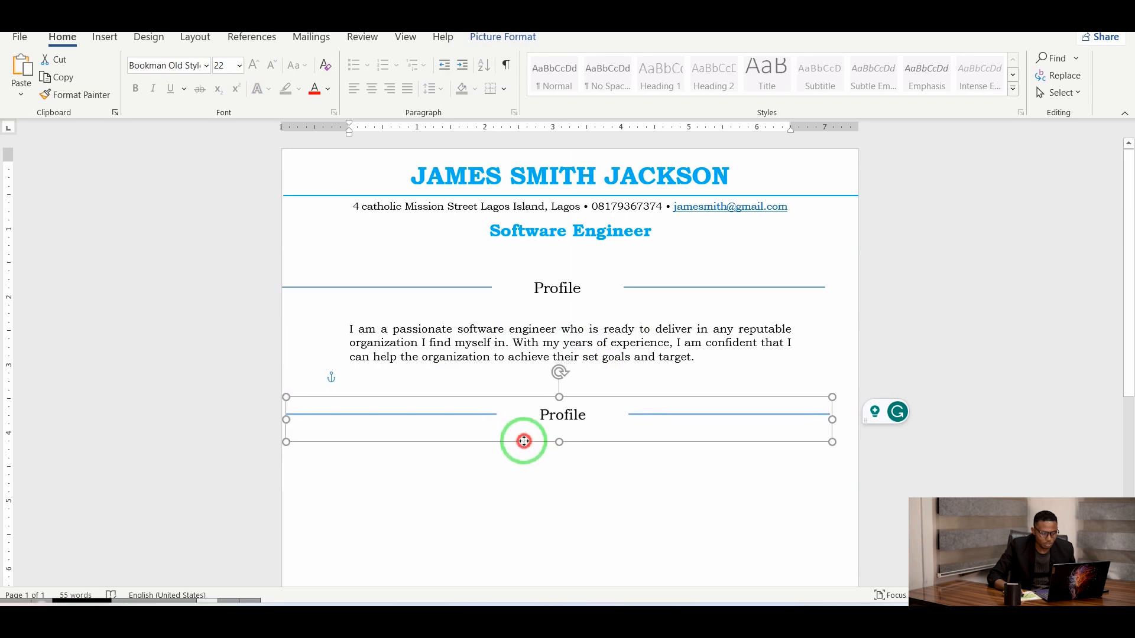
{"action": "right_click", "coordinate": [485, 424]}
{"action": "mouse_move", "coordinate": [568, 345]}
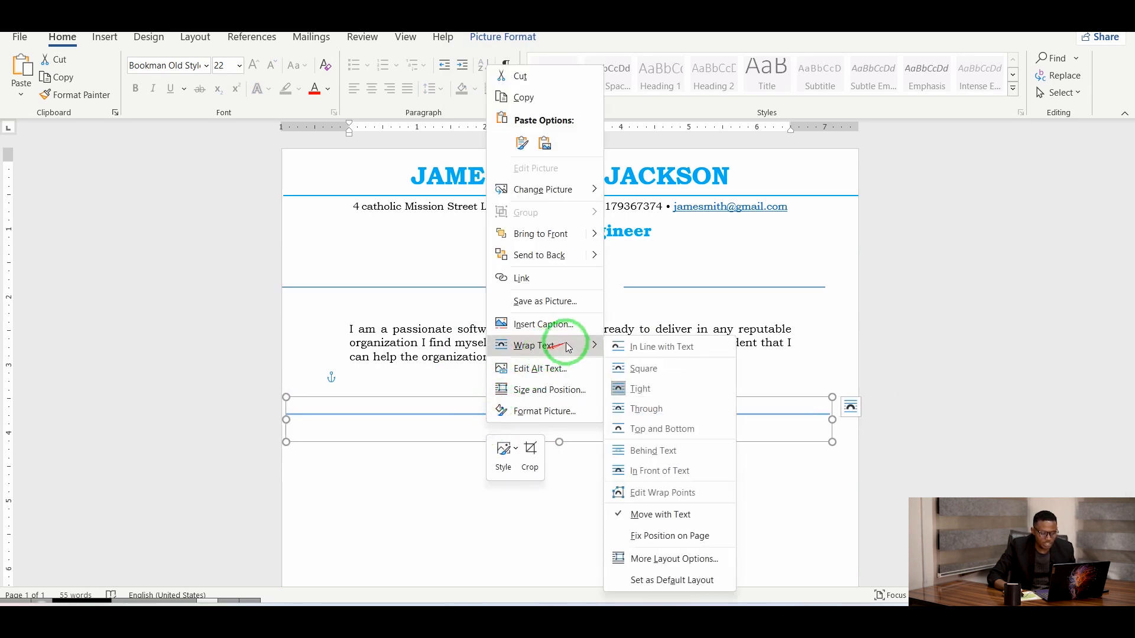
{"action": "left_click", "coordinate": [636, 389]}
{"action": "left_click_drag", "start_coordinate": [629, 393], "coordinate": [609, 435]}
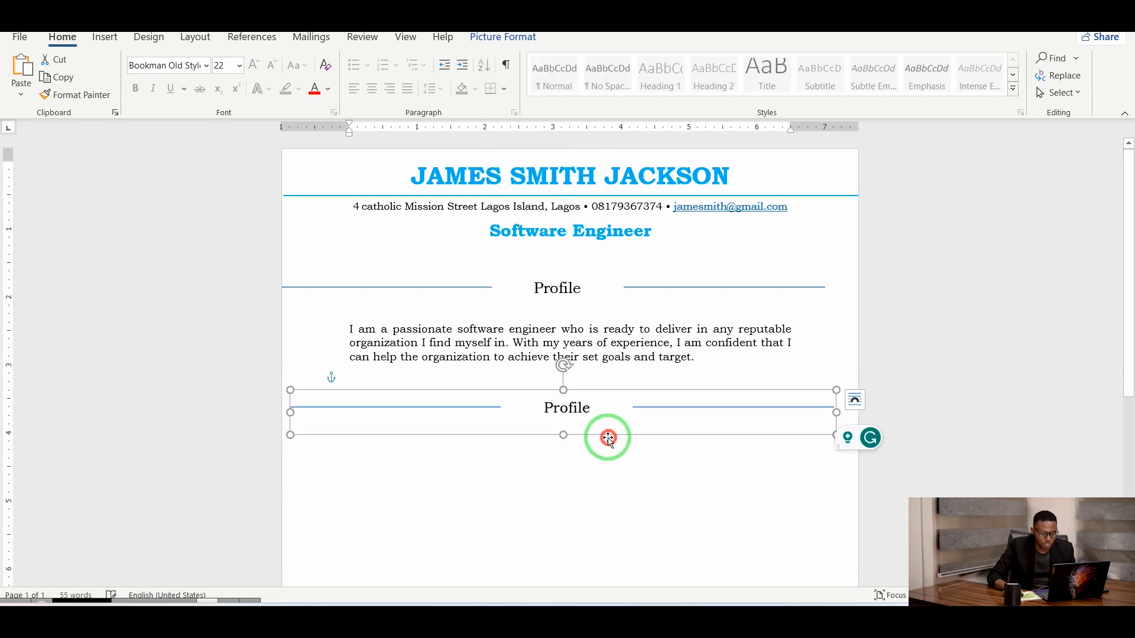
{"action": "double_click", "coordinate": [585, 407]}
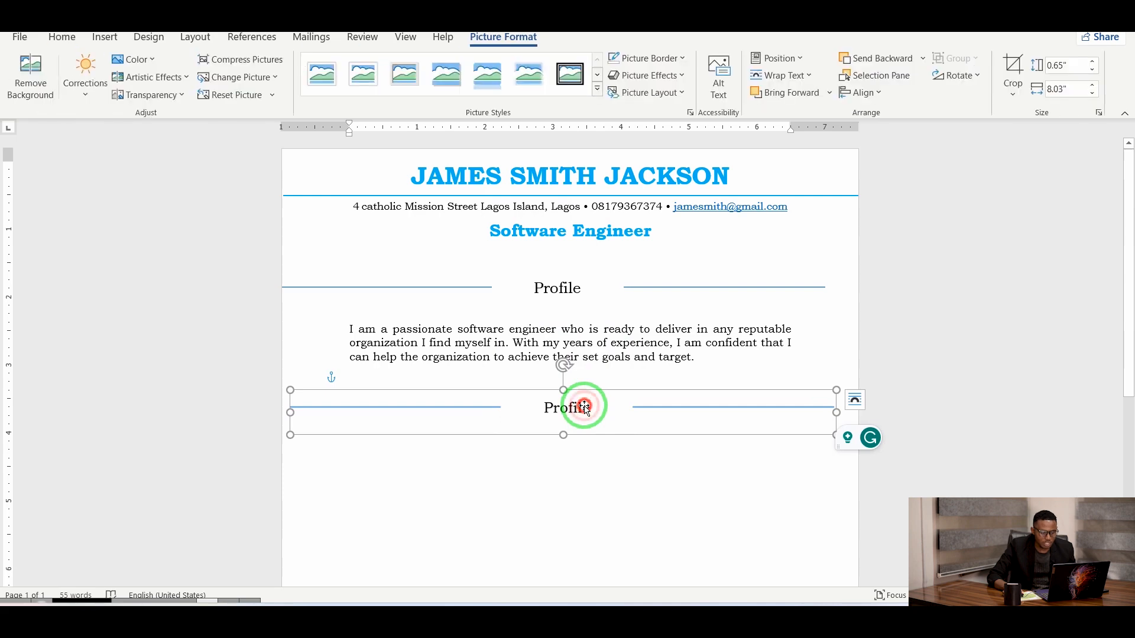
{"action": "left_click", "coordinate": [595, 461]}
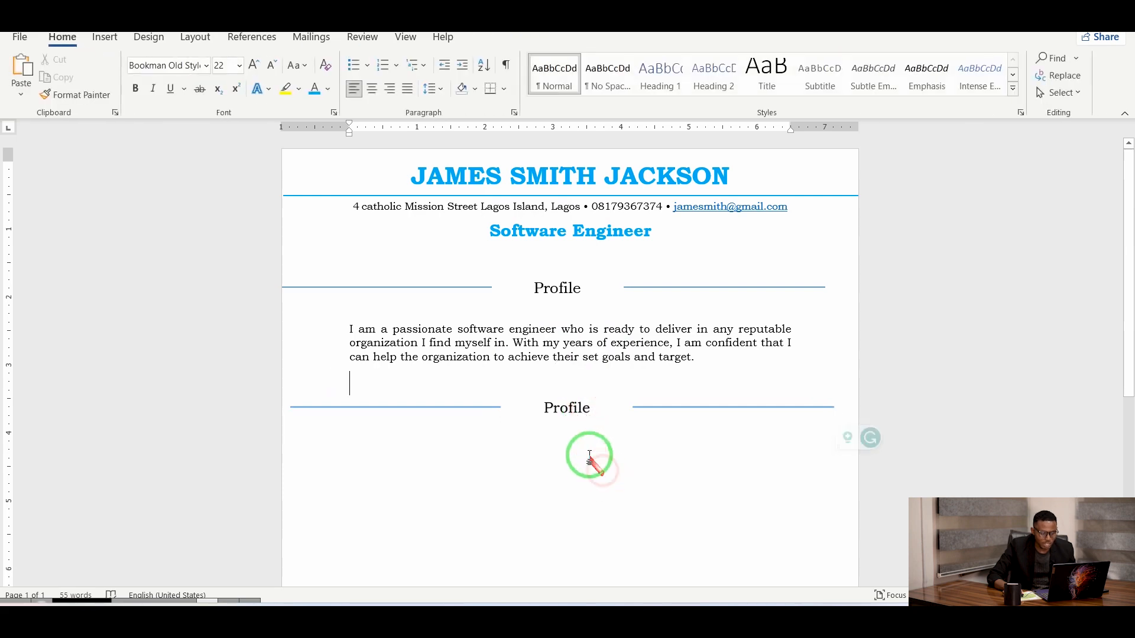
{"action": "left_click", "coordinate": [584, 412]}
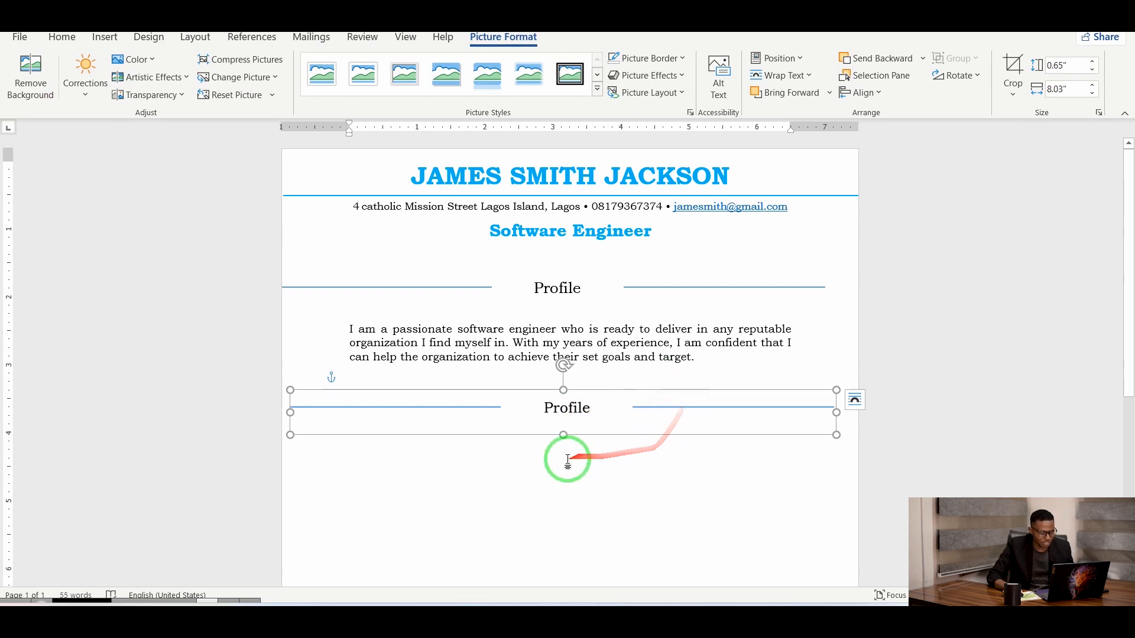
{"action": "key", "text": "Down"}
{"action": "key", "text": "ctrl+z"}
{"action": "key", "text": "ctrl+z"}
{"action": "key", "text": "ctrl+z"}
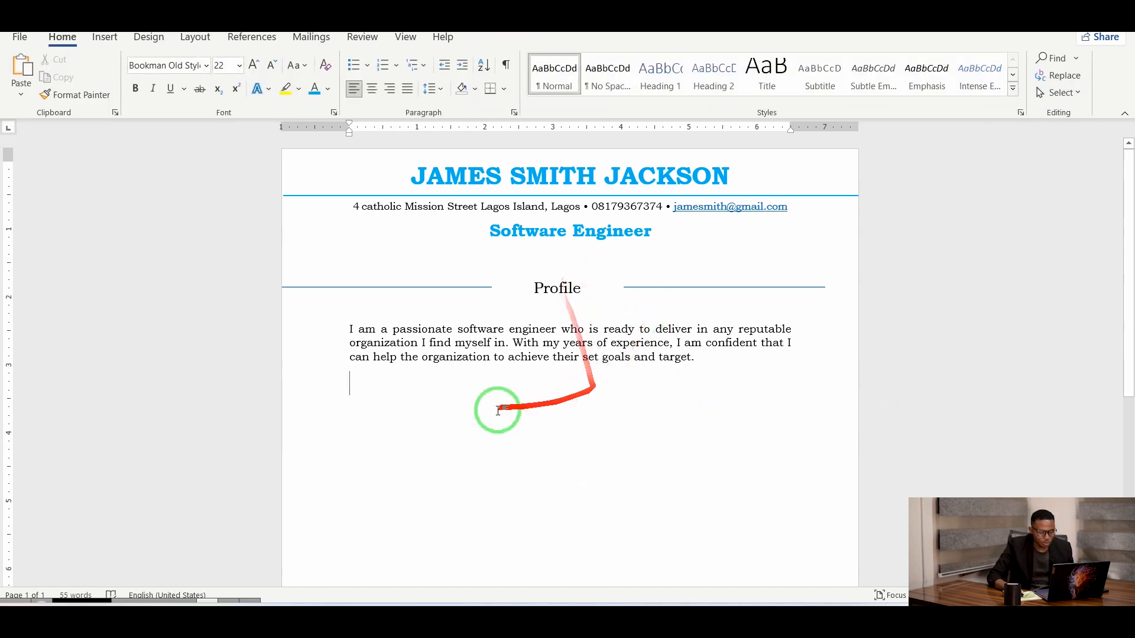
Paste the heading with Keep Source Formatting under the paragraph and align it with the upper heading.
{"action": "right_click", "coordinate": [347, 388]}
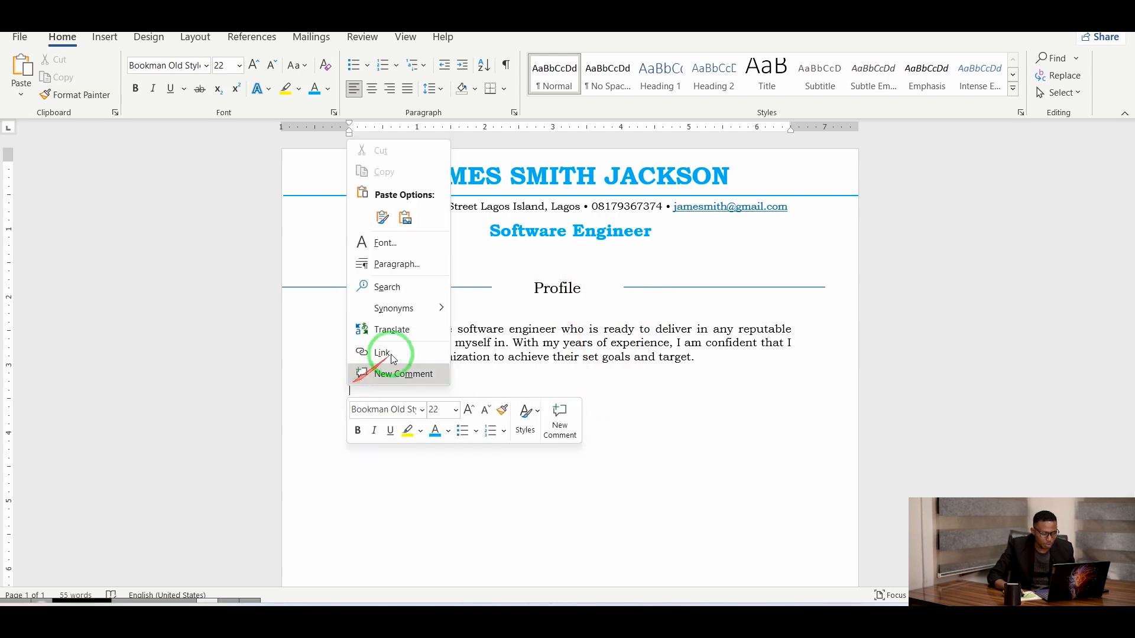
{"action": "left_click", "coordinate": [382, 218]}
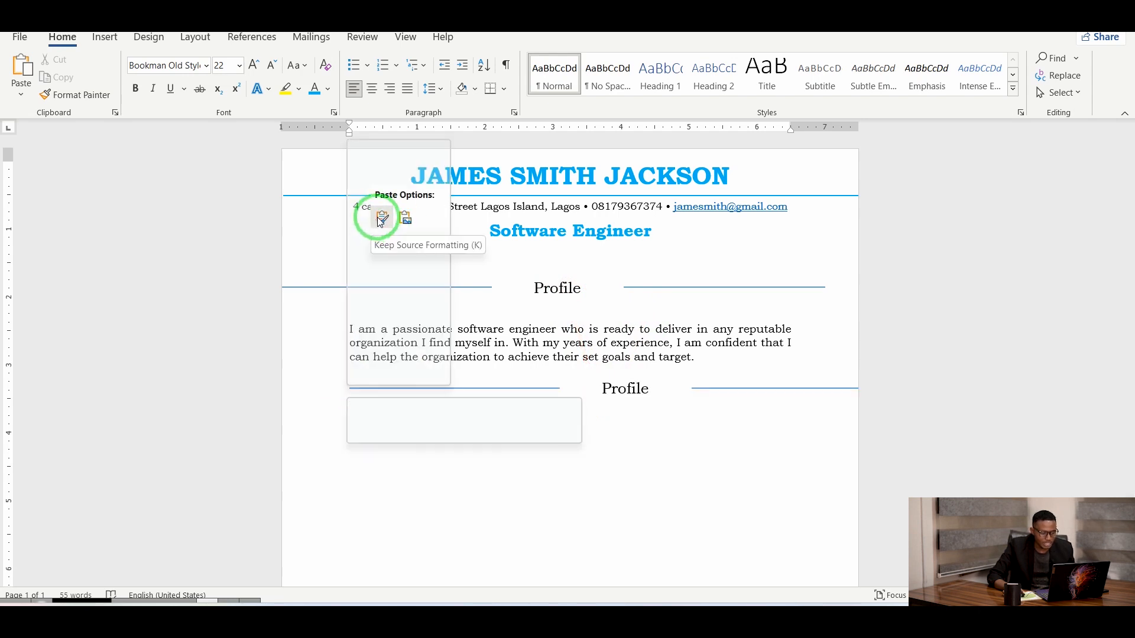
{"action": "left_click", "coordinate": [460, 421]}
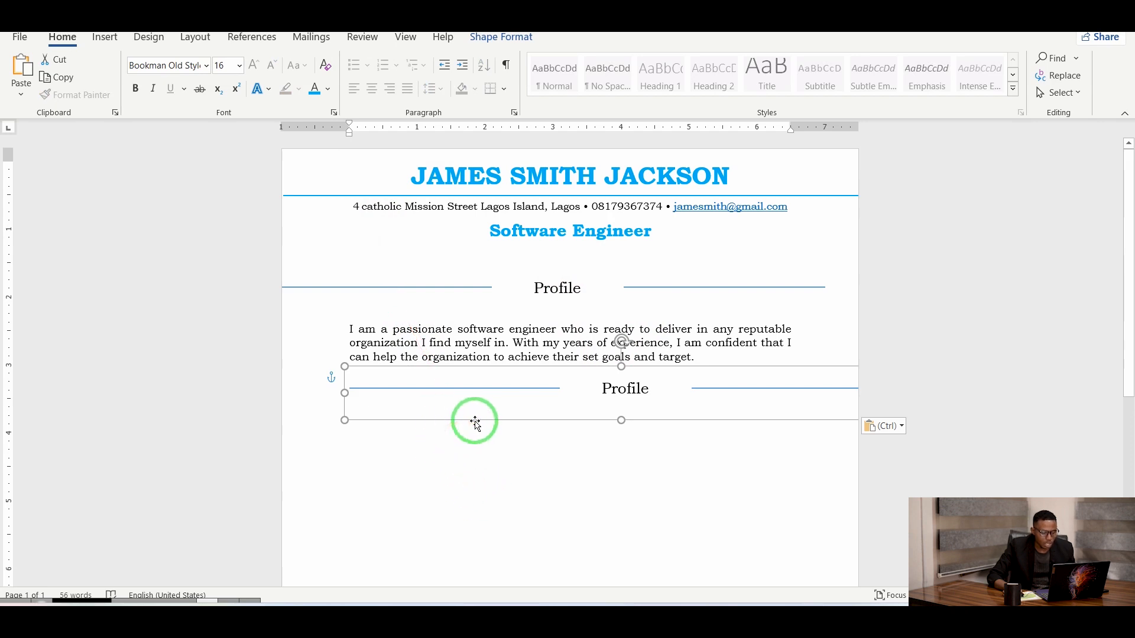
{"action": "key", "text": "Delete"}
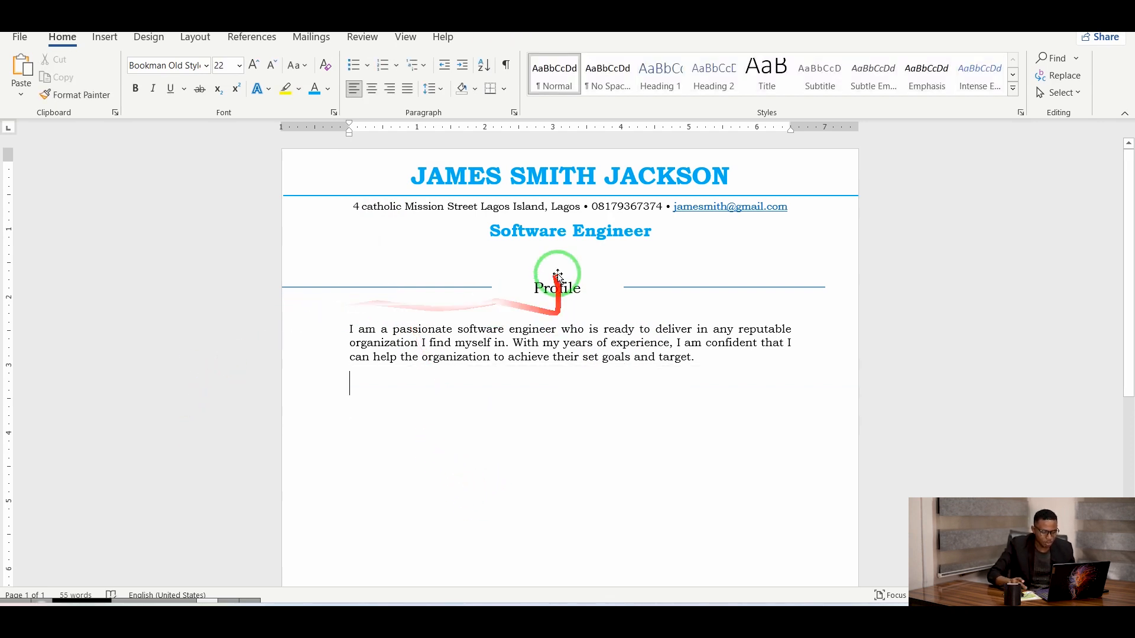
{"action": "right_click", "coordinate": [350, 379]}
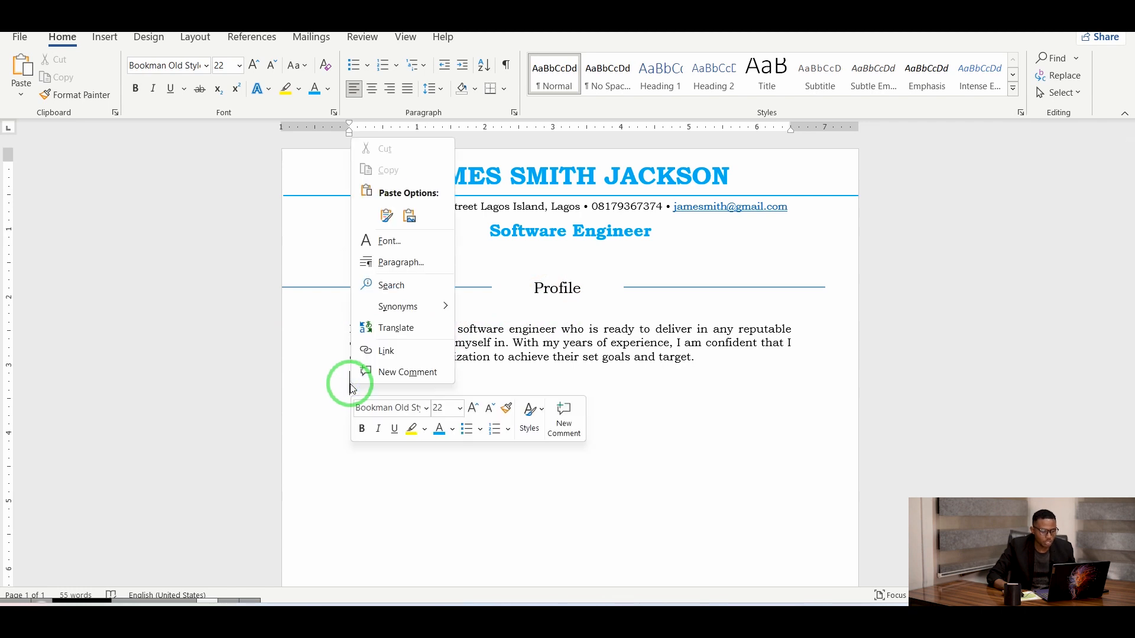
{"action": "left_click", "coordinate": [386, 217]}
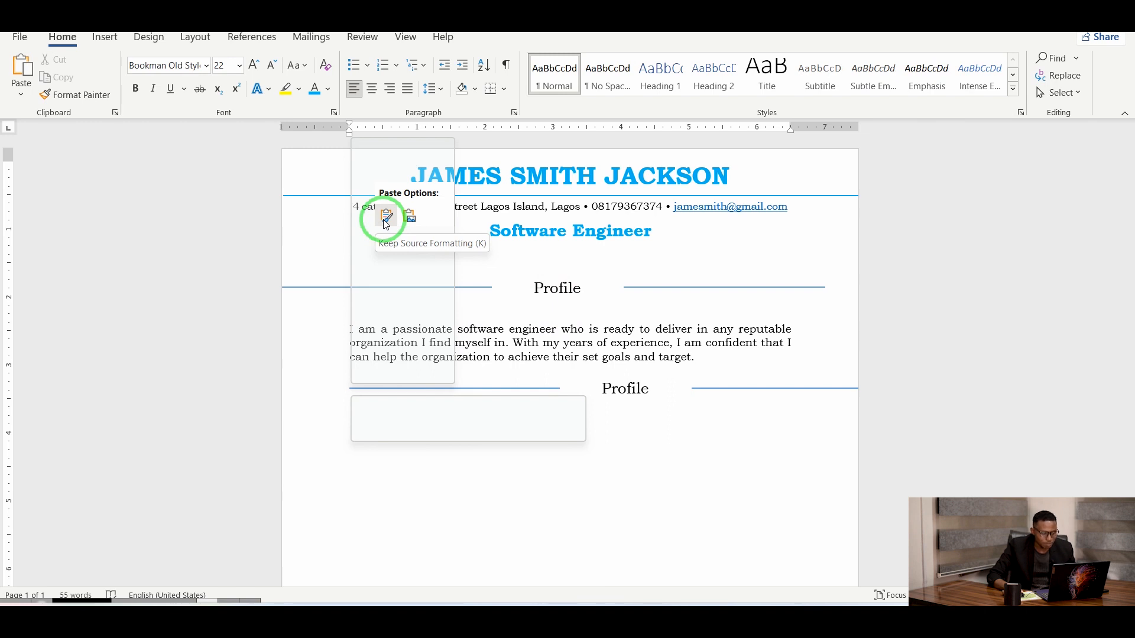
{"action": "left_click_drag", "start_coordinate": [537, 420], "coordinate": [479, 449]}
{"action": "left_click_drag", "start_coordinate": [454, 284], "coordinate": [472, 316]}
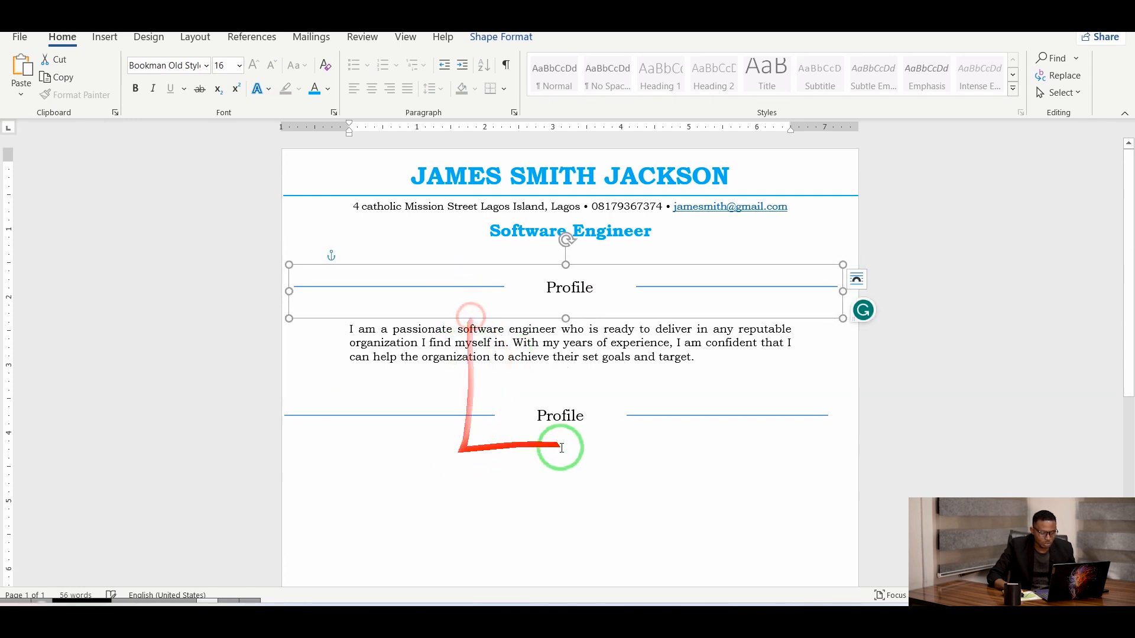
{"action": "left_click", "coordinate": [630, 415]}
{"action": "left_click_drag", "start_coordinate": [631, 415], "coordinate": [649, 447]}
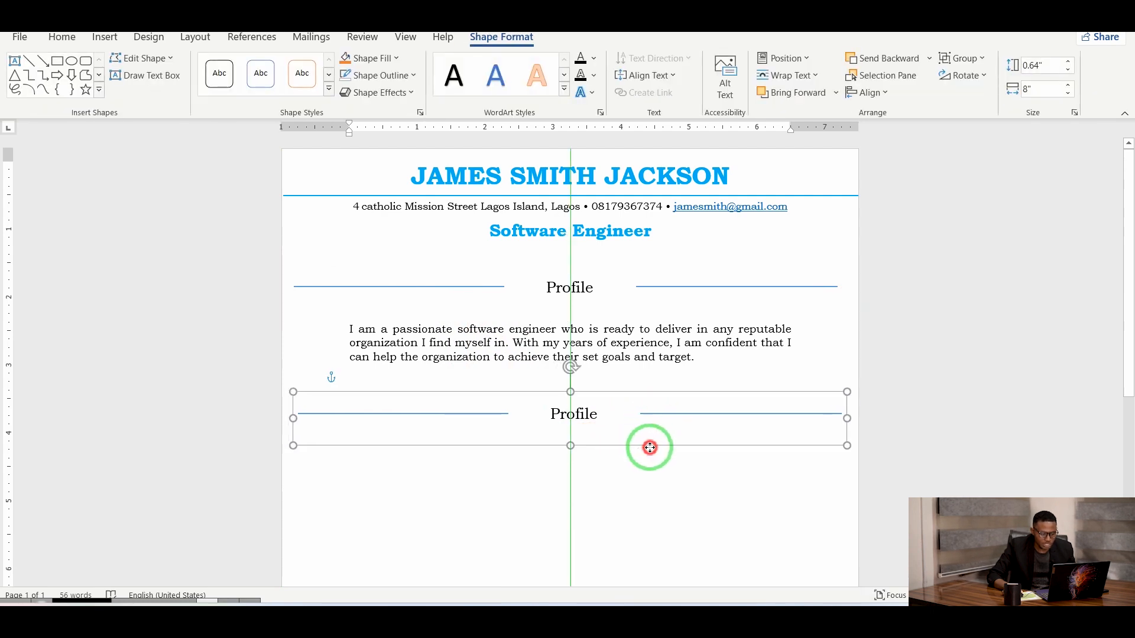
Replace the copied heading's label 'Profile' with 'Education'.
{"action": "left_click", "coordinate": [597, 419]}
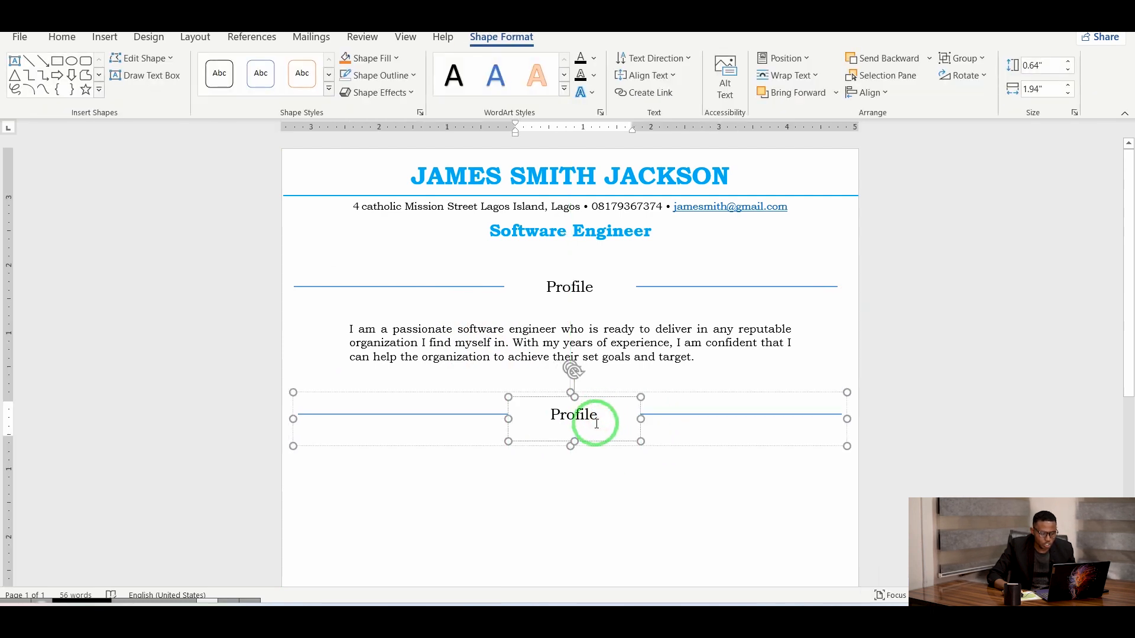
{"action": "key", "text": "BackSpace"}
{"action": "key", "text": "BackSpace"}
{"action": "key", "text": "BackSpace"}
{"action": "key", "text": "BackSpace"}
{"action": "key", "text": "BackSpace"}
{"action": "key", "text": "BackSpace"}
{"action": "key", "text": "BackSpace"}
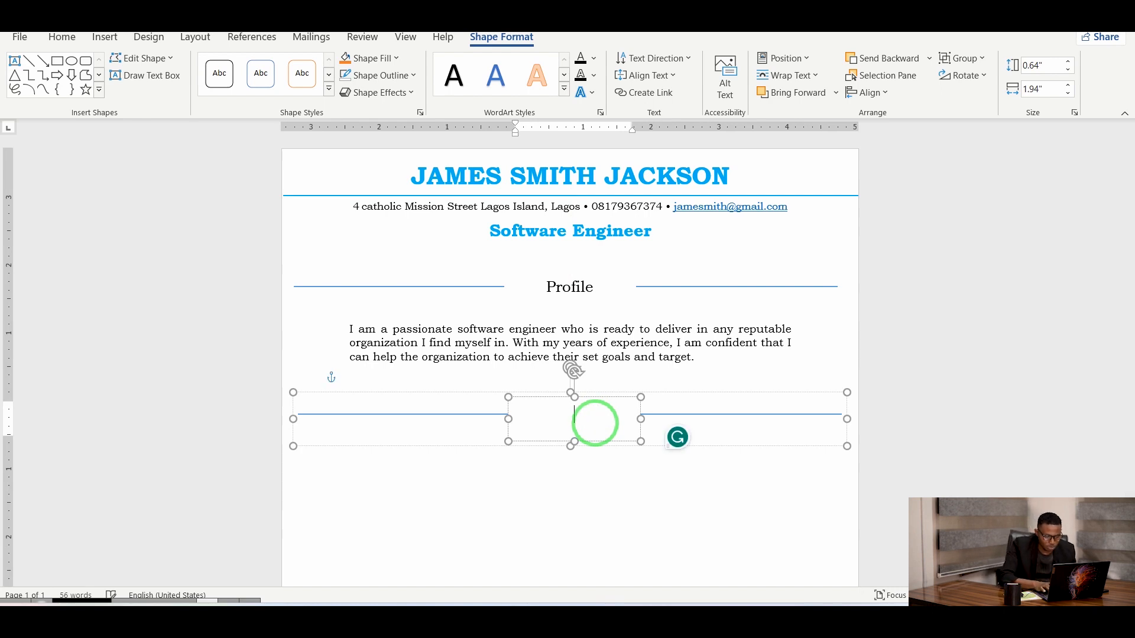
{"action": "type", "text": "Educ"}
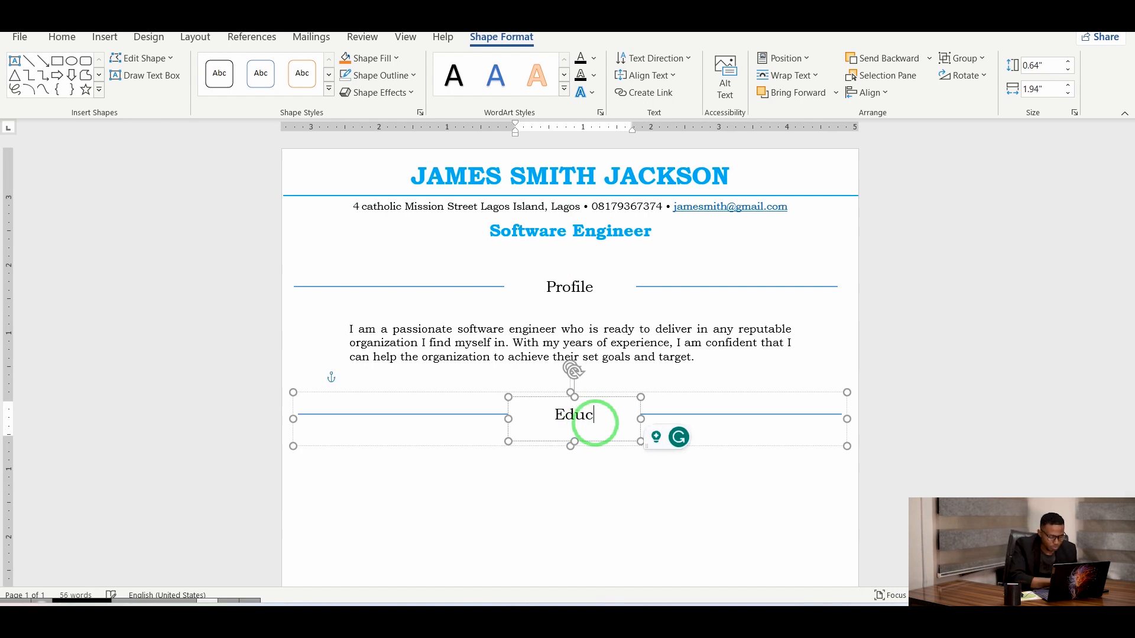
{"action": "type", "text": "ation"}
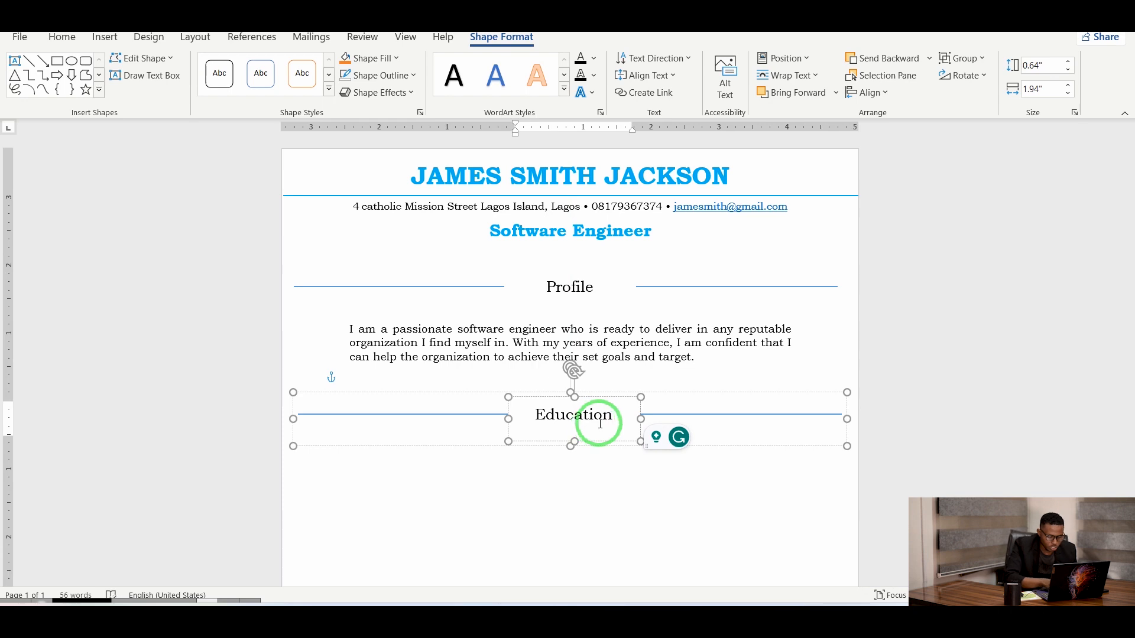
{"action": "left_click", "coordinate": [514, 493]}
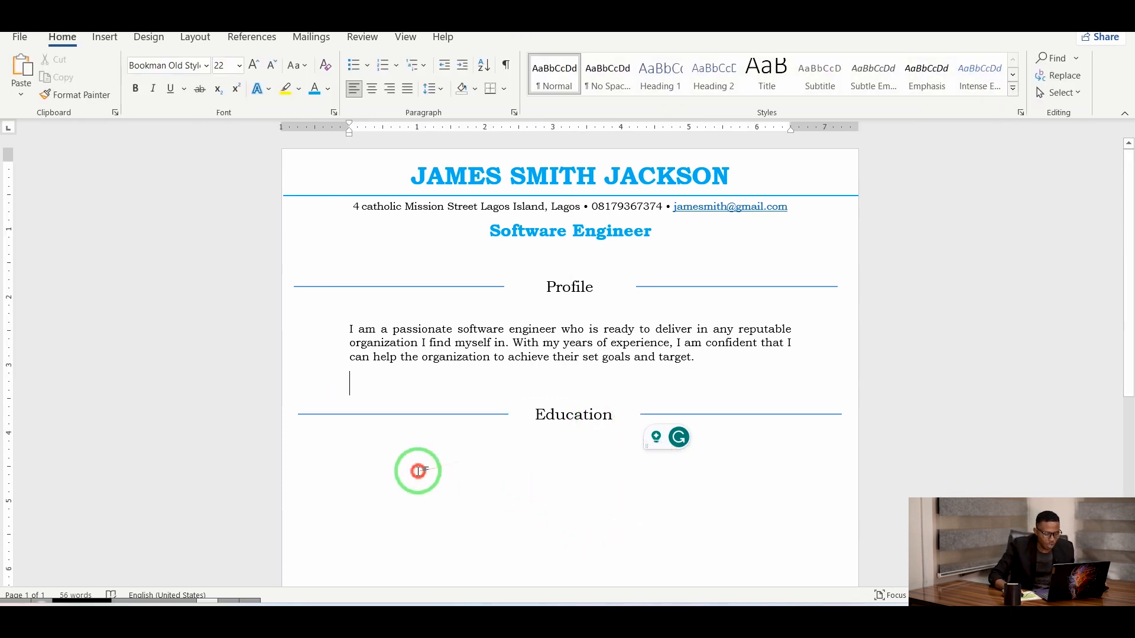
{"action": "left_click", "coordinate": [387, 458]}
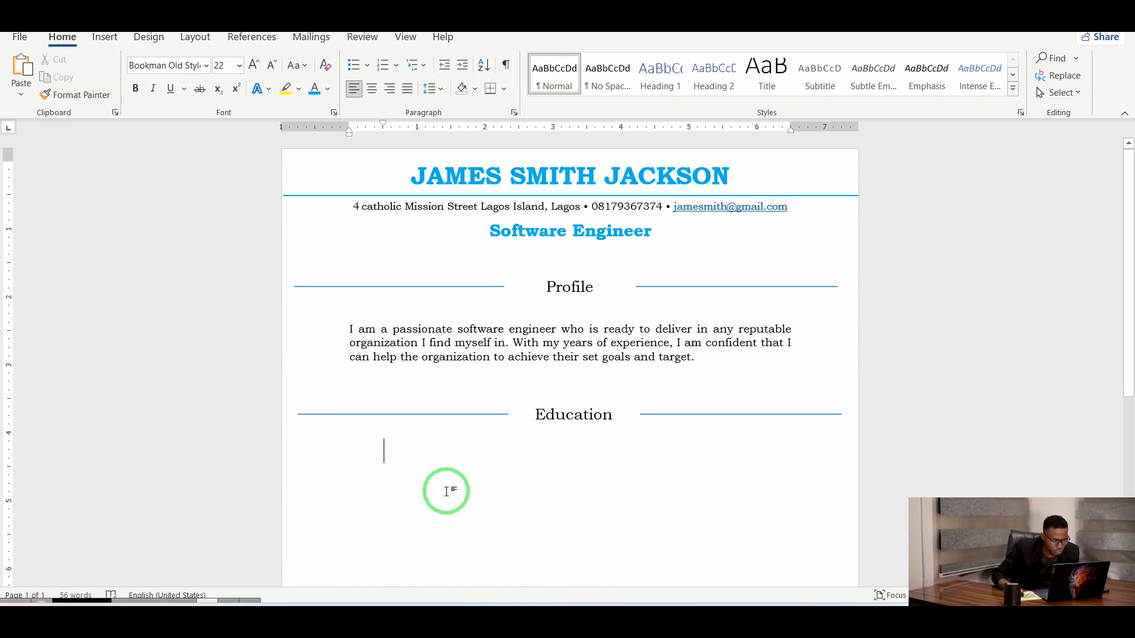
Type the first Education entry '2016-2023' followed by 'Indepth Primary' at the left margin.
{"action": "type", "text": "2"}
{"action": "key", "text": "BackSpace"}
{"action": "left_click", "coordinate": [270, 70]}
{"action": "left_click", "coordinate": [271, 70]}
{"action": "key", "text": "BackSpace"}
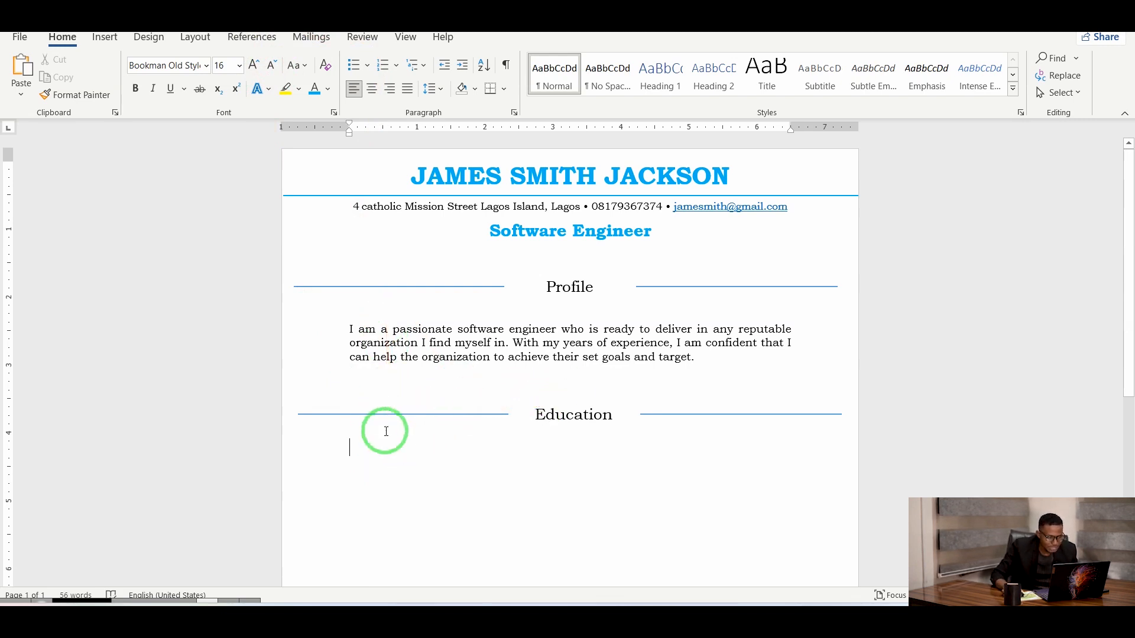
{"action": "type", "text": "20"}
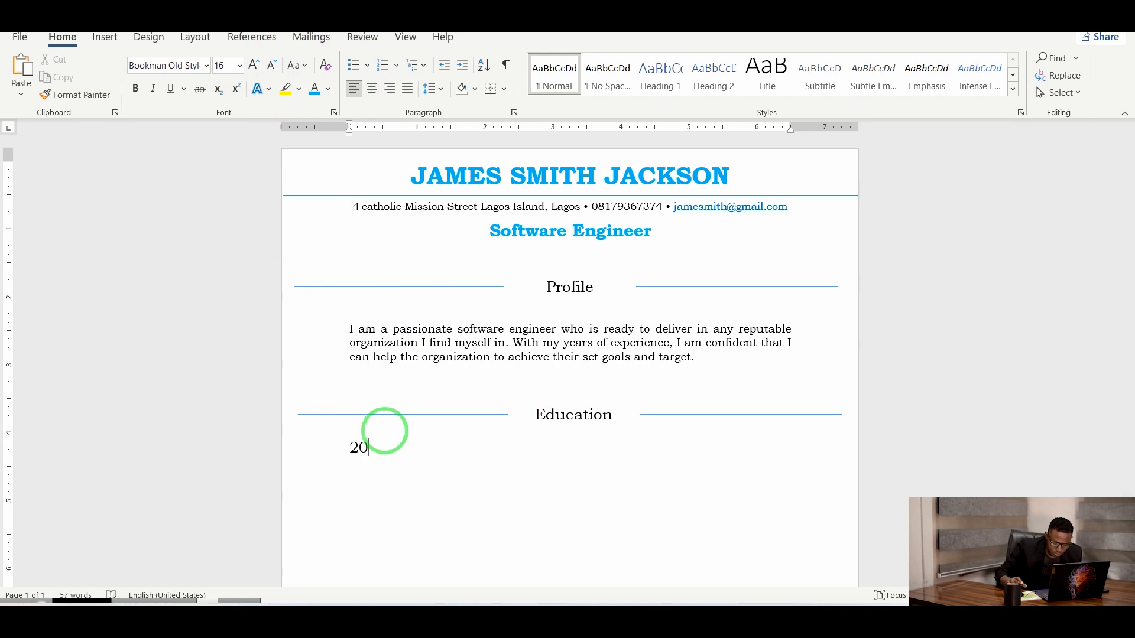
{"action": "type", "text": "16-"}
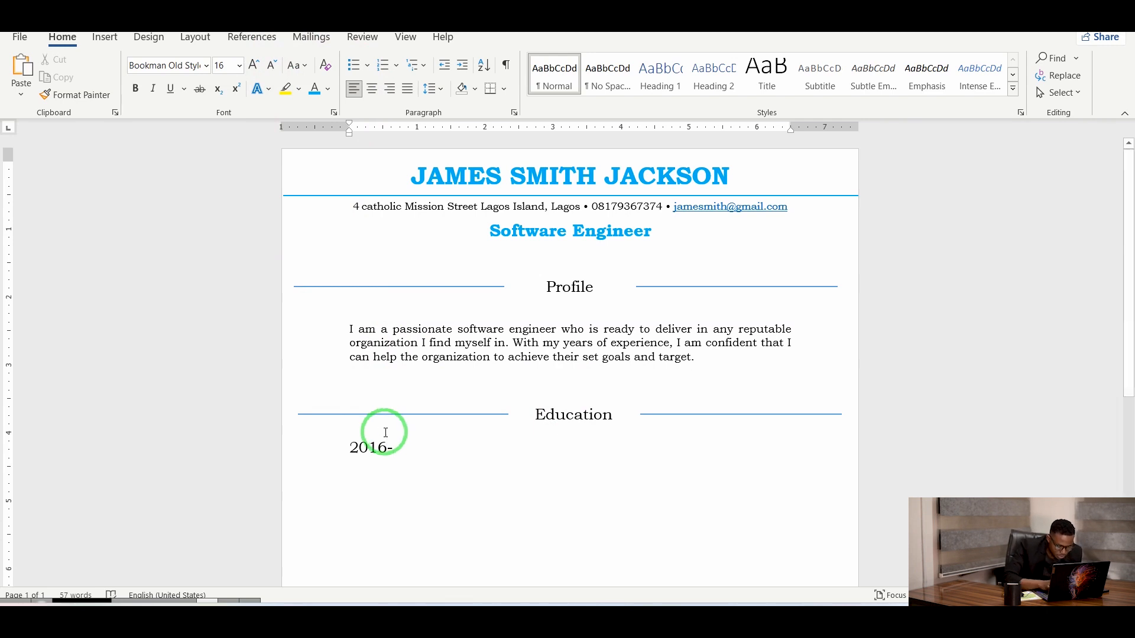
{"action": "type", "text": "20"}
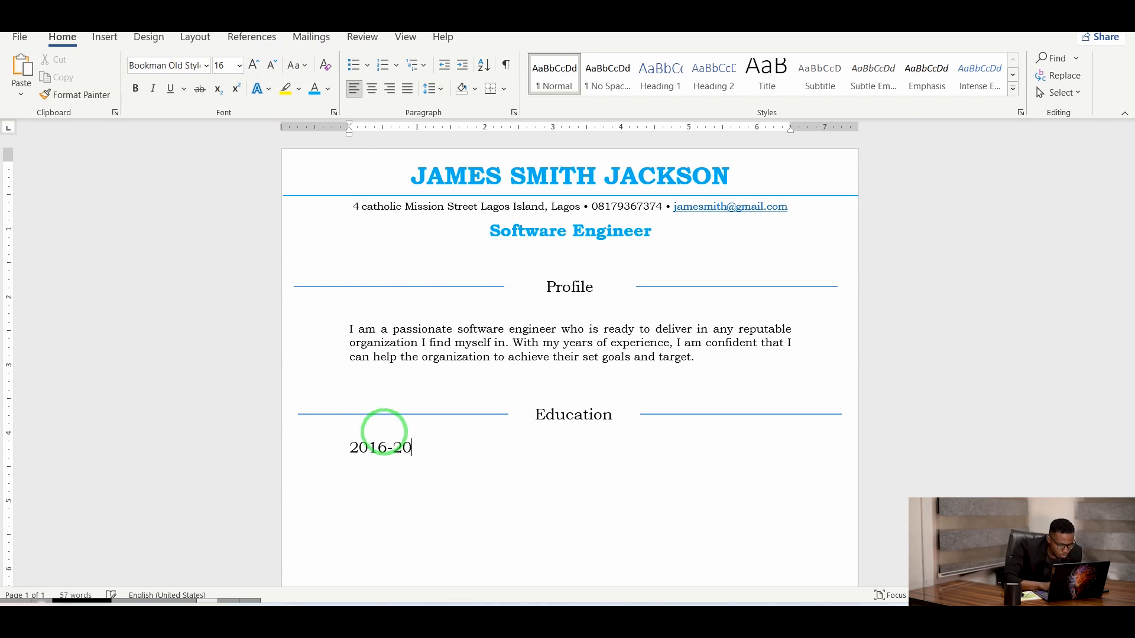
{"action": "type", "text": "23"}
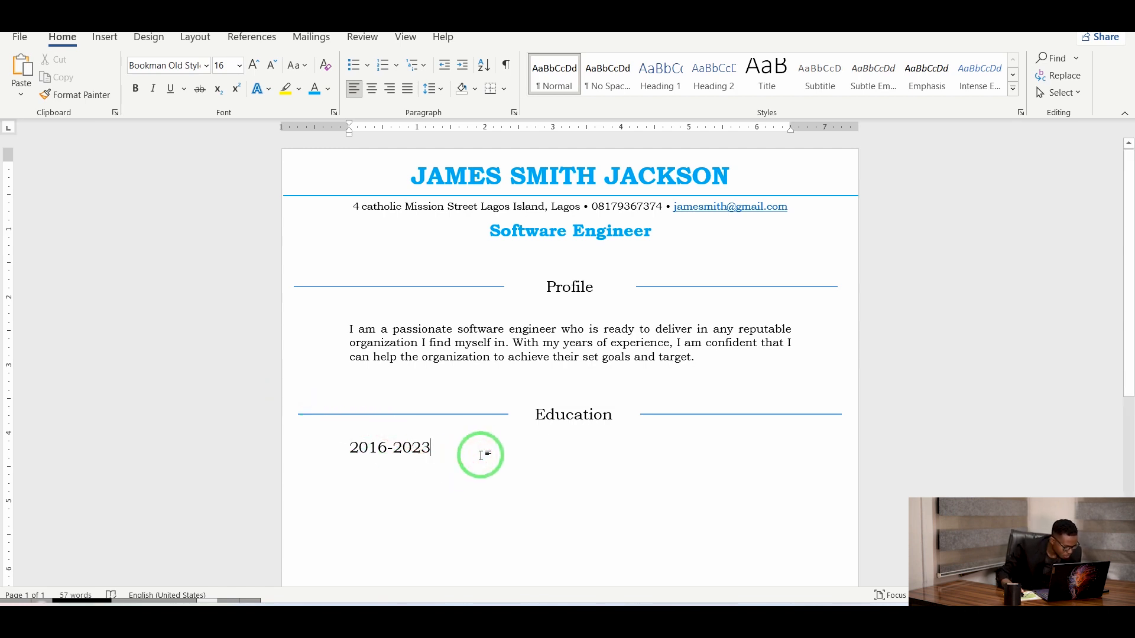
{"action": "type", "text": "              CM"}
{"action": "key", "text": "BackSpace"}
{"action": "key", "text": "BackSpace"}
{"action": "type", "text": "INde"}
{"action": "key", "text": "BackSpace"}
{"action": "key", "text": "BackSpace"}
{"action": "key", "text": "BackSpace"}
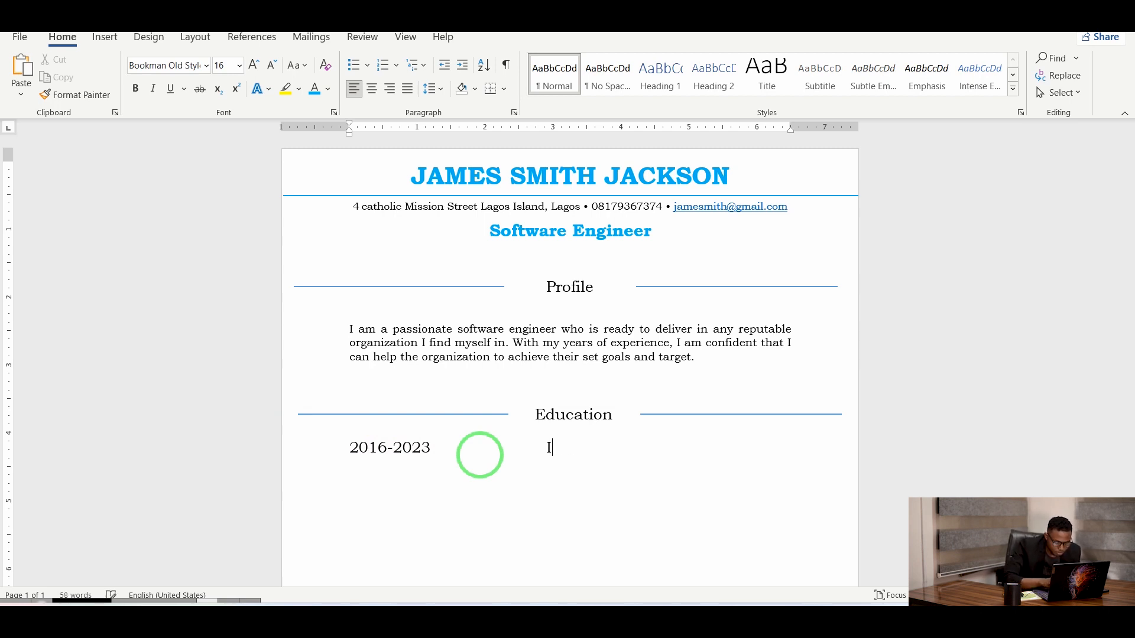
{"action": "type", "text": "ndepth Primary"}
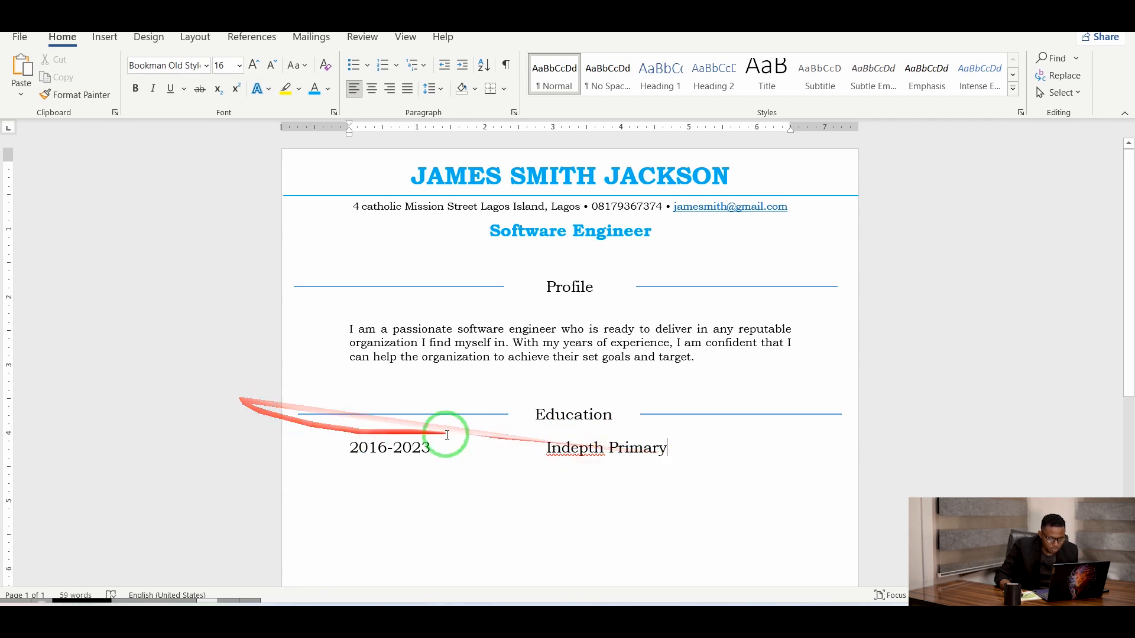
Reduce the 2016-2023 Indepth Primary line to 14 pt and start a new line.
{"action": "left_click_drag", "start_coordinate": [665, 454], "coordinate": [380, 435]}
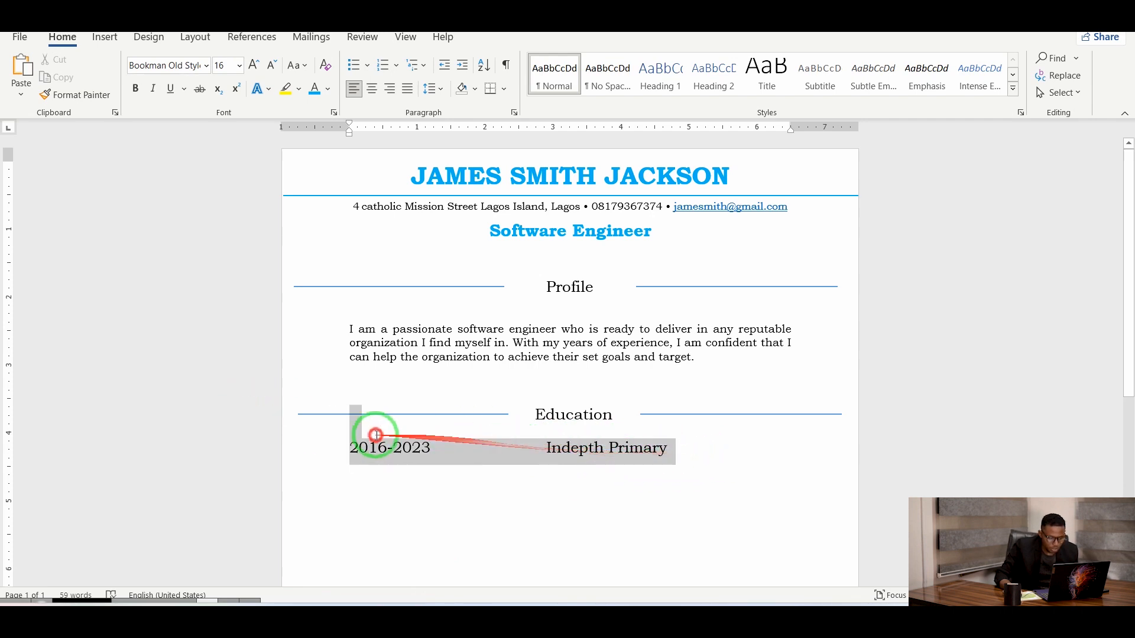
{"action": "left_click", "coordinate": [270, 76]}
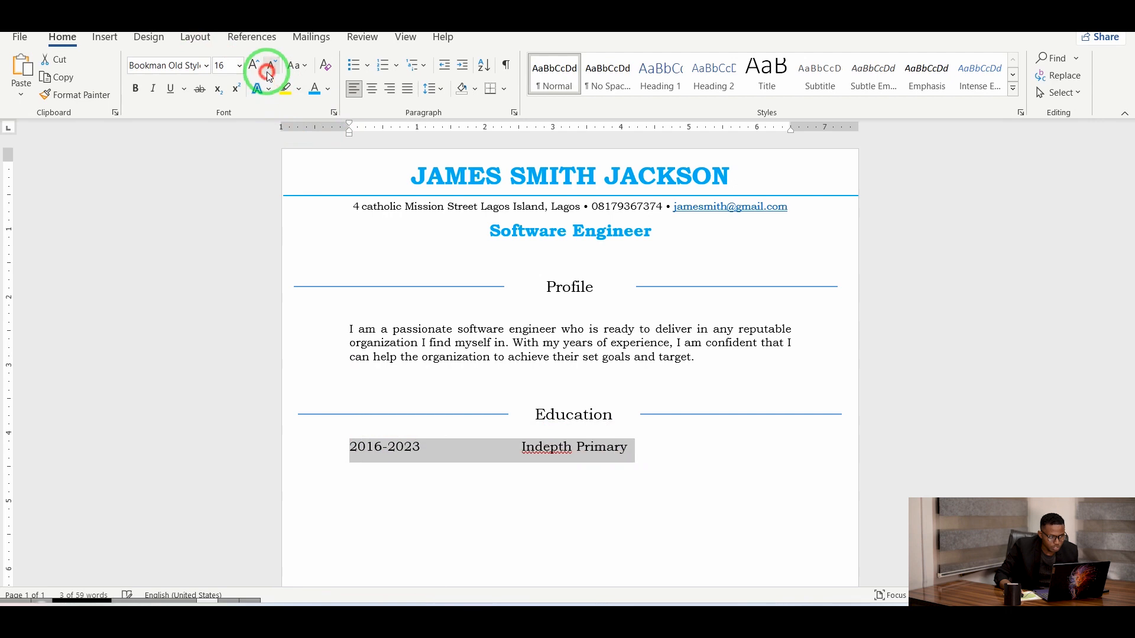
{"action": "left_click", "coordinate": [671, 459]}
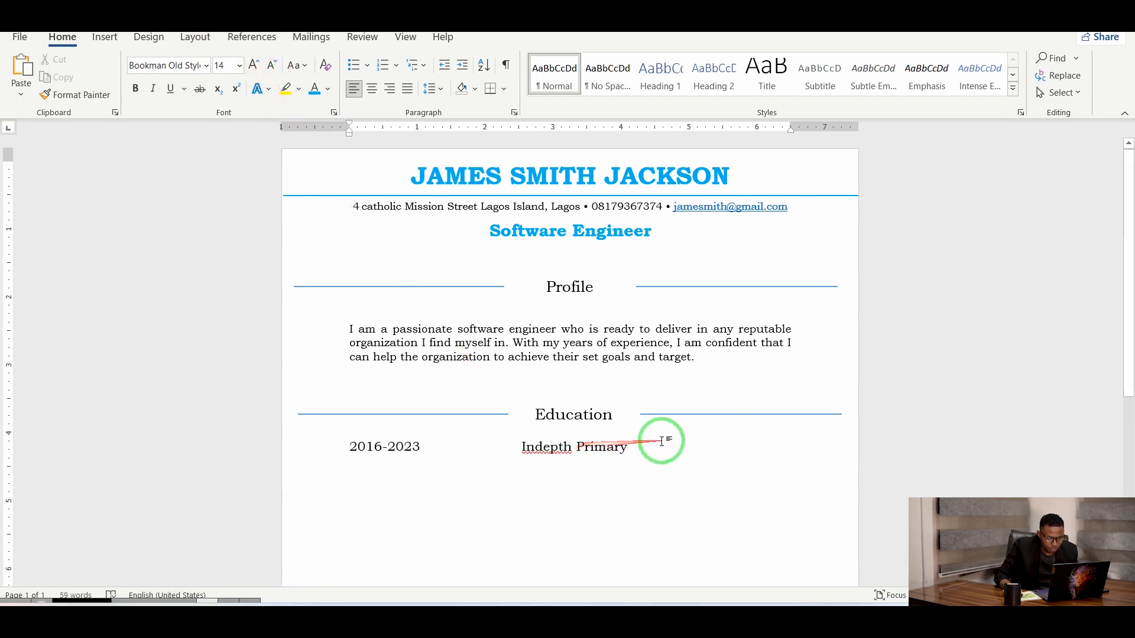
{"action": "key", "text": "Return"}
{"action": "key", "text": "Return"}
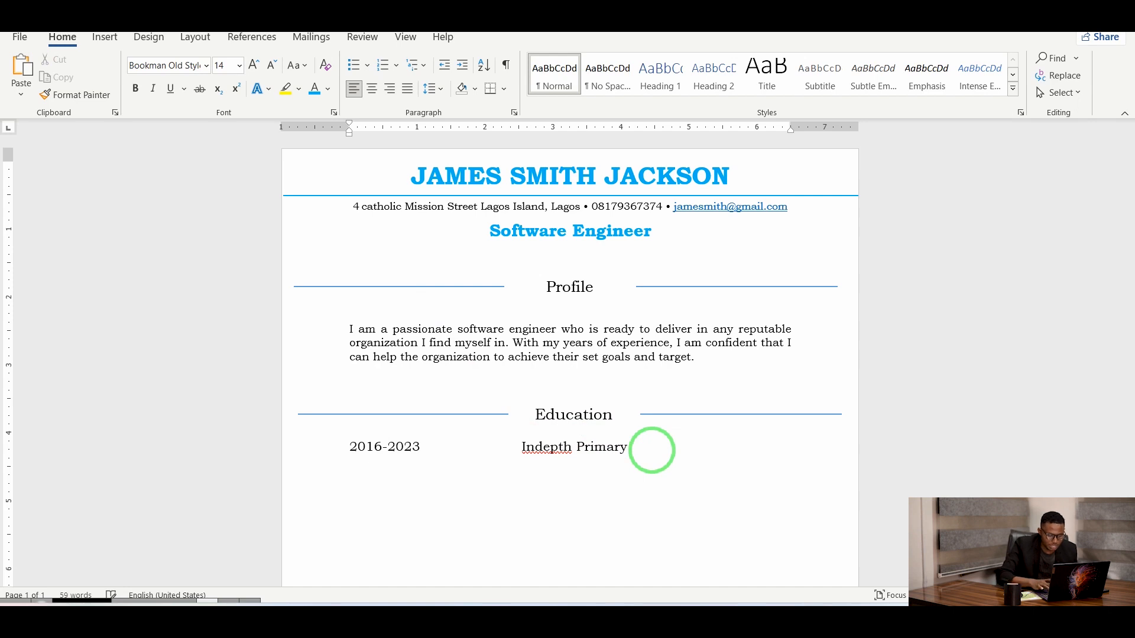
{"action": "type", "text": "2022-"}
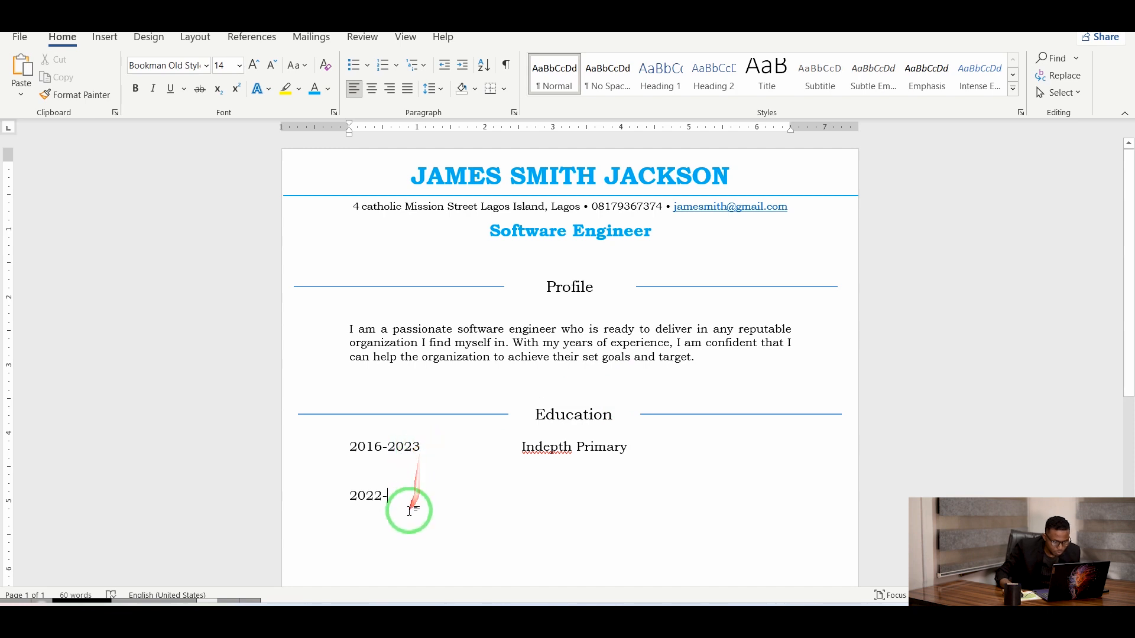
Change the first Education entry's dates from 2016-2023 to 2016-2020.
{"action": "type", "text": "20"}
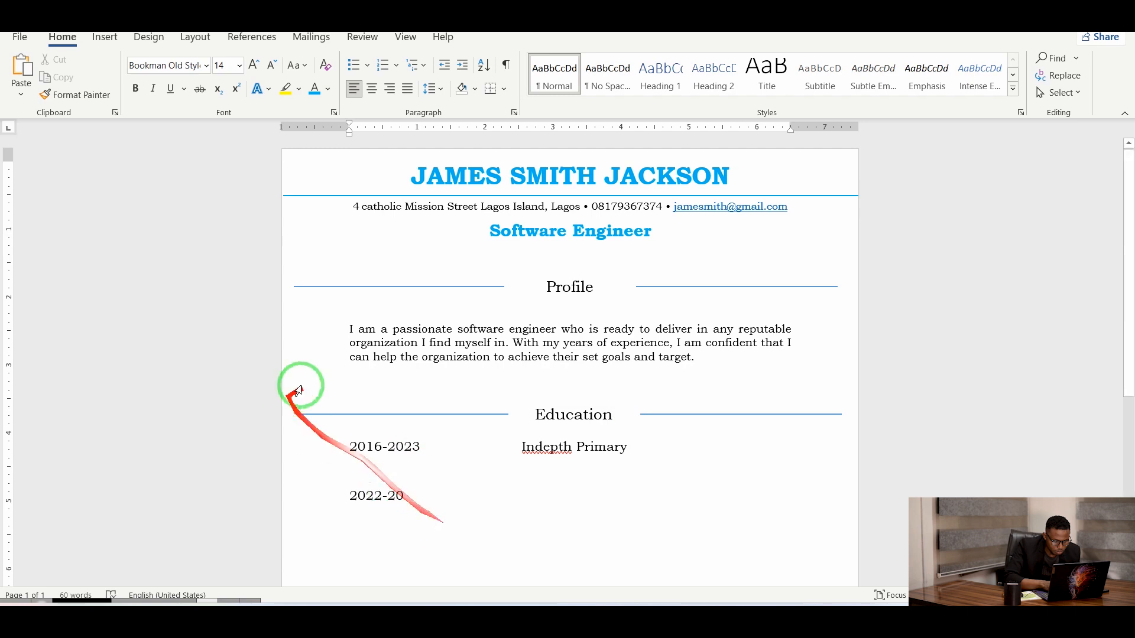
{"action": "left_click", "coordinate": [419, 448]}
{"action": "key", "text": "BackSpace"}
{"action": "key", "text": "BackSpace"}
{"action": "type", "text": "00"}
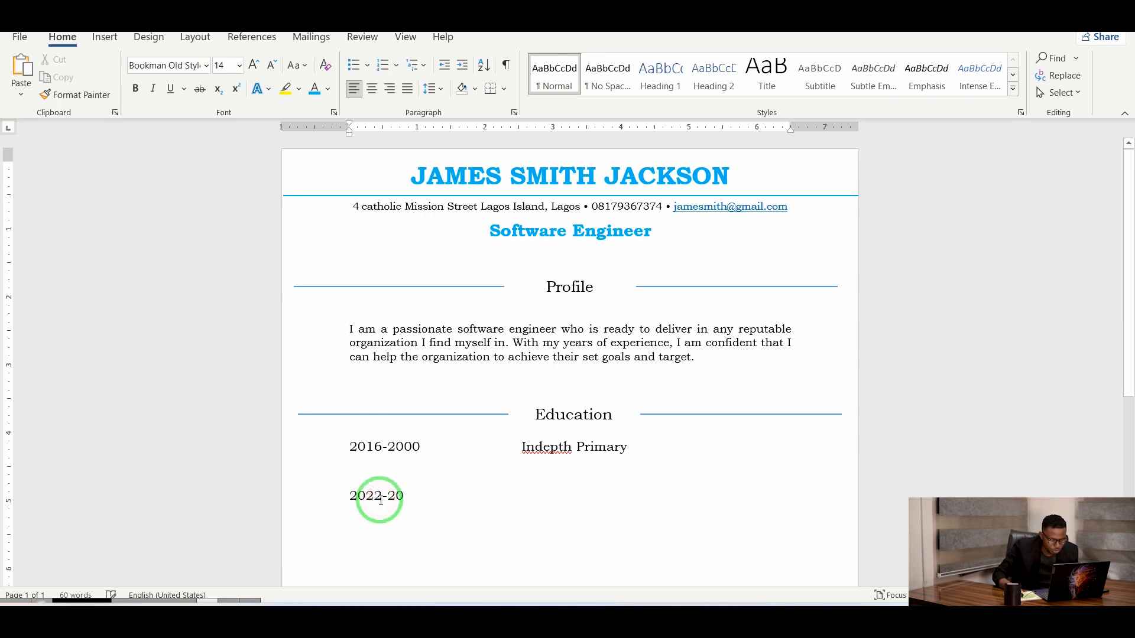
{"action": "key", "text": "BackSpace"}
{"action": "key", "text": "BackSpace"}
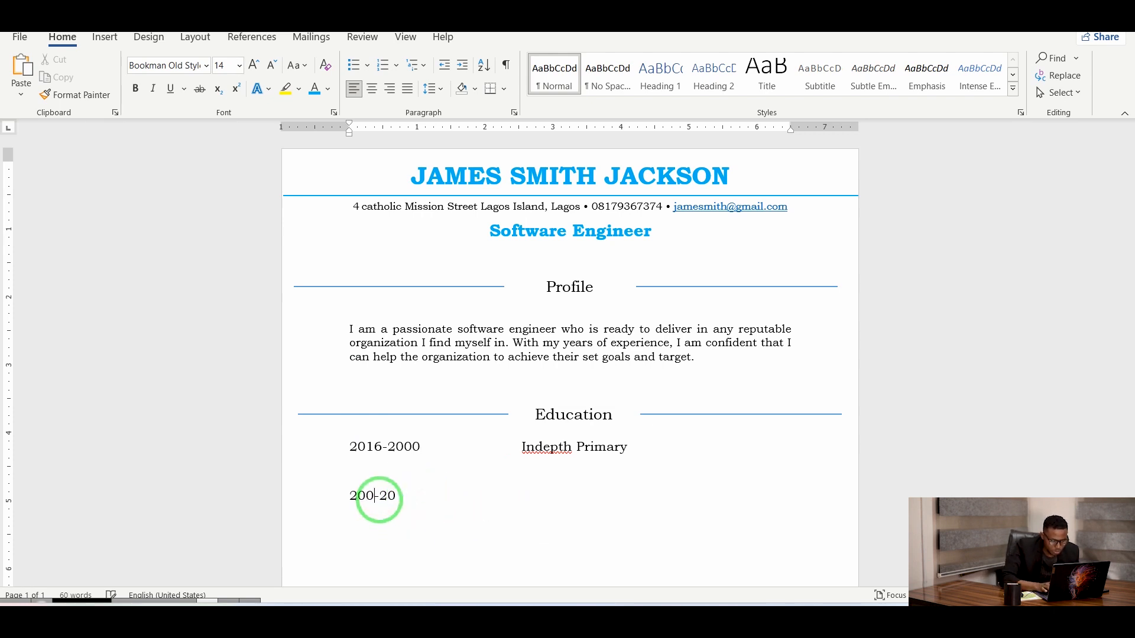
{"action": "left_click", "coordinate": [408, 501]}
{"action": "left_click", "coordinate": [421, 447]}
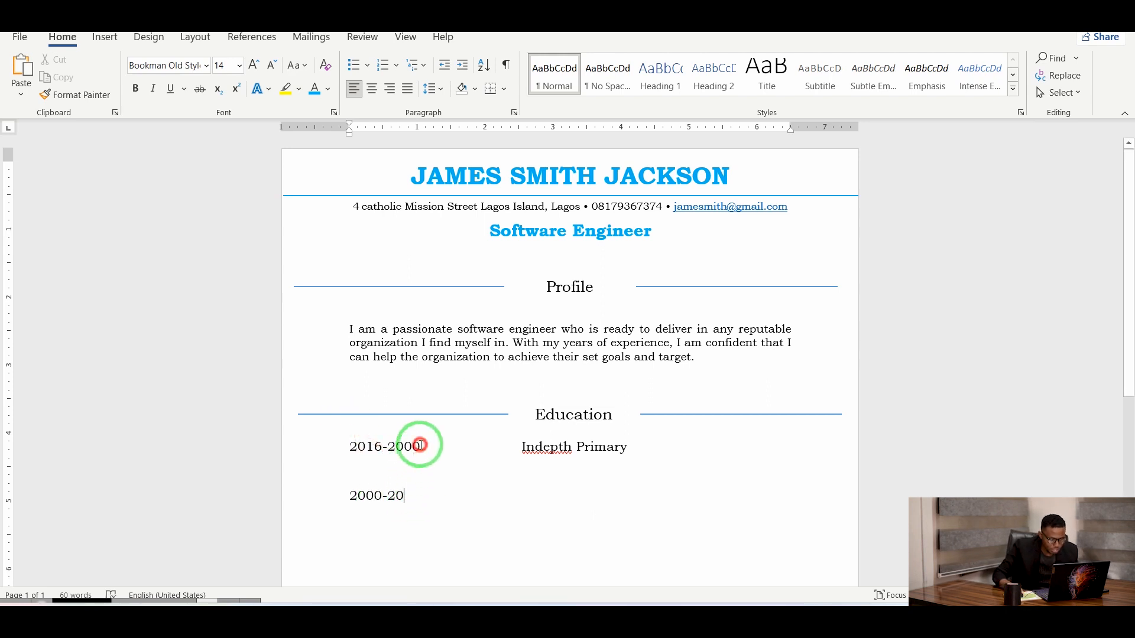
{"action": "key", "text": "BackSpace"}
{"action": "key", "text": "BackSpace"}
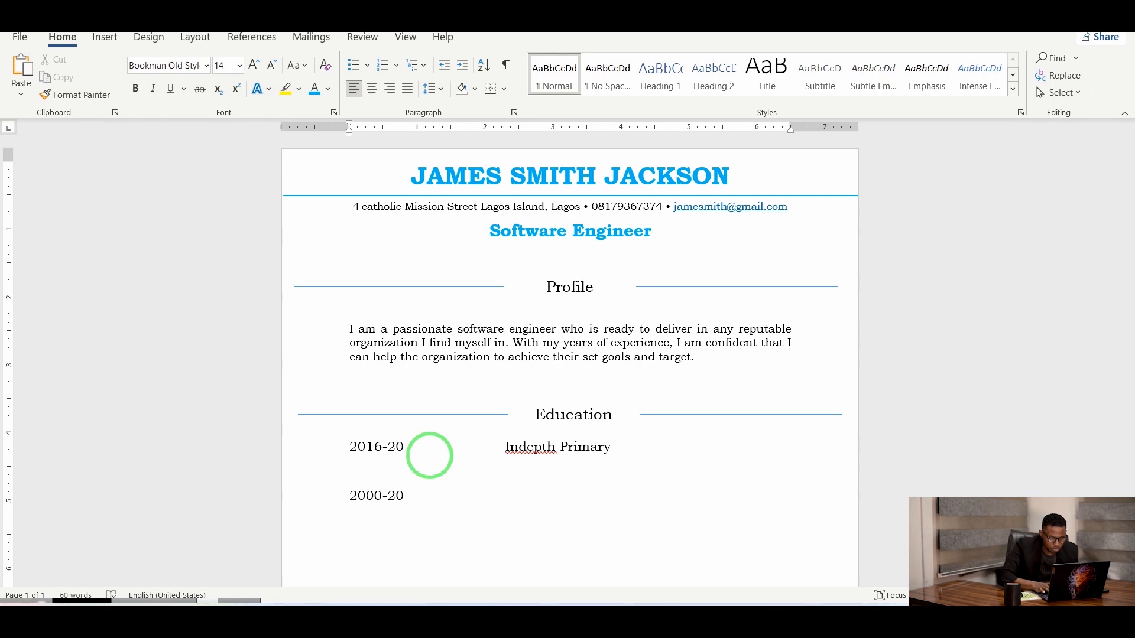
{"action": "type", "text": "20"}
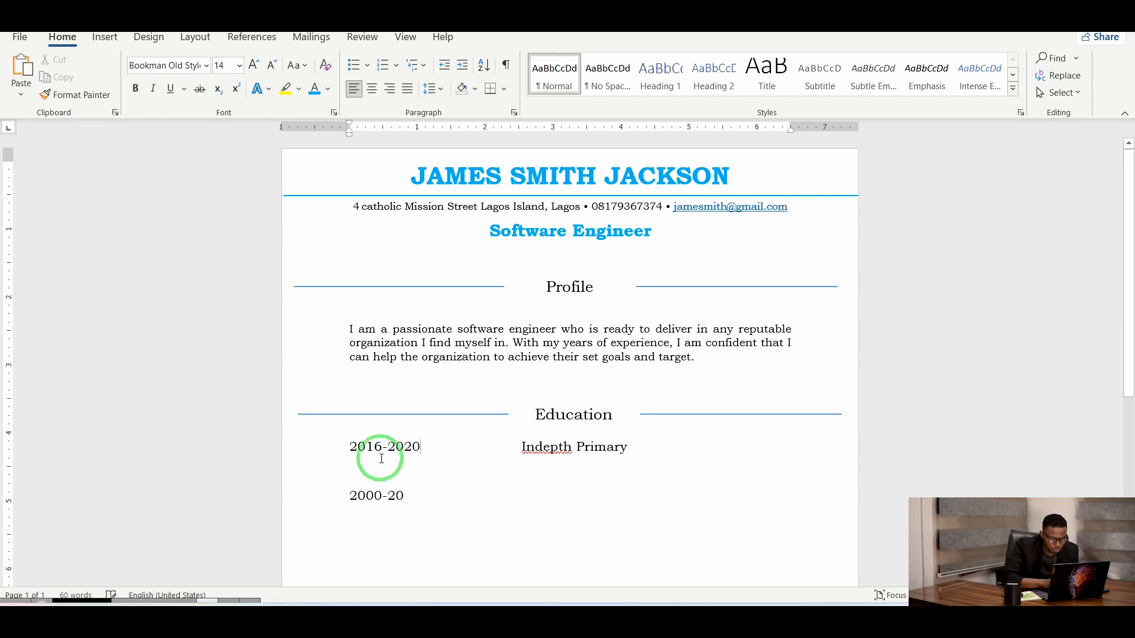
Complete the second entry as 2020-2023 with Keystone College.
{"action": "left_click", "coordinate": [378, 498]}
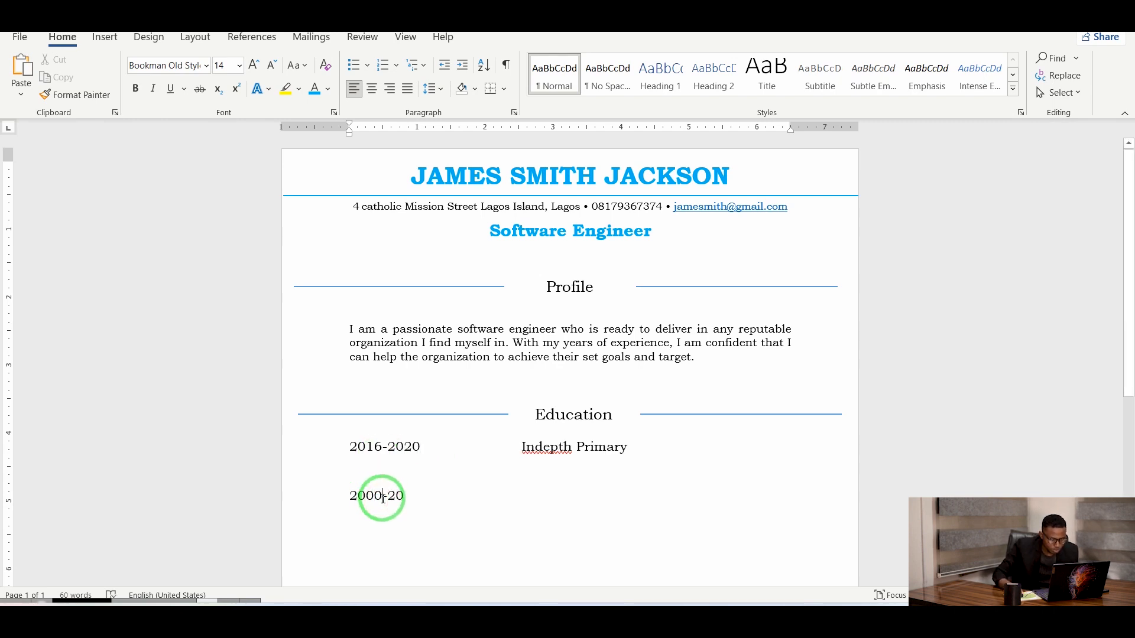
{"action": "key", "text": "BackSpace"}
{"action": "key", "text": "BackSpace"}
{"action": "type", "text": "20"}
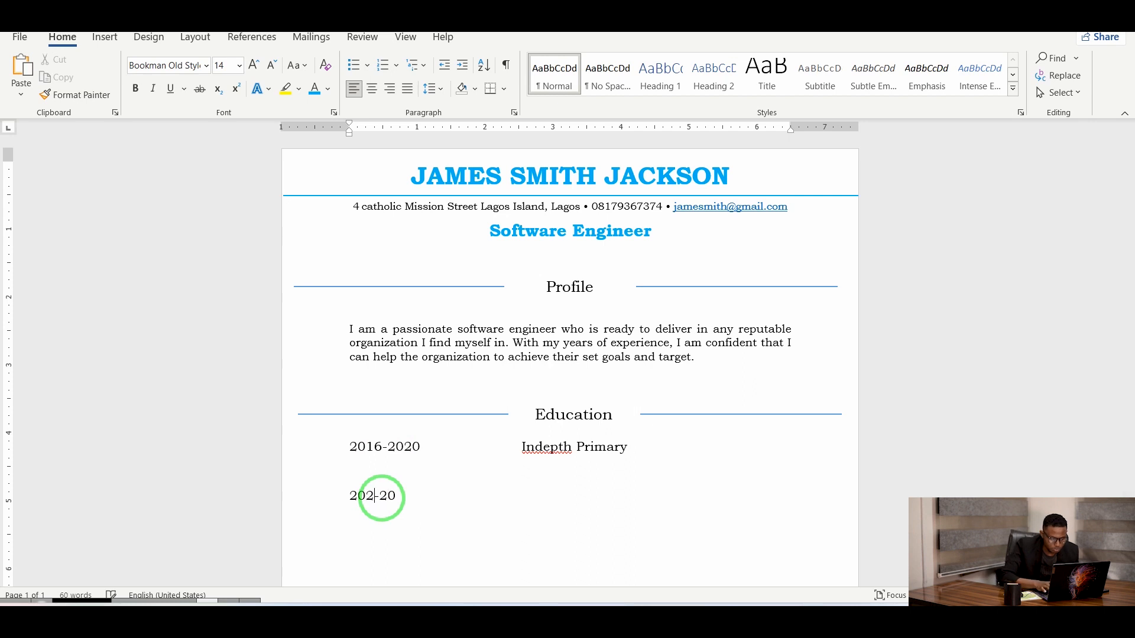
{"action": "left_click", "coordinate": [405, 494]}
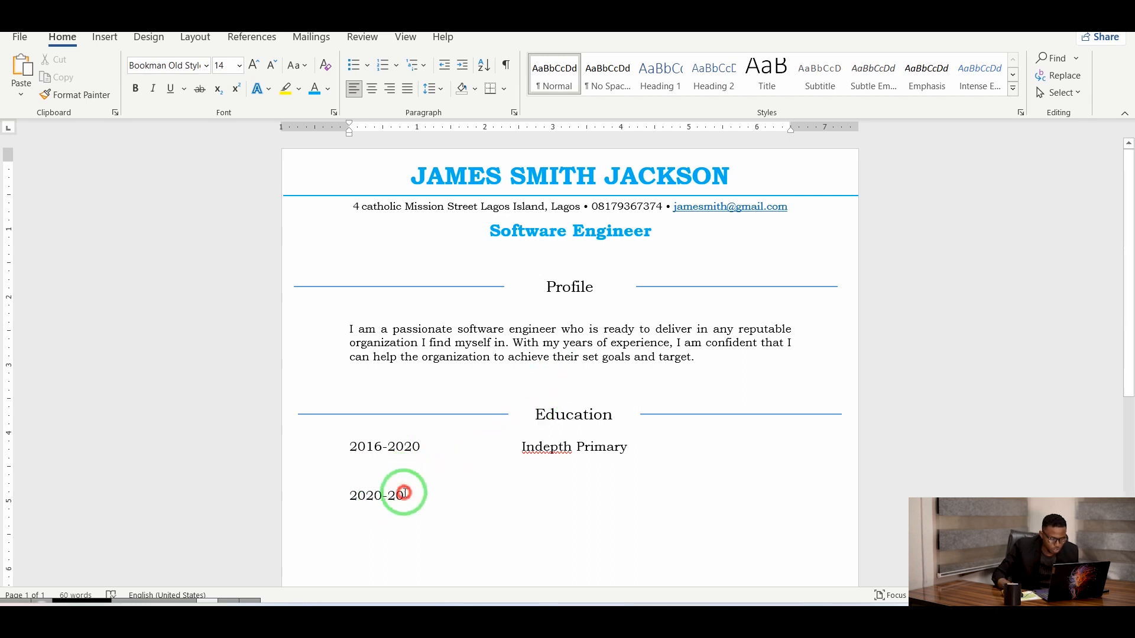
{"action": "type", "text": "23"}
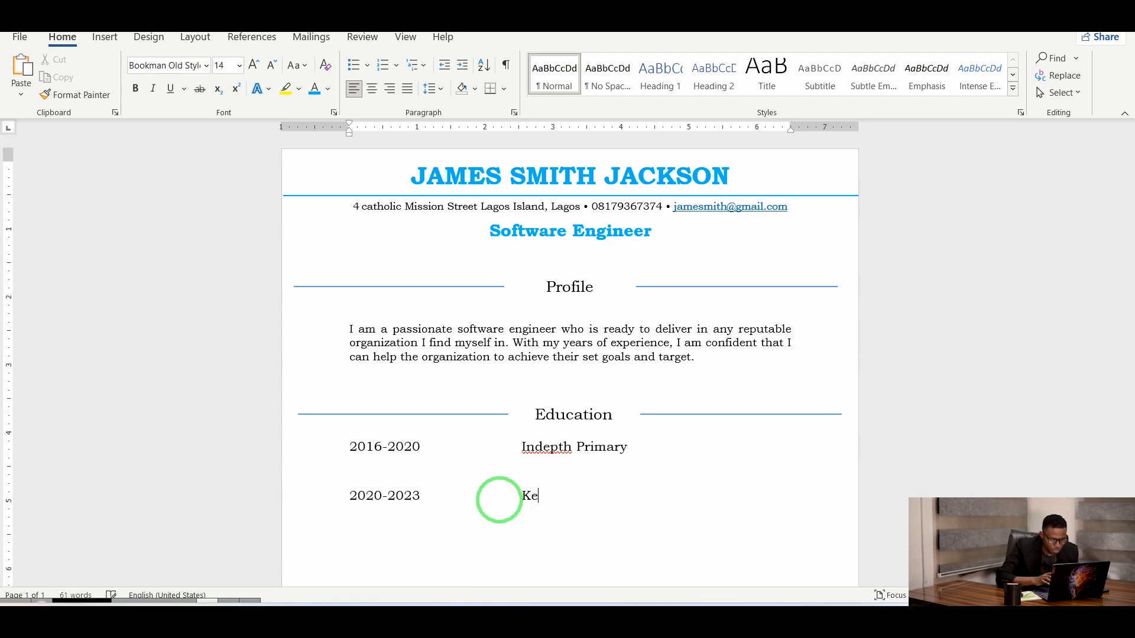
{"action": "type", "text": "Keystone College"}
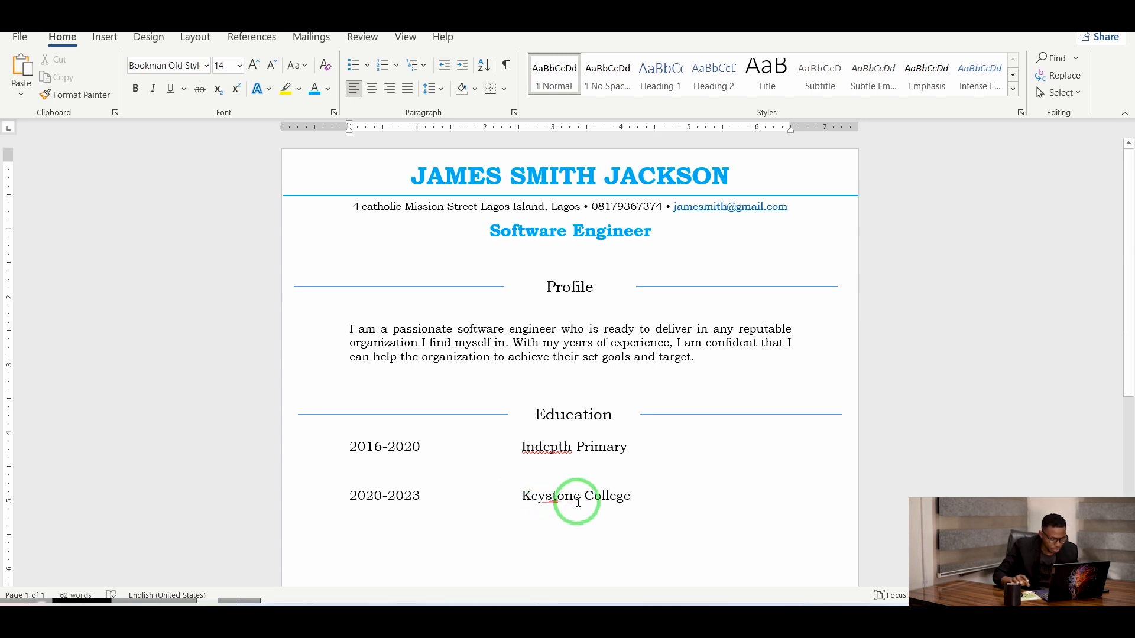
Add a third Education entry: 2023-2024 ICCSERVE Programming School.
{"action": "scroll", "coordinate": [648, 495], "scroll_direction": "down", "scroll_amount": 1}
{"action": "key", "text": "Return"}
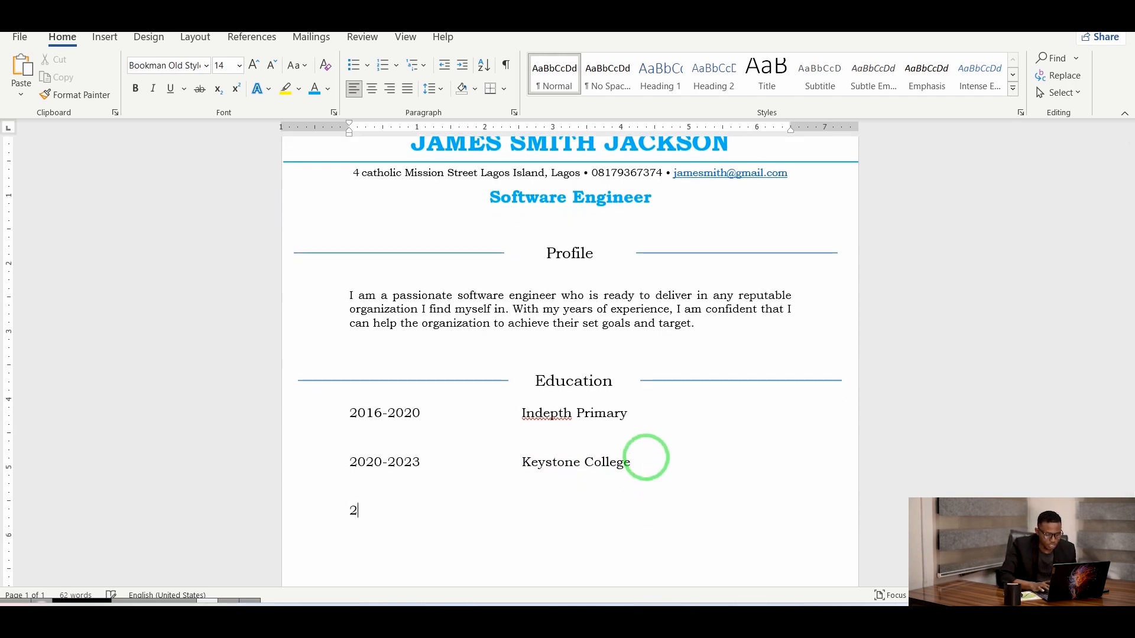
{"action": "type", "text": "2023"}
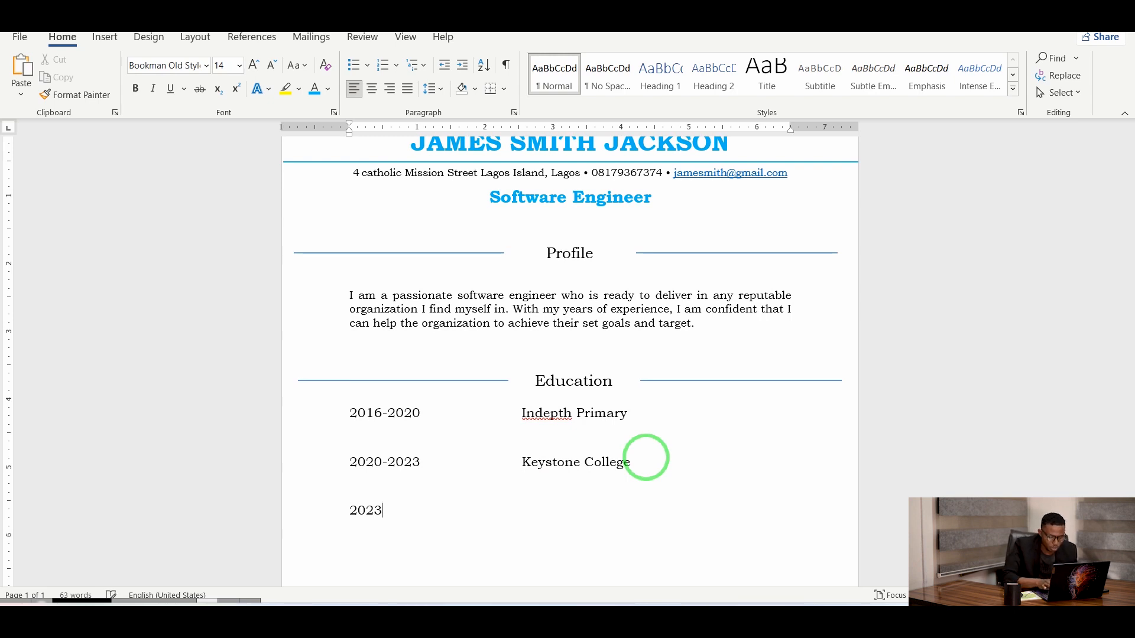
{"action": "type", "text": "-202"}
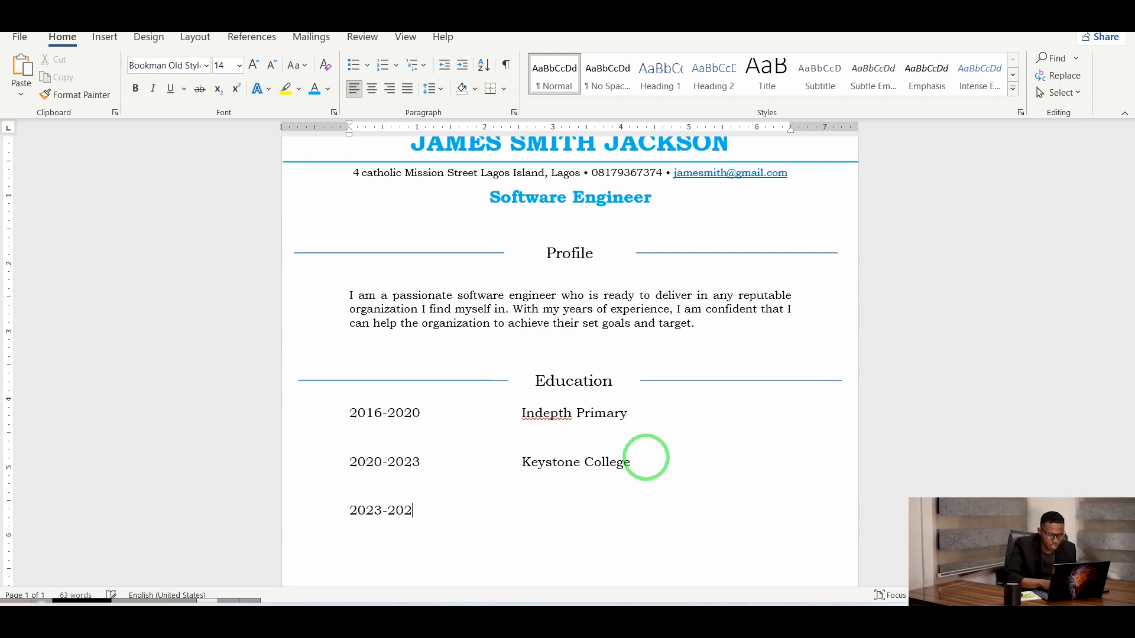
{"action": "type", "text": "4"}
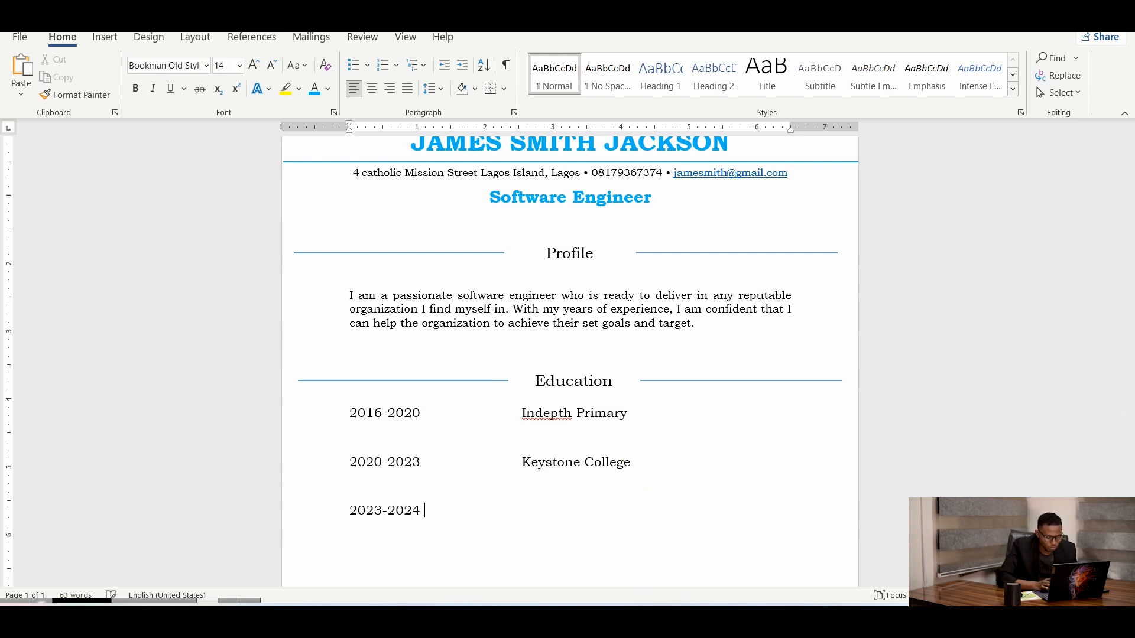
{"action": "key", "text": "Tab"}
{"action": "key", "text": "Tab"}
{"action": "key", "text": "Tab"}
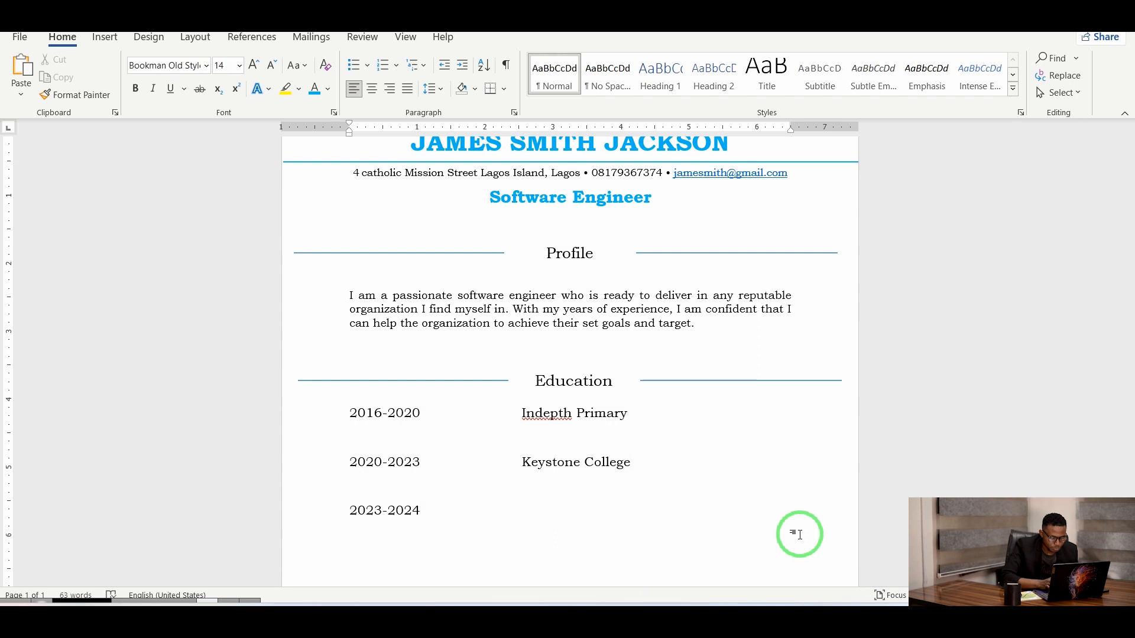
{"action": "type", "text": "n"}
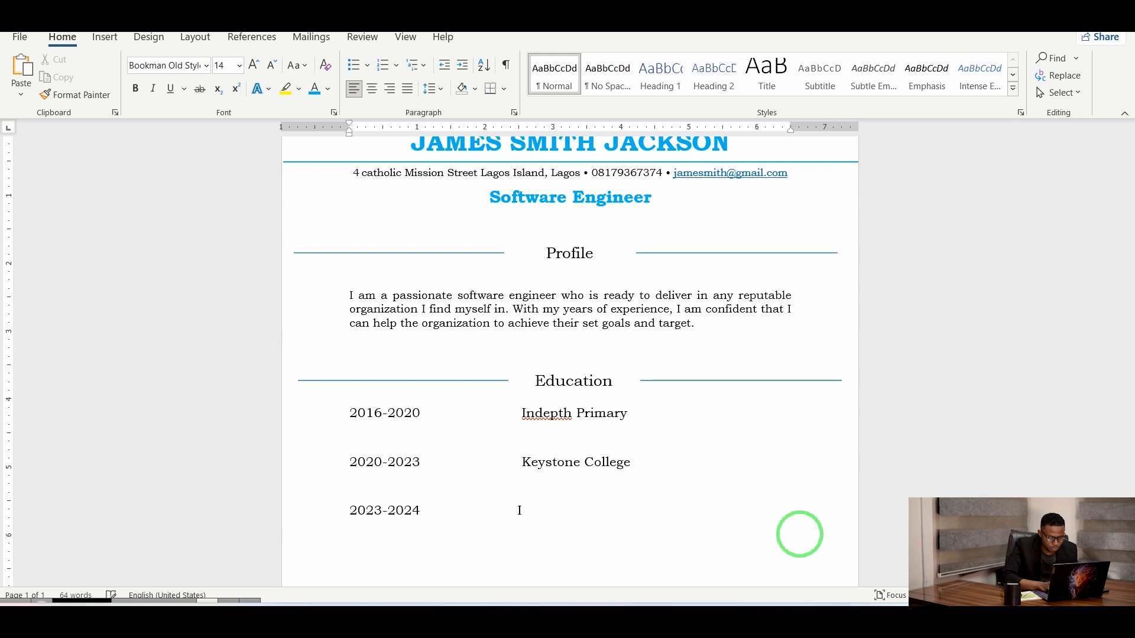
{"action": "type", "text": "CC"}
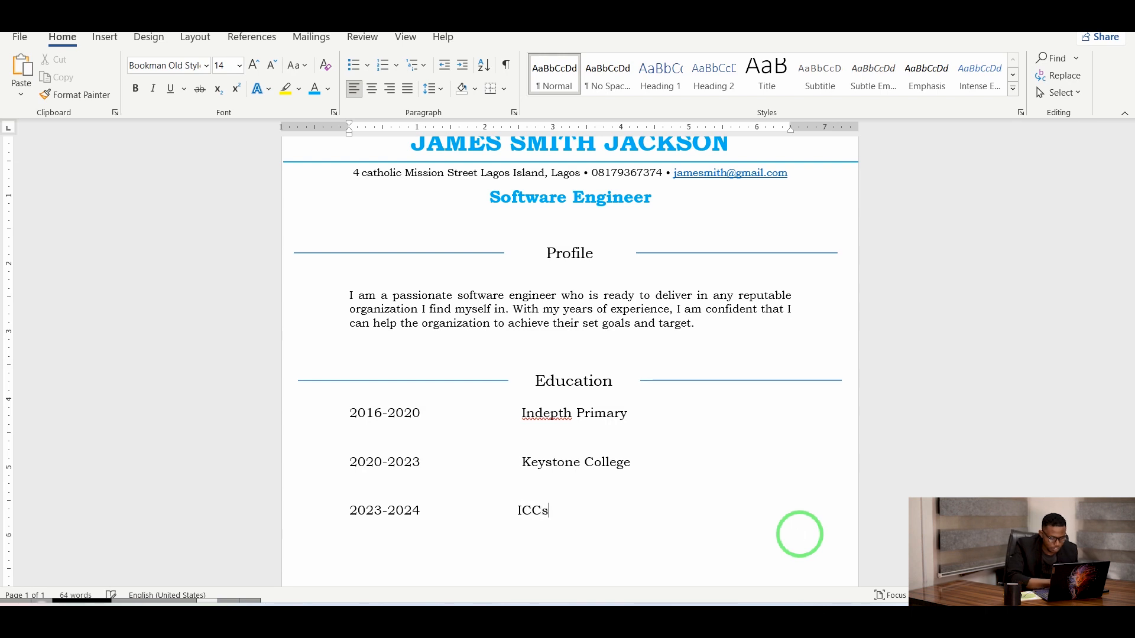
{"action": "key", "text": "Caps_Lock"}
{"action": "type", "text": "SERVE "}
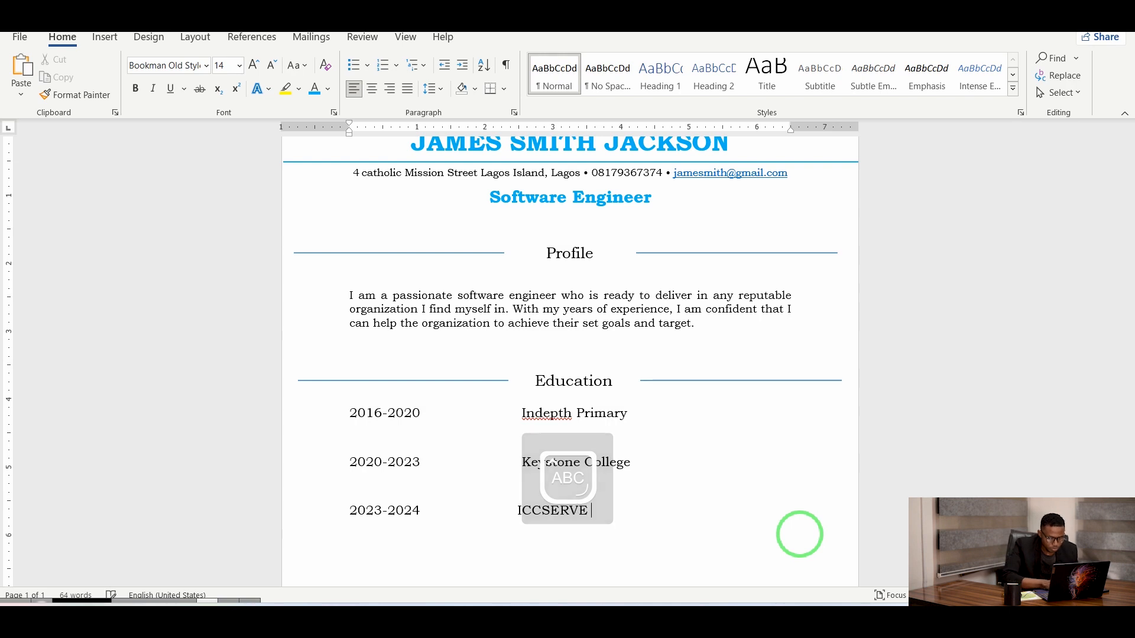
{"action": "type", "text": "pROG"}
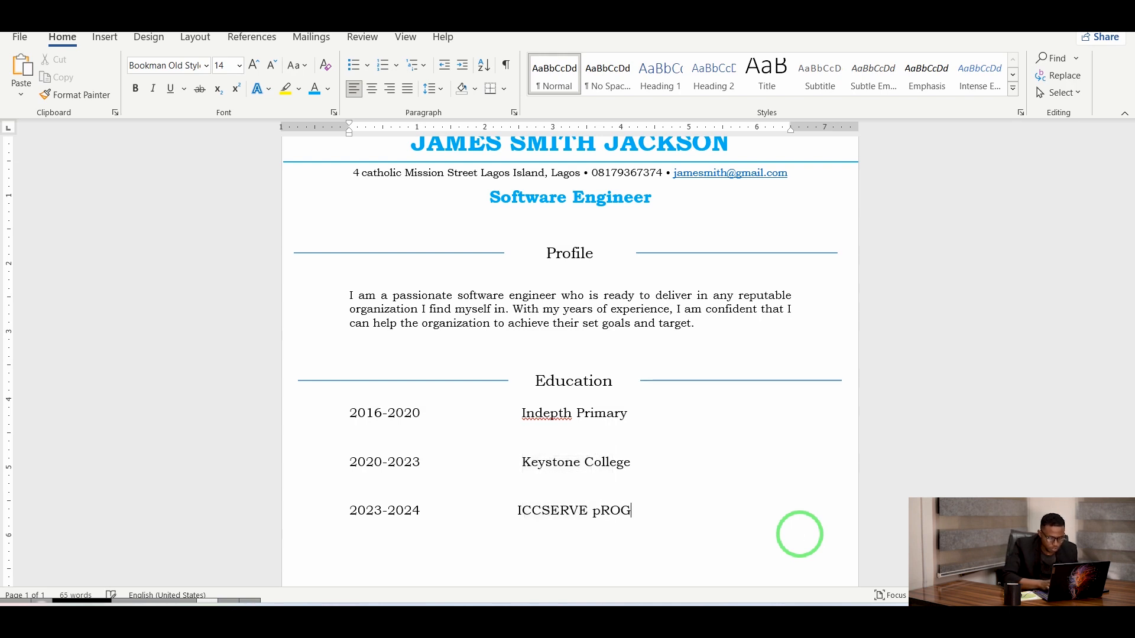
{"action": "type", "text": "RAMM"}
{"action": "key", "text": "BackSpace"}
{"action": "key", "text": "BackSpace"}
{"action": "key", "text": "BackSpace"}
{"action": "key", "text": "BackSpace"}
{"action": "key", "text": "BackSpace"}
{"action": "key", "text": "BackSpace"}
{"action": "key", "text": "BackSpace"}
{"action": "key", "text": "Caps_Lock"}
{"action": "type", "text": "rogrammim"}
{"action": "key", "text": "BackSpace"}
{"action": "key", "text": "BackSpace"}
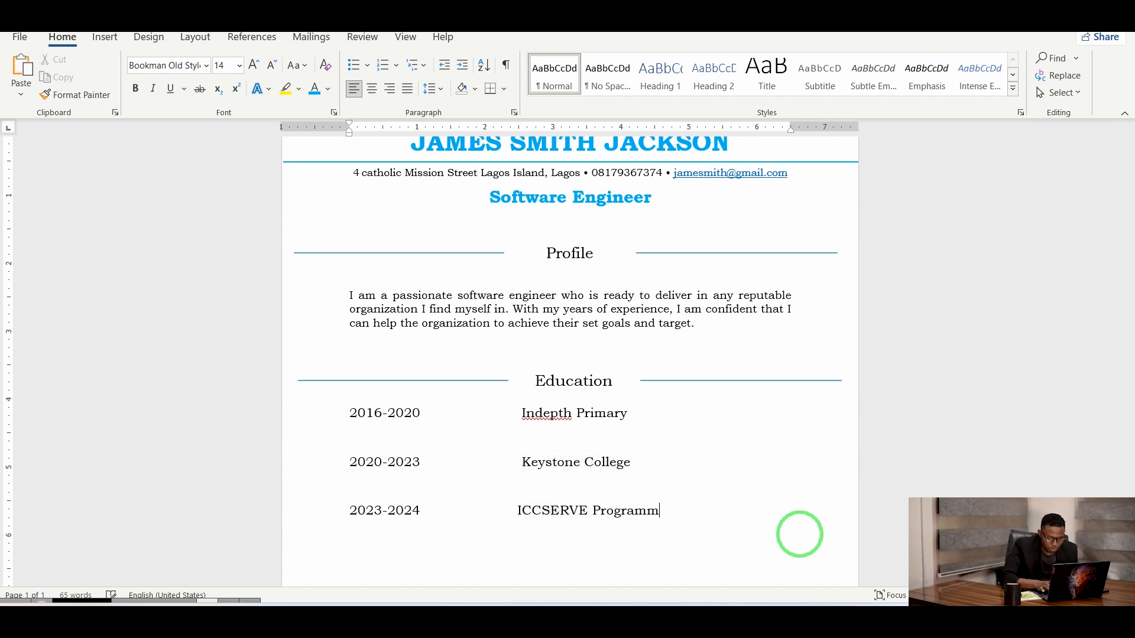
{"action": "type", "text": "ing SC"}
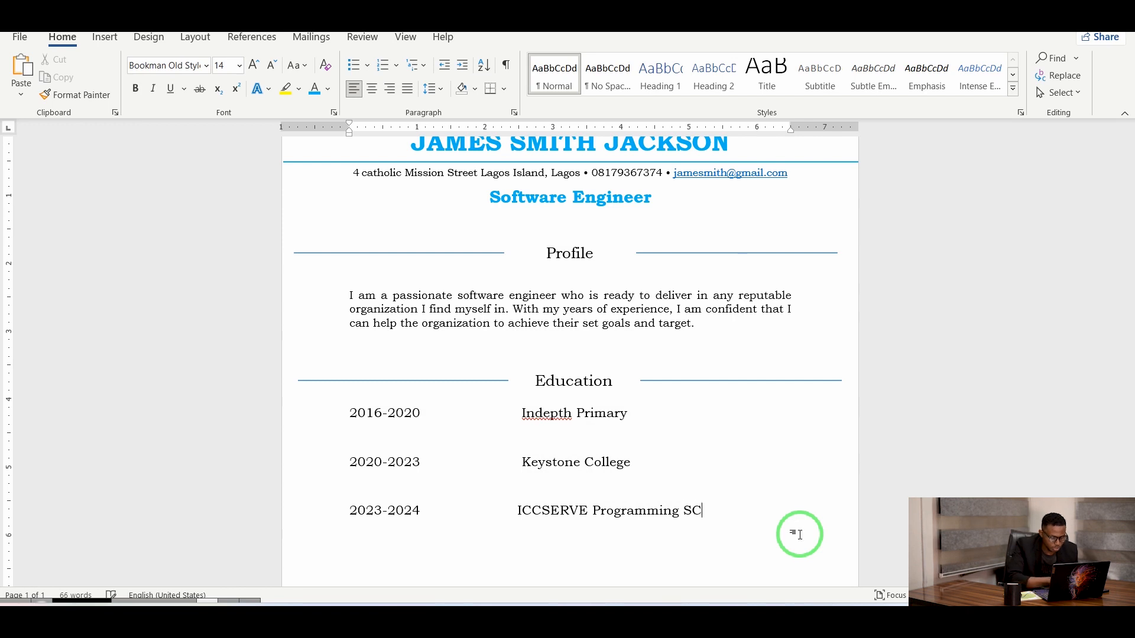
{"action": "type", "text": "chool"}
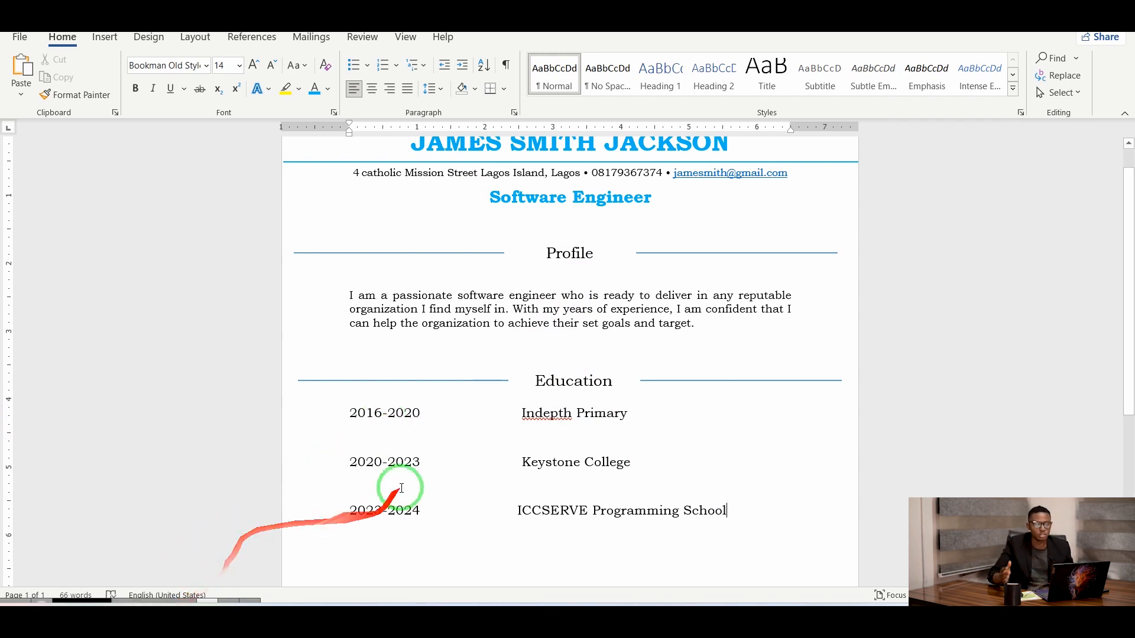
Start a new empty line after the ICCSERVE Programming School entry.
{"action": "left_click", "coordinate": [352, 515]}
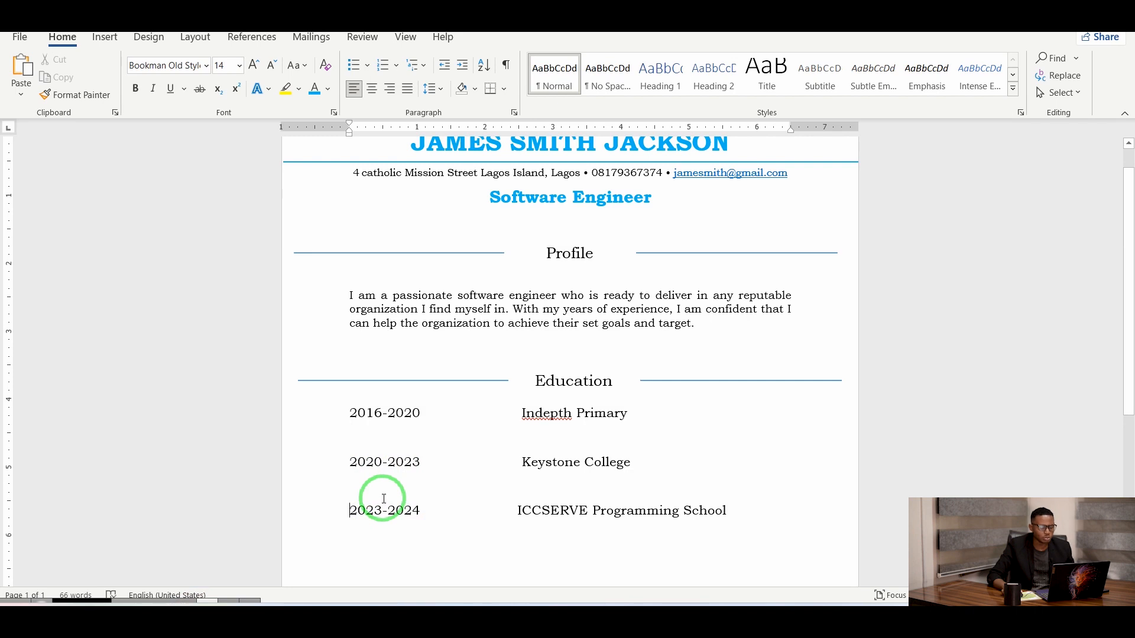
{"action": "scroll", "coordinate": [591, 456], "scroll_direction": "down", "scroll_amount": 3}
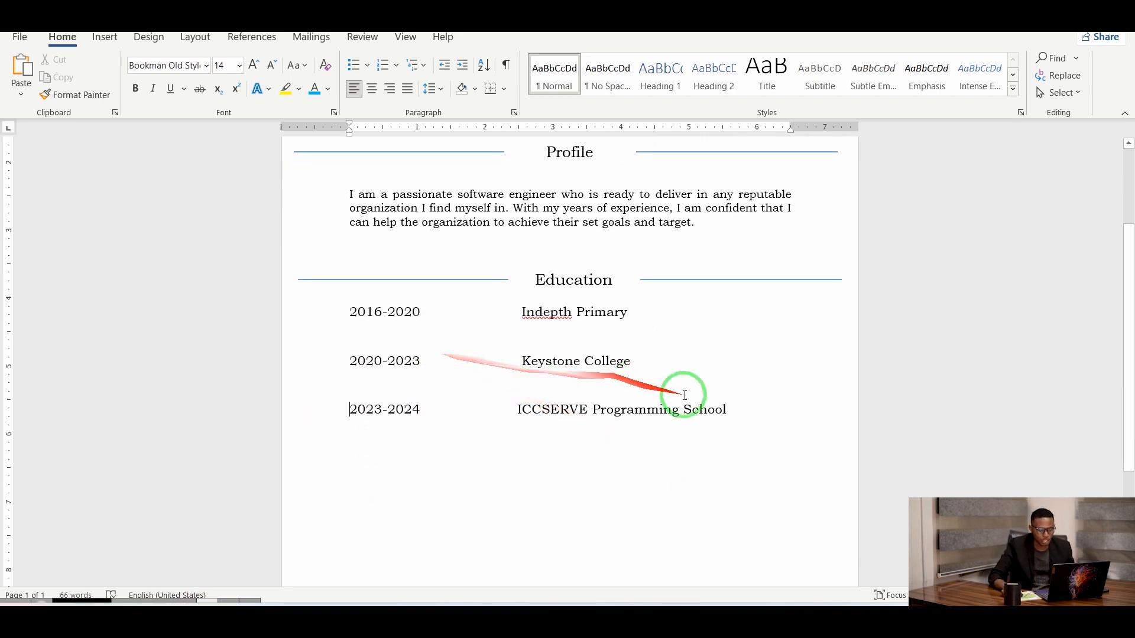
{"action": "left_click", "coordinate": [751, 414]}
{"action": "key", "text": "Return"}
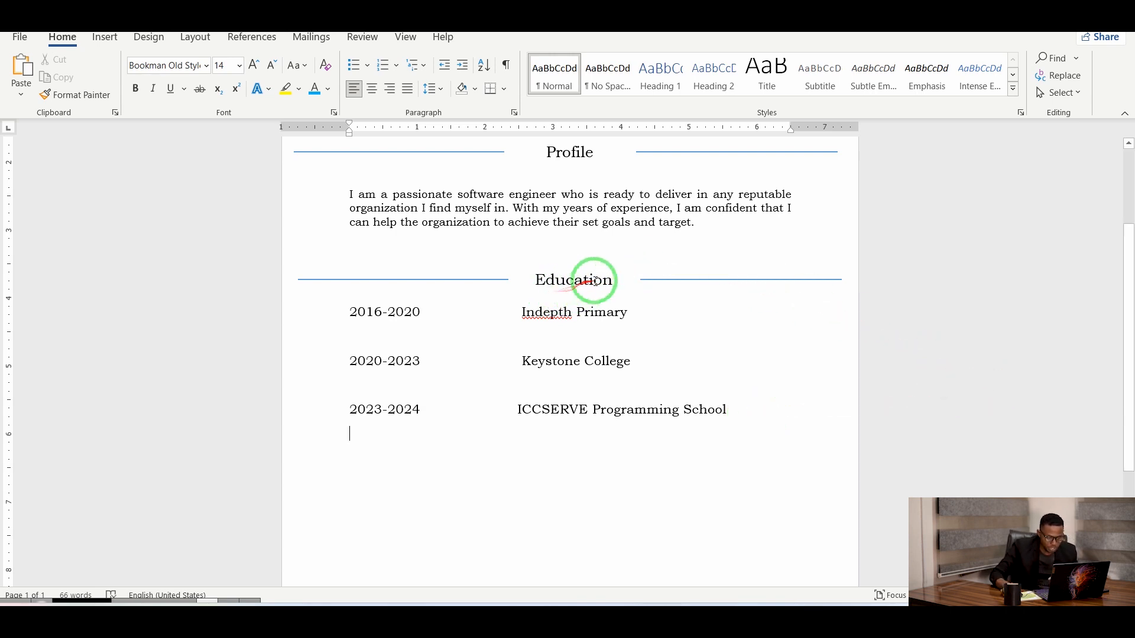
Paste a copy of the line-flanked Education heading below the entries, align it, and retitle it 'Skill Set'.
{"action": "left_click", "coordinate": [669, 280]}
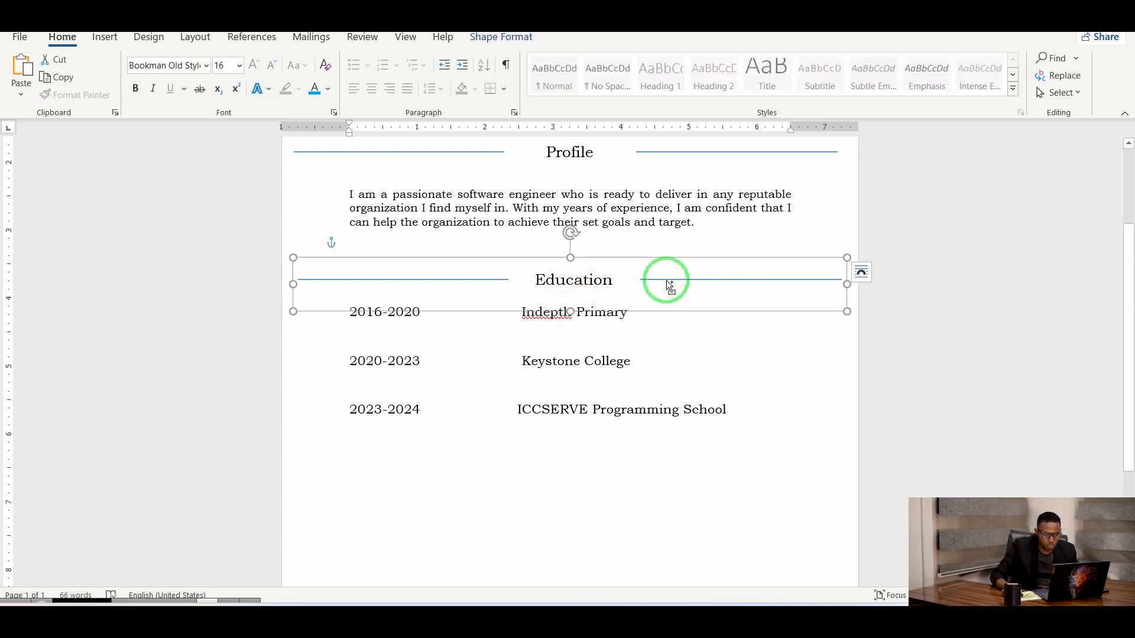
{"action": "left_click", "coordinate": [370, 485]}
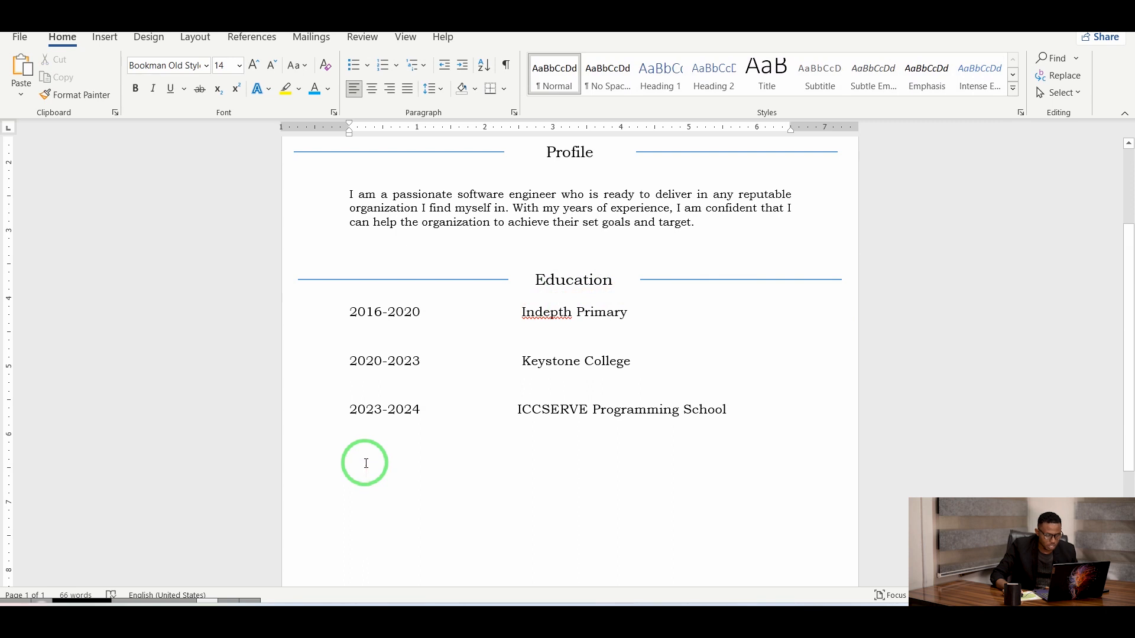
{"action": "right_click", "coordinate": [359, 444]}
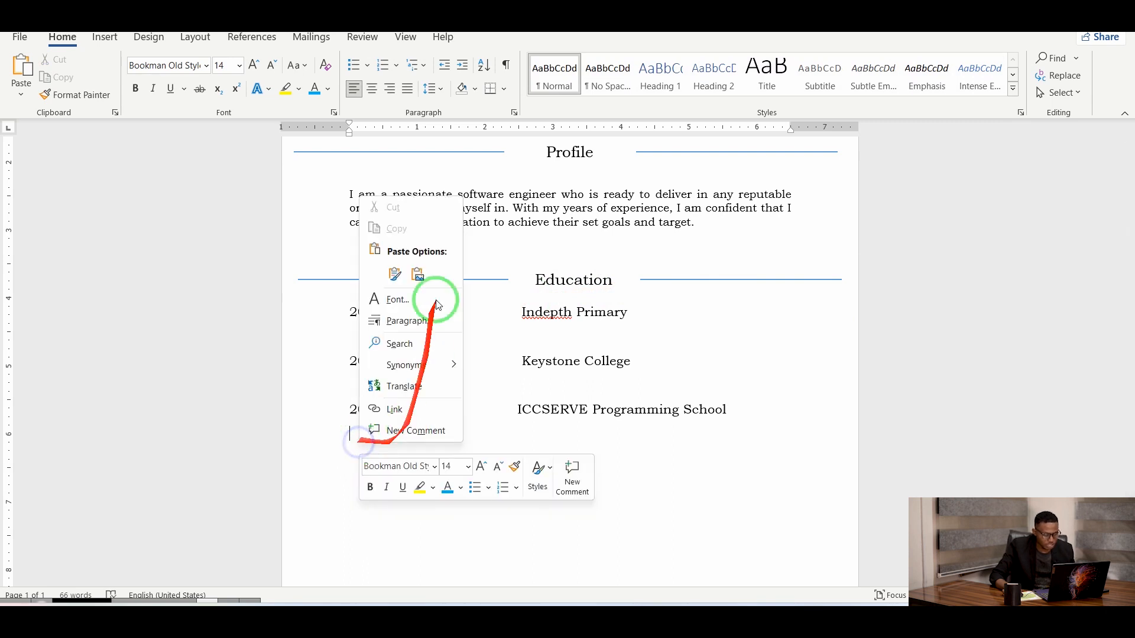
{"action": "left_click", "coordinate": [395, 274]}
{"action": "left_click_drag", "start_coordinate": [499, 480], "coordinate": [442, 496]}
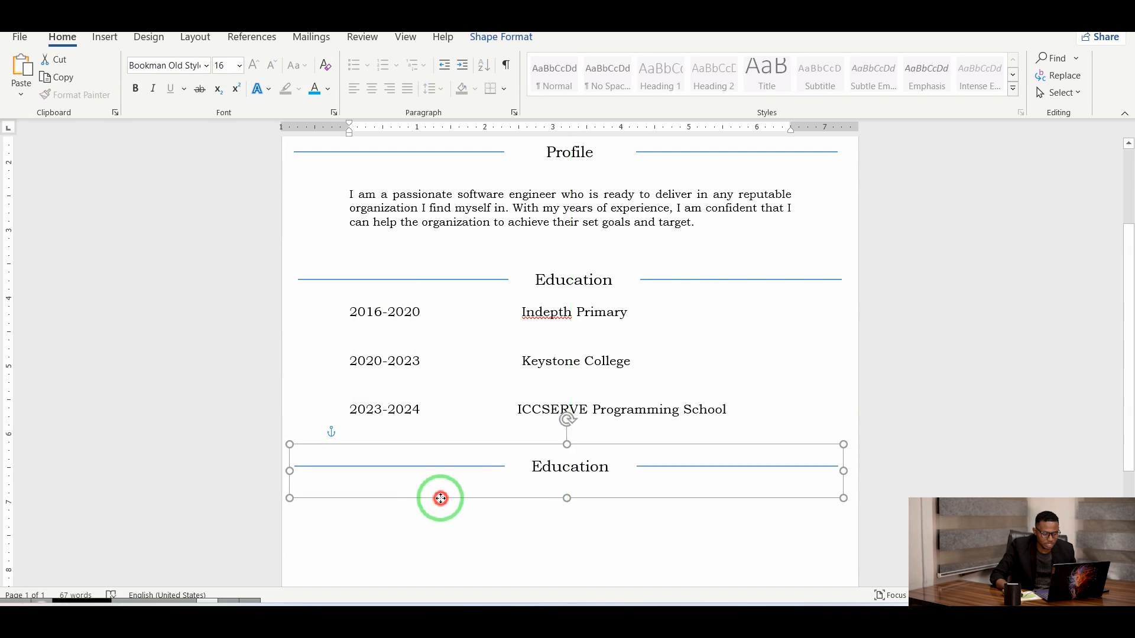
{"action": "left_click", "coordinate": [609, 468]}
{"action": "key", "text": "BackSpace"}
{"action": "key", "text": "BackSpace"}
{"action": "key", "text": "BackSpace"}
{"action": "key", "text": "BackSpace"}
{"action": "key", "text": "BackSpace"}
{"action": "key", "text": "BackSpace"}
{"action": "key", "text": "BackSpace"}
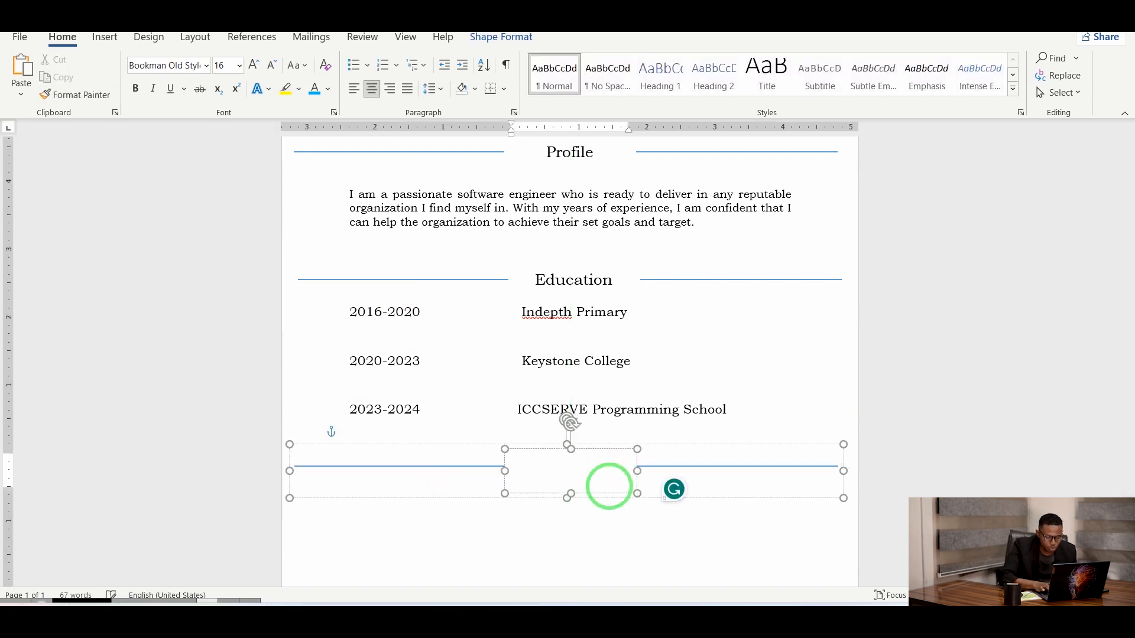
{"action": "type", "text": "W"}
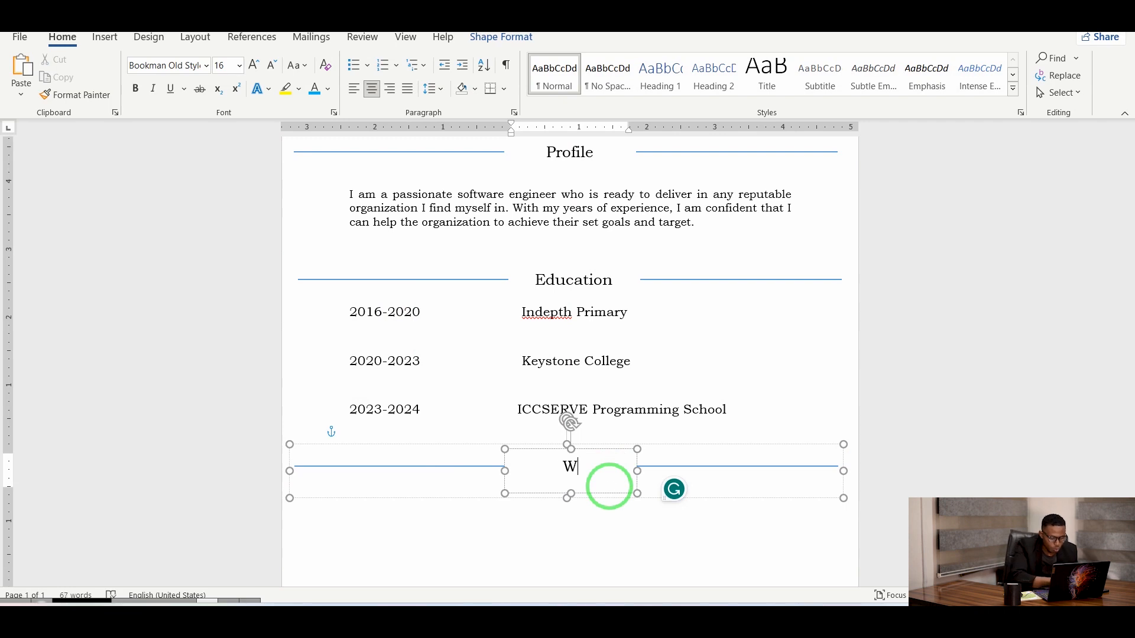
{"action": "type", "text": "or"}
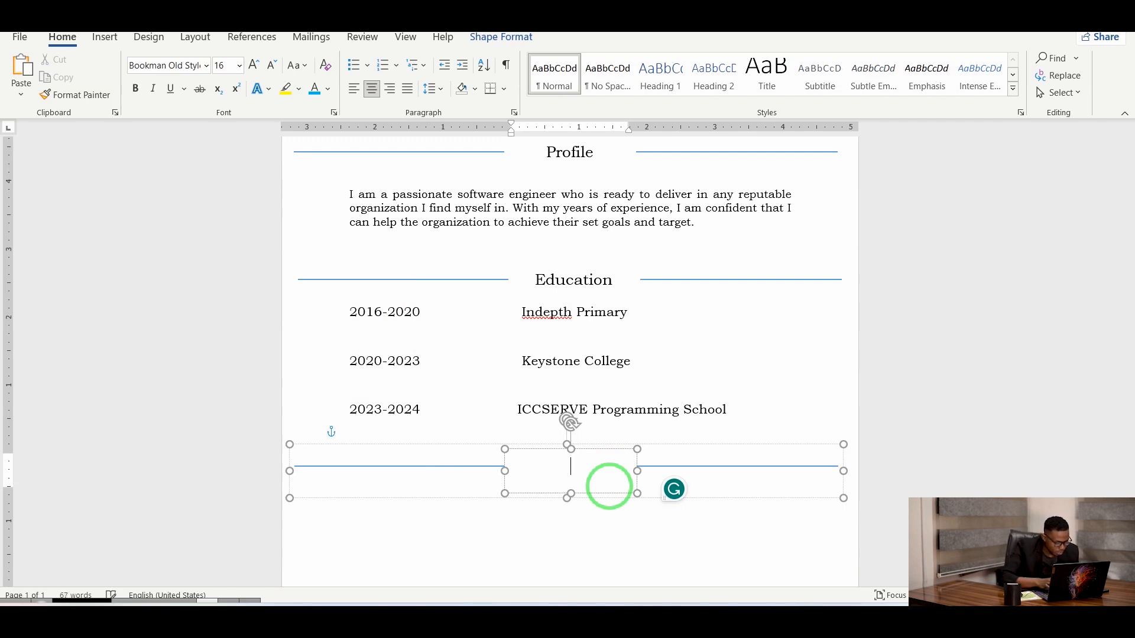
{"action": "type", "text": "Skill"}
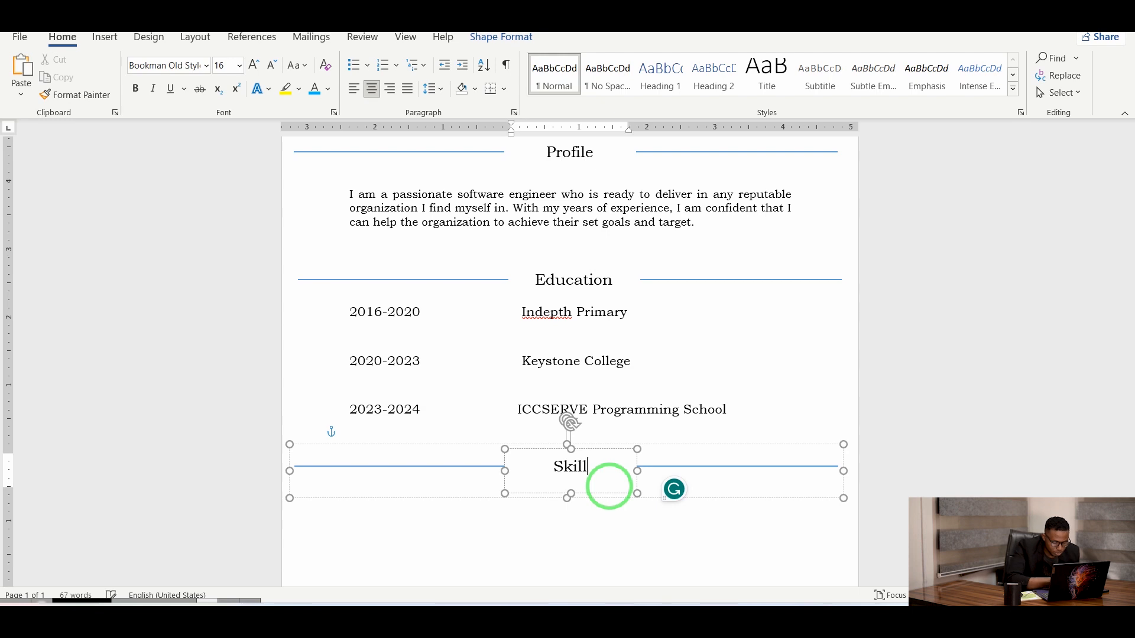
{"action": "type", "text": " Set"}
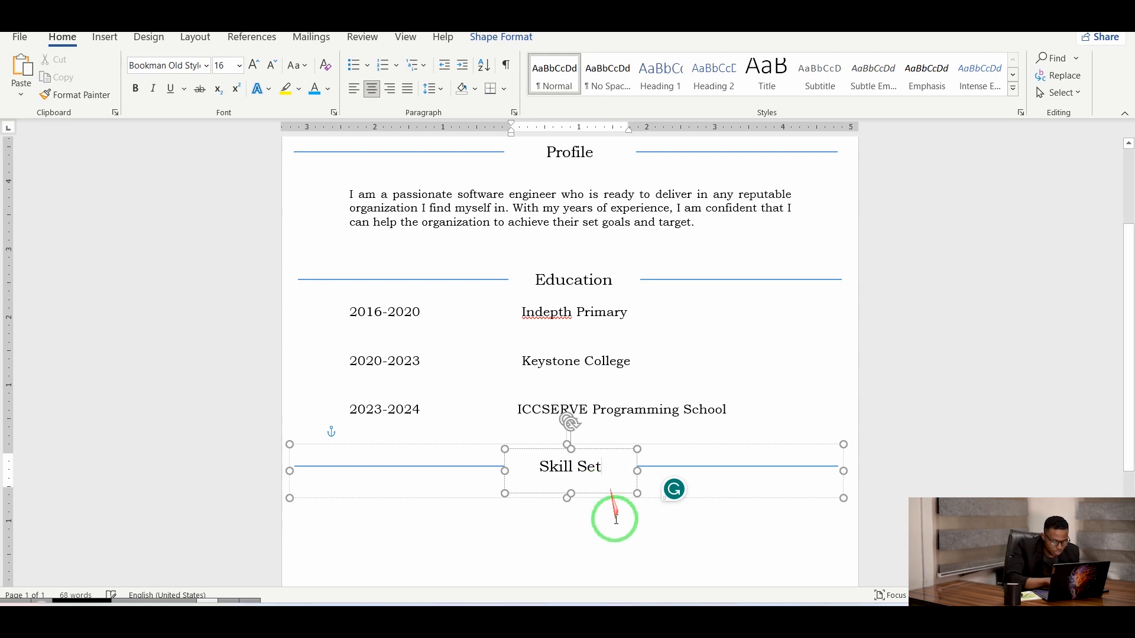
{"action": "left_click", "coordinate": [361, 509]}
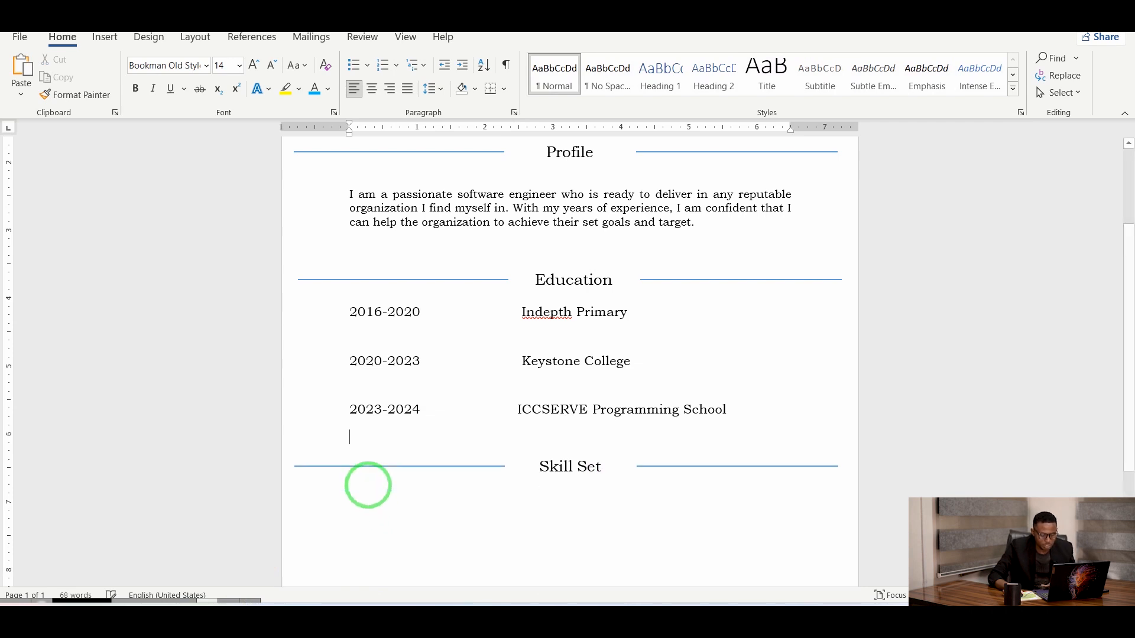
Under Skill Set, add an arrow-bulleted list: Microsoft word, Powerpoint, Excel, Web design.
{"action": "left_click", "coordinate": [376, 502]}
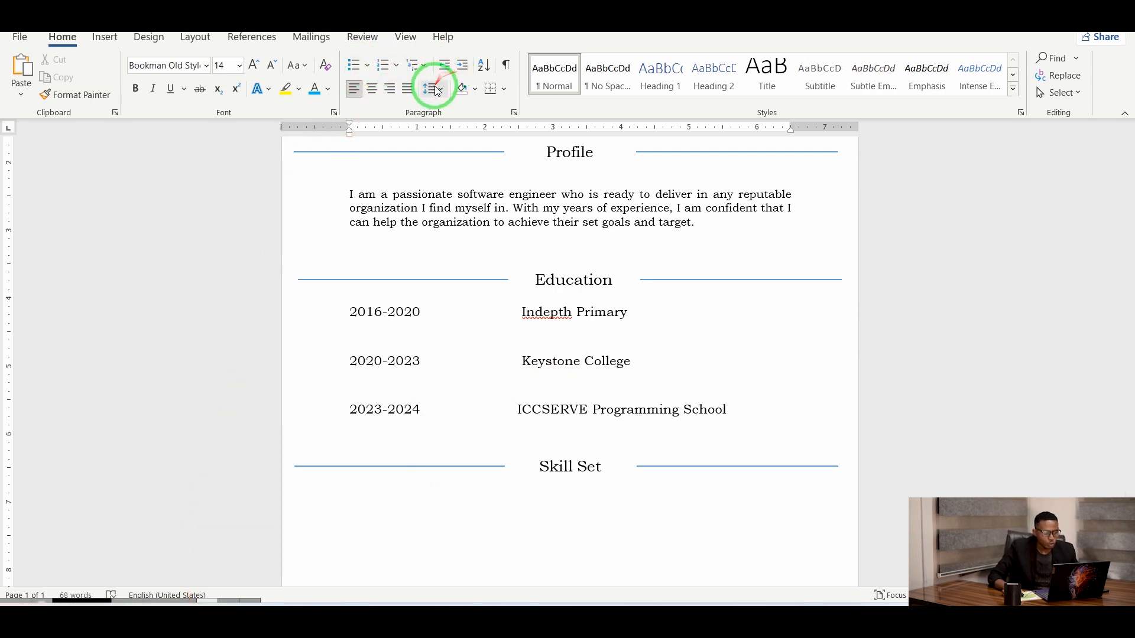
{"action": "left_click", "coordinate": [369, 66]}
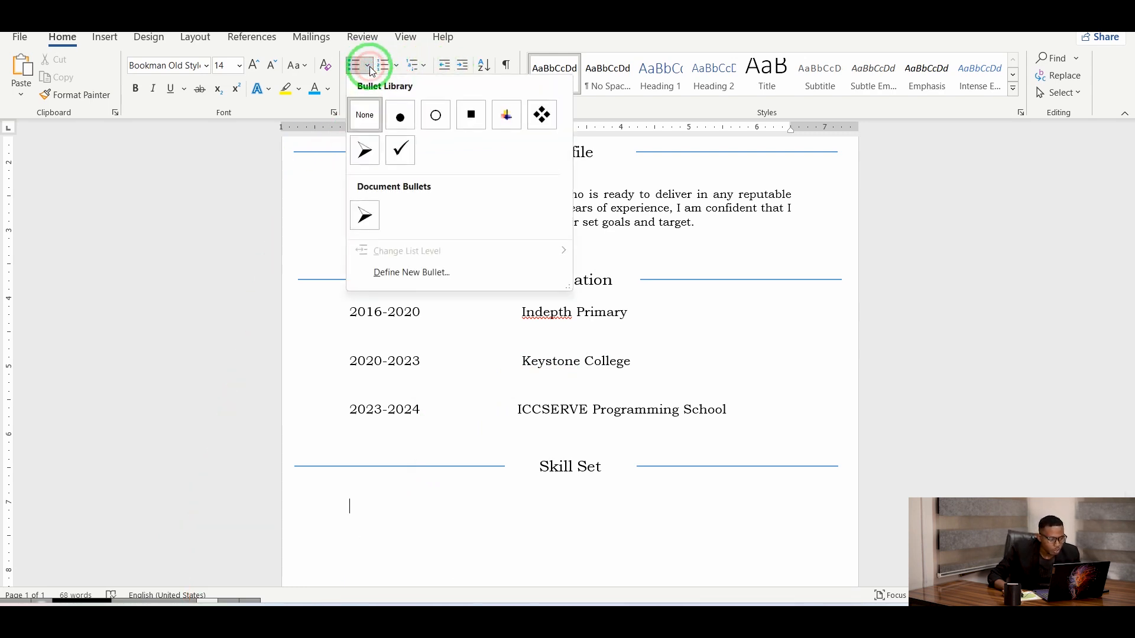
{"action": "left_click", "coordinate": [365, 151]}
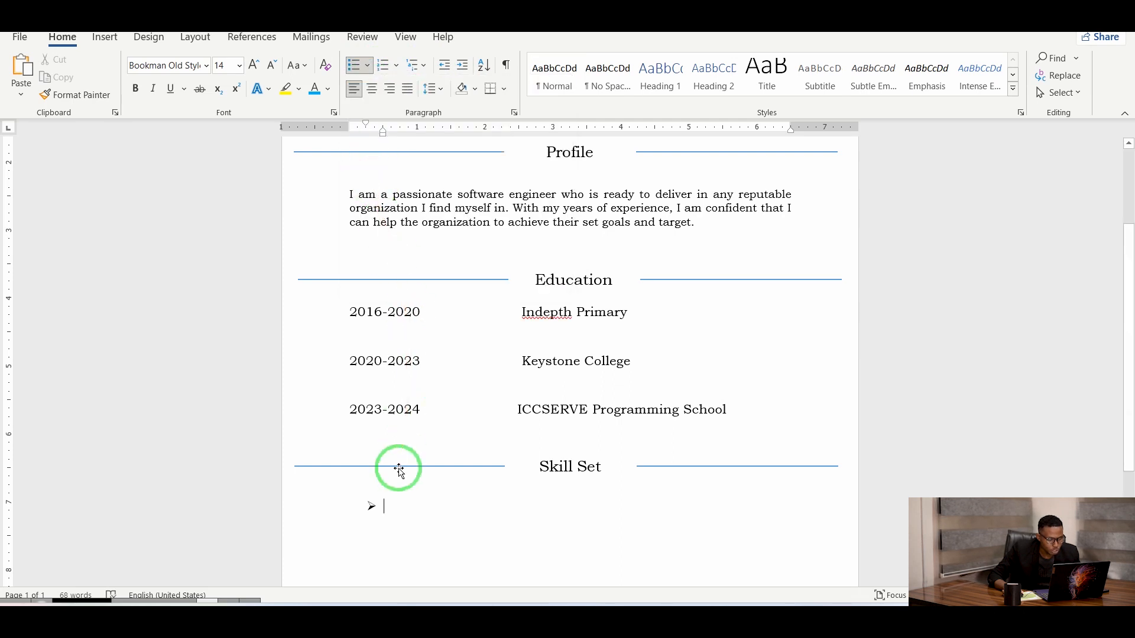
{"action": "type", "text": "Microsoft word"}
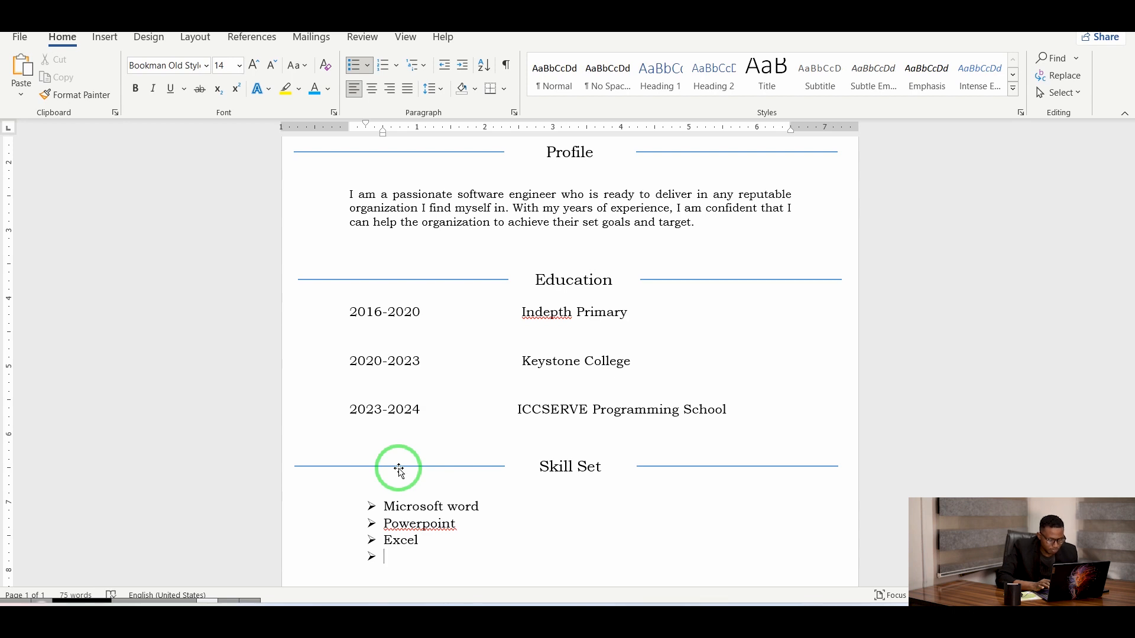
{"action": "type", "text": "E"}
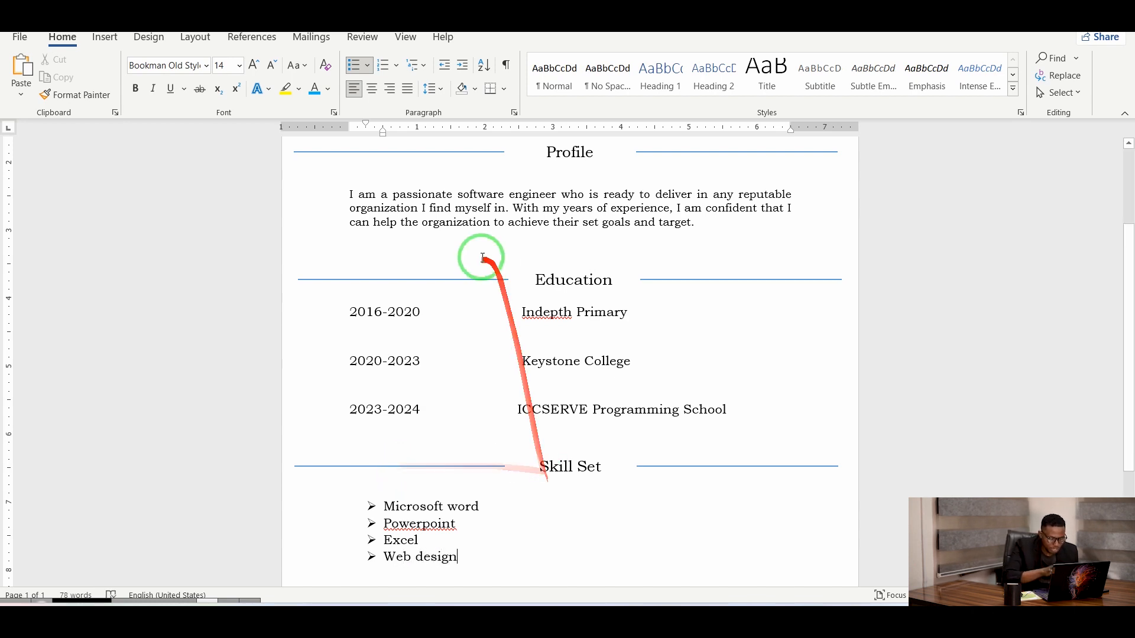
{"action": "scroll", "coordinate": [582, 562], "scroll_direction": "down", "scroll_amount": 2}
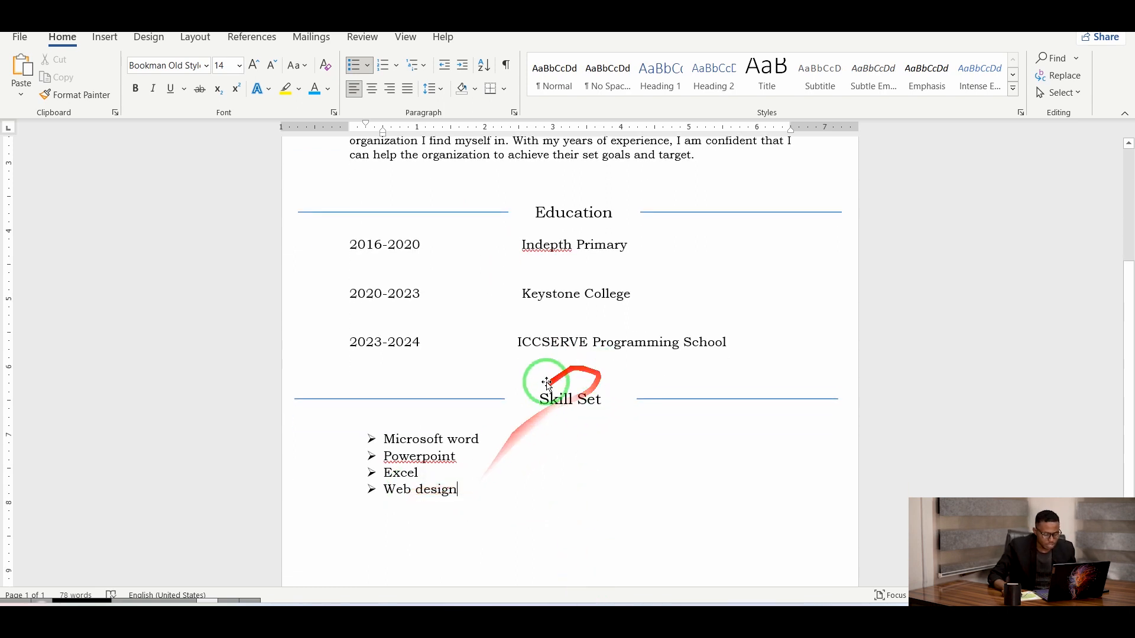
{"action": "scroll", "coordinate": [514, 467], "scroll_direction": "down", "scroll_amount": 3}
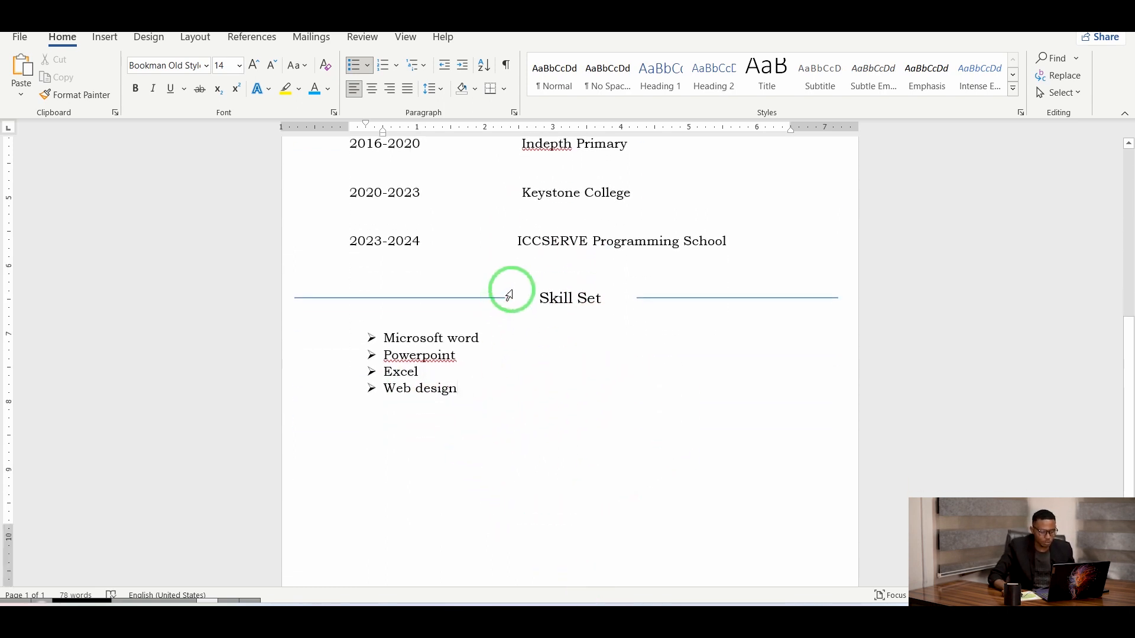
{"action": "right_click", "coordinate": [481, 298]}
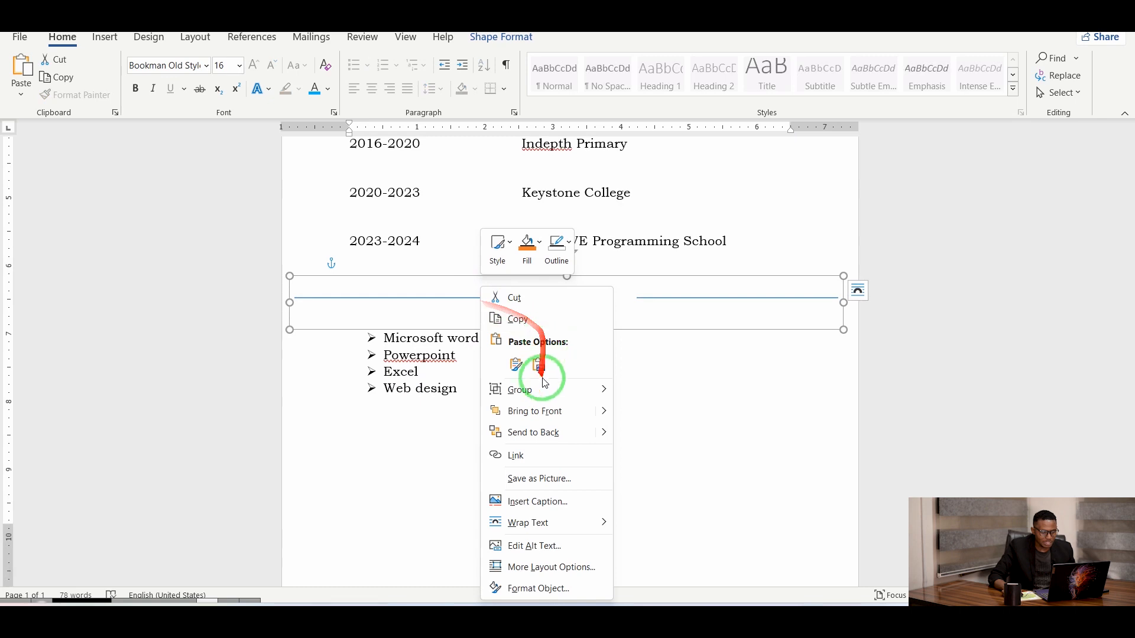
Copy the Skill Set heading shape and paste it, aligned, below the skills list.
{"action": "left_click", "coordinate": [518, 321]}
{"action": "left_click", "coordinate": [407, 470]}
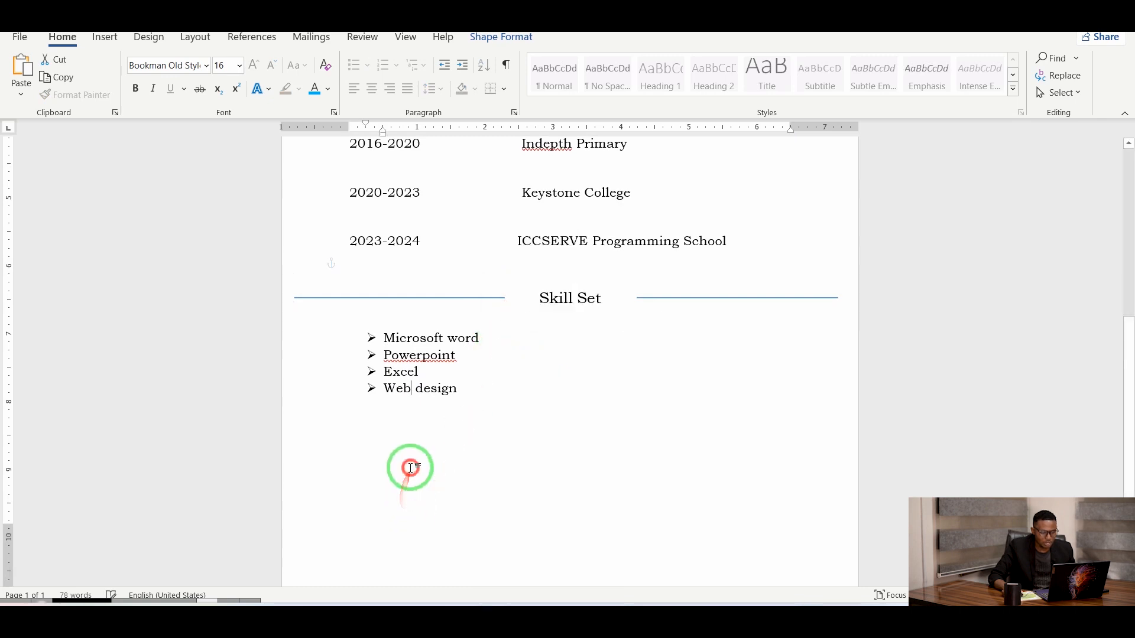
{"action": "left_click", "coordinate": [383, 443]}
{"action": "double_click", "coordinate": [406, 441]}
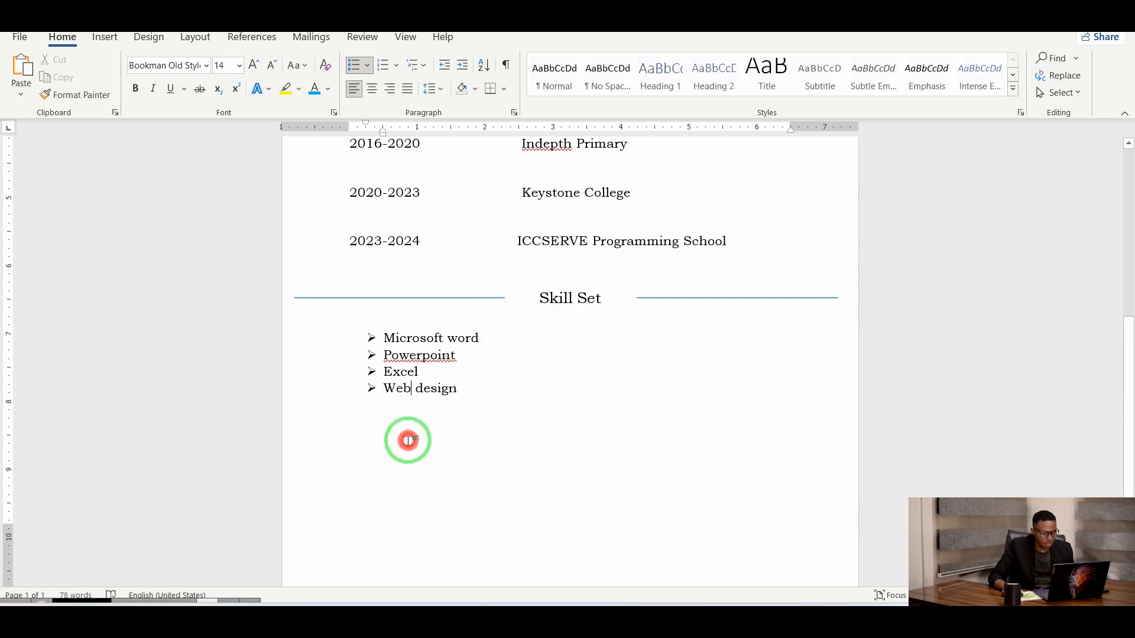
{"action": "right_click", "coordinate": [379, 440]}
{"action": "left_click", "coordinate": [414, 273]}
{"action": "left_click", "coordinate": [509, 473]}
{"action": "left_click_drag", "start_coordinate": [509, 474], "coordinate": [456, 473]}
Change the copied heading's text from Skill Set to 'Hobbies'.
{"action": "left_click", "coordinate": [608, 449]}
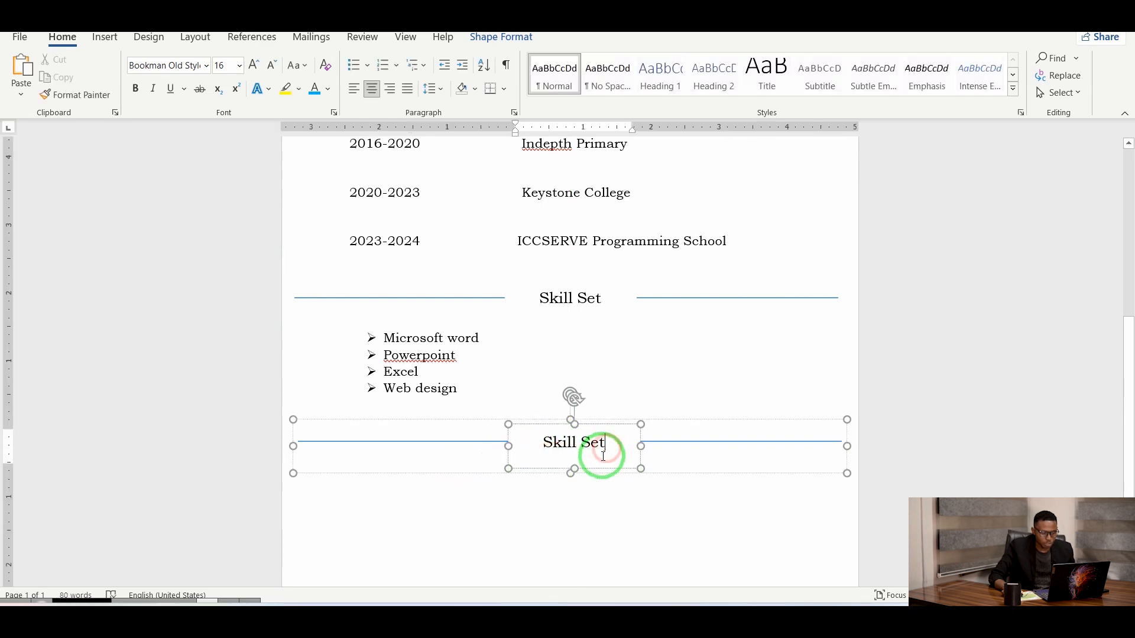
{"action": "key", "text": "BackSpace"}
{"action": "key", "text": "BackSpace"}
{"action": "key", "text": "BackSpace"}
{"action": "key", "text": "BackSpace"}
{"action": "key", "text": "BackSpace"}
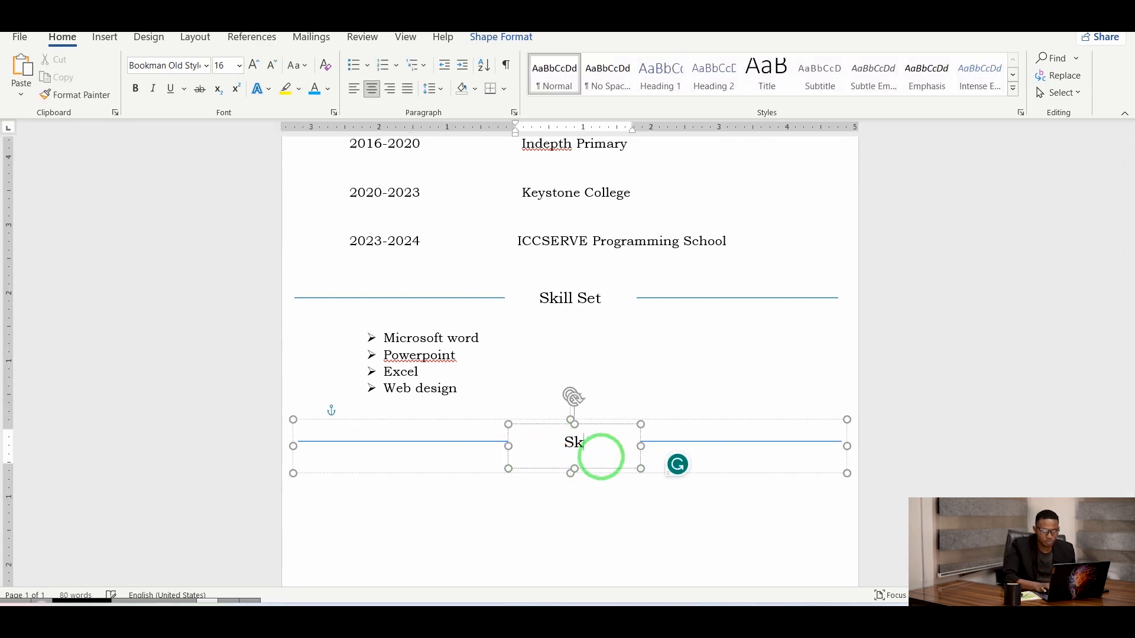
{"action": "type", "text": "Hobbies"}
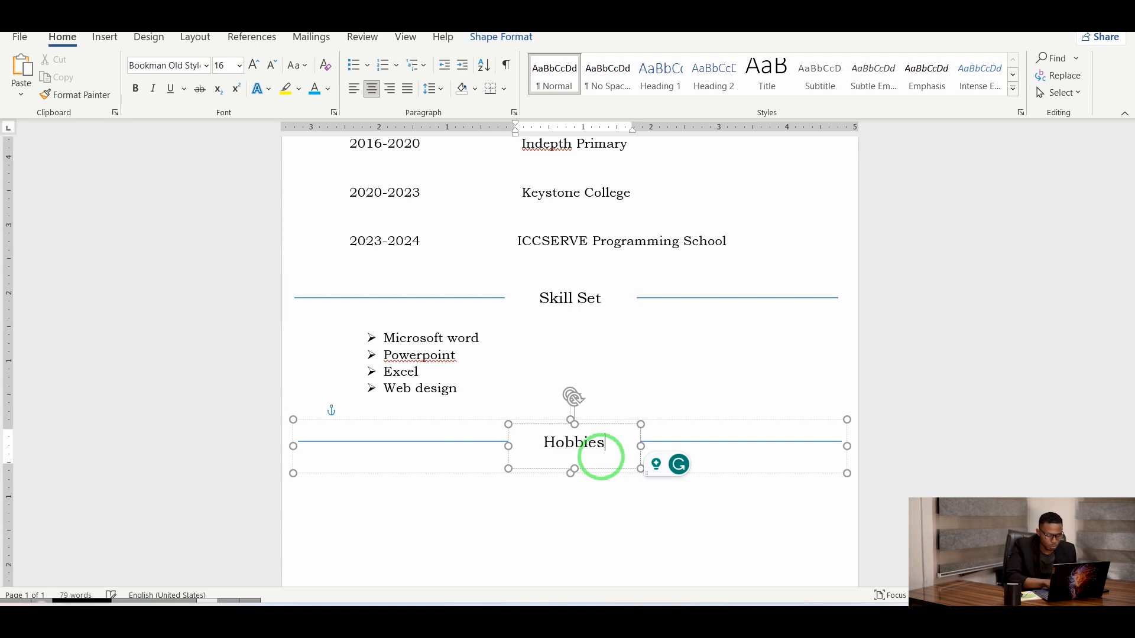
{"action": "left_click", "coordinate": [389, 488]}
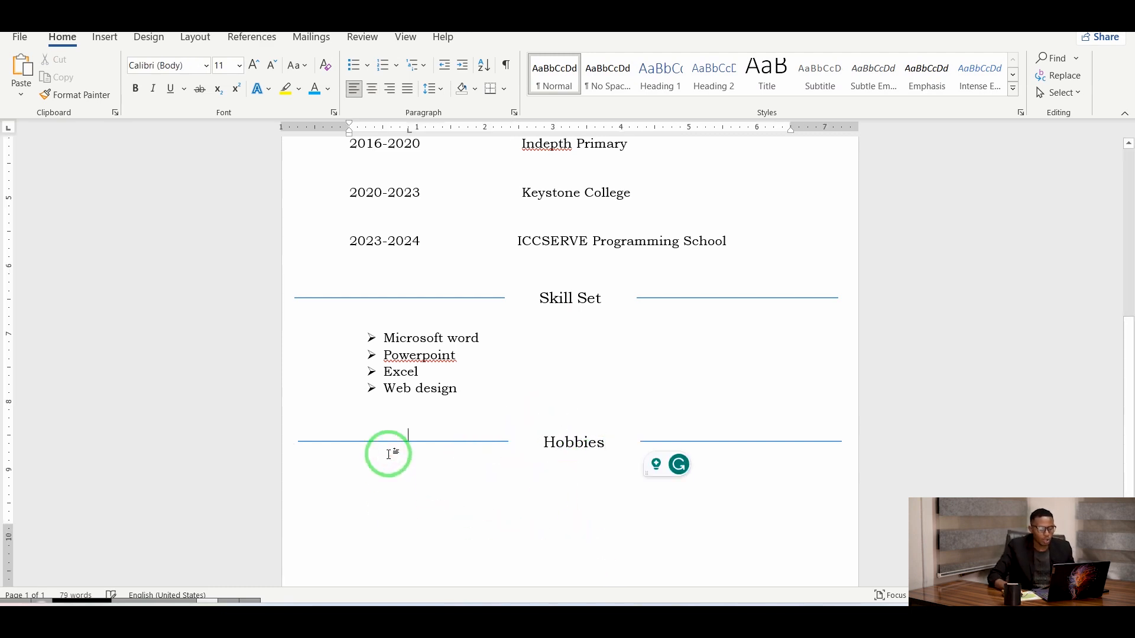
{"action": "left_click", "coordinate": [412, 463]}
Under Hobbies, add a 1. 2. 3. numbered list: Coding, Travelling, Singing, Reading.
{"action": "left_click", "coordinate": [375, 469]}
{"action": "double_click", "coordinate": [377, 481]}
{"action": "left_click", "coordinate": [355, 478]}
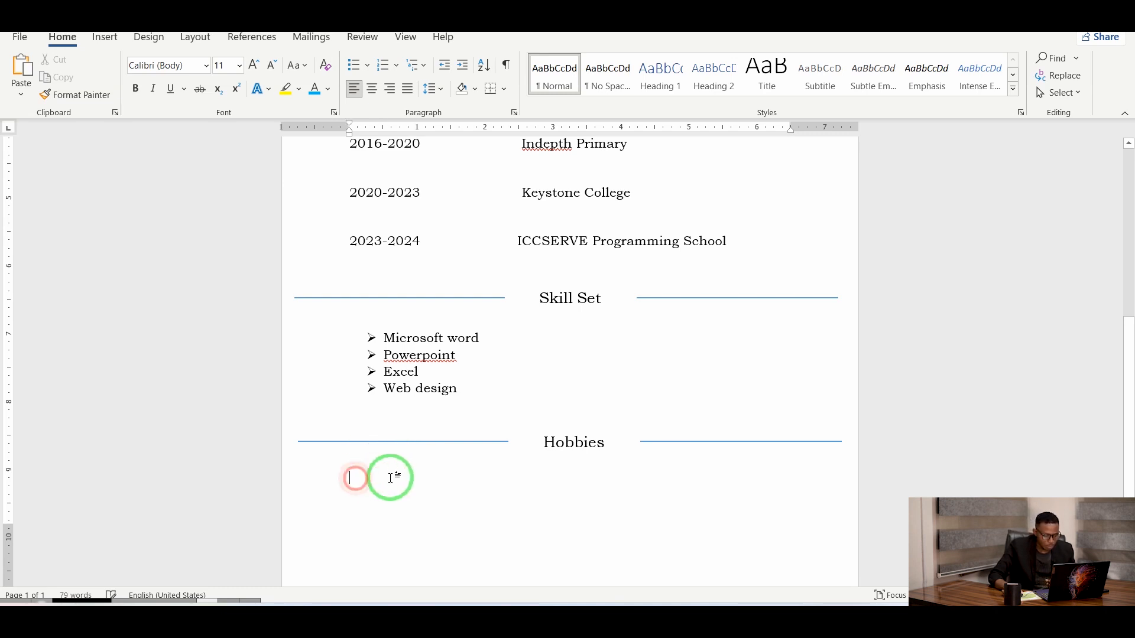
{"action": "left_click", "coordinate": [401, 64]}
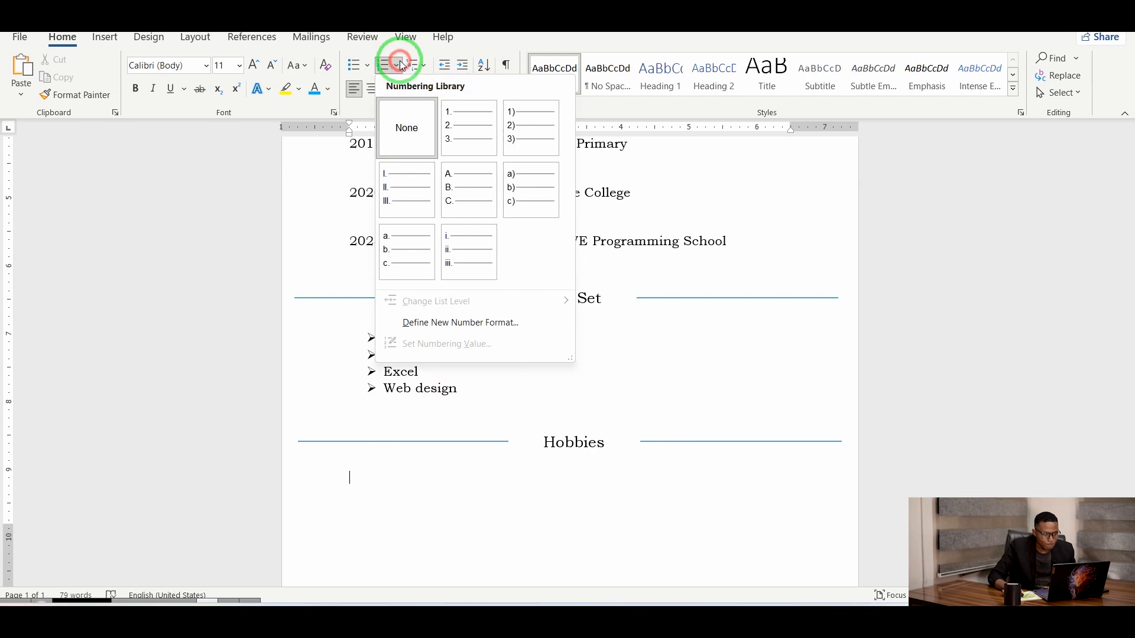
{"action": "left_click", "coordinate": [465, 131]}
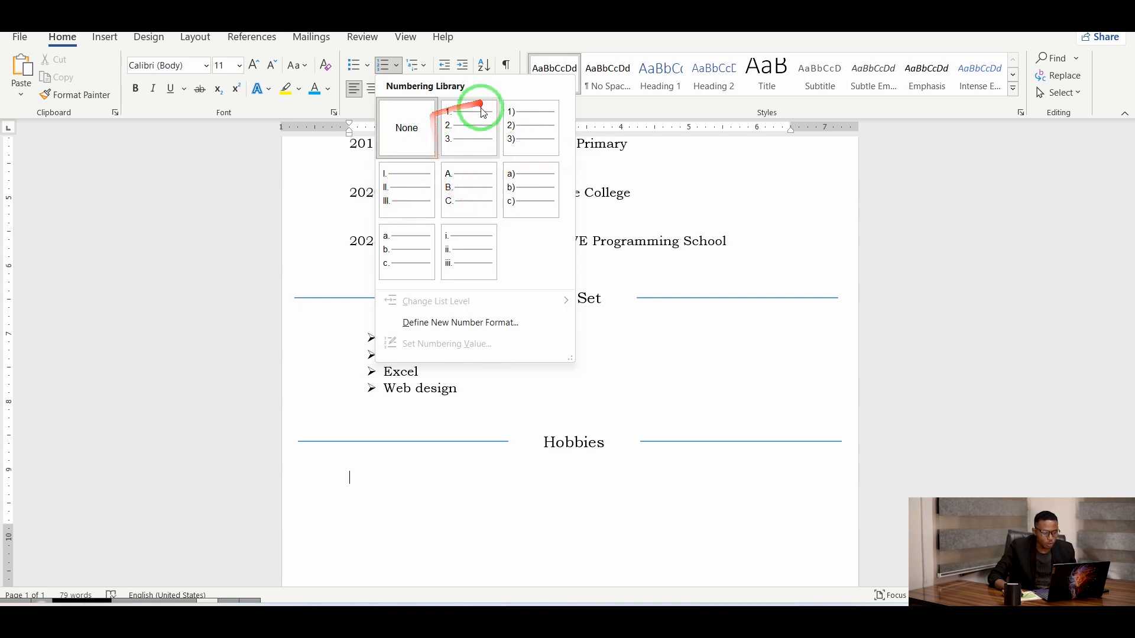
{"action": "left_click", "coordinate": [452, 135]}
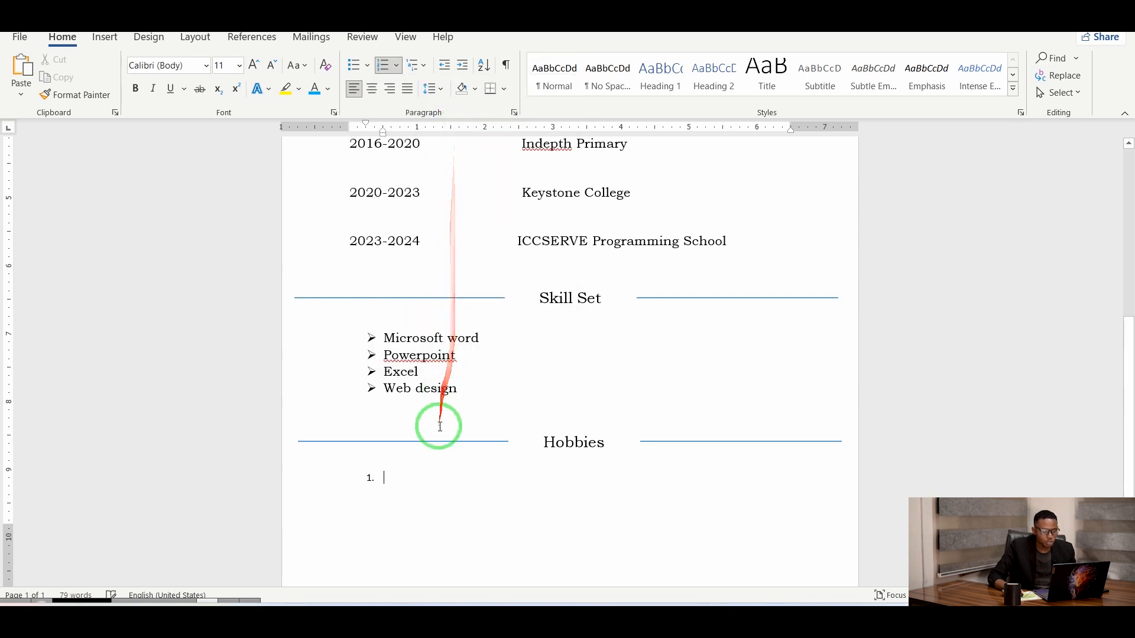
{"action": "type", "text": "Coding"}
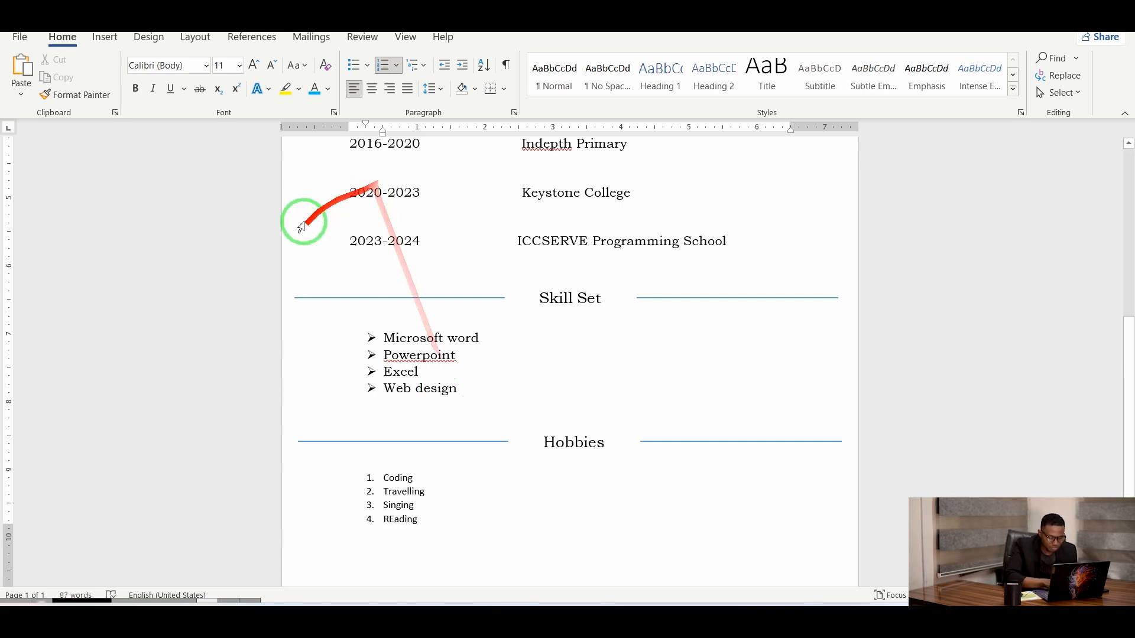
{"action": "left_click", "coordinate": [409, 479]}
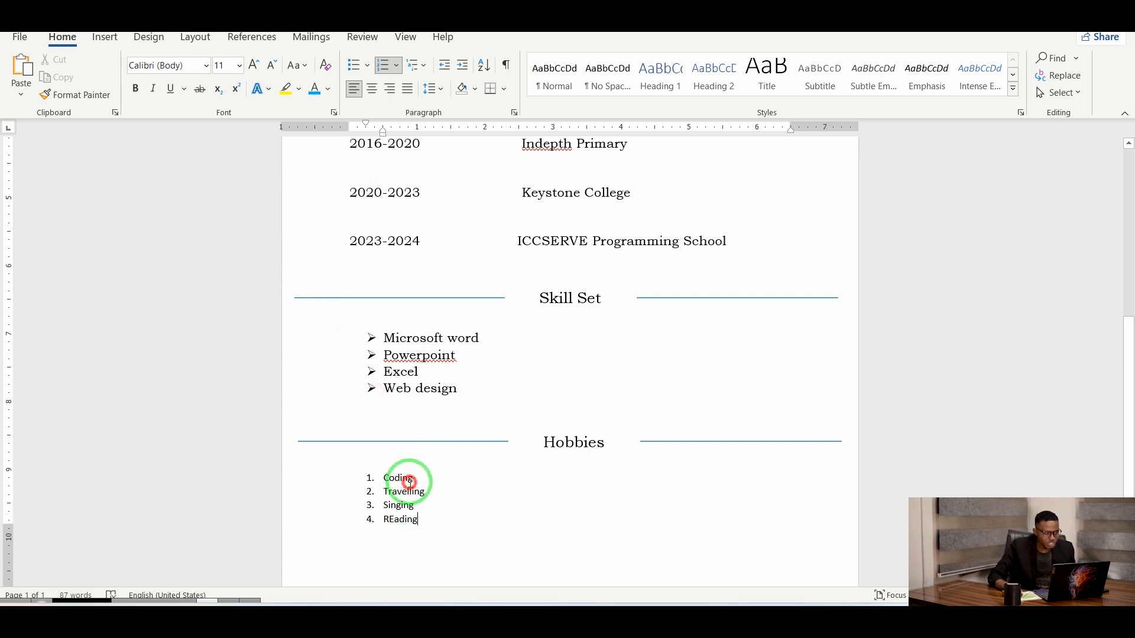
{"action": "left_click", "coordinate": [405, 389]}
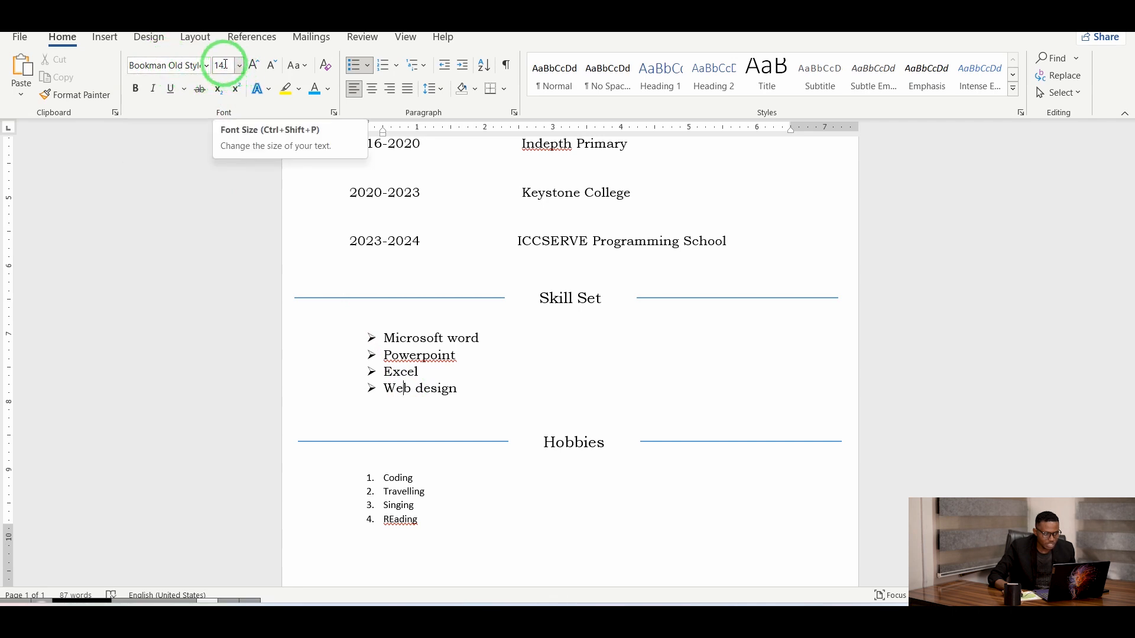
Correct 'REading' to 'Reading' in the hobbies list.
{"action": "left_click", "coordinate": [393, 523]}
{"action": "key", "text": "BackSpace"}
{"action": "type", "text": "e"}
Set the four hobbies to Bookman Old Style, size 14.
{"action": "left_click_drag", "start_coordinate": [430, 520], "coordinate": [351, 480]}
{"action": "left_click", "coordinate": [205, 64]}
{"action": "left_click", "coordinate": [221, 170]}
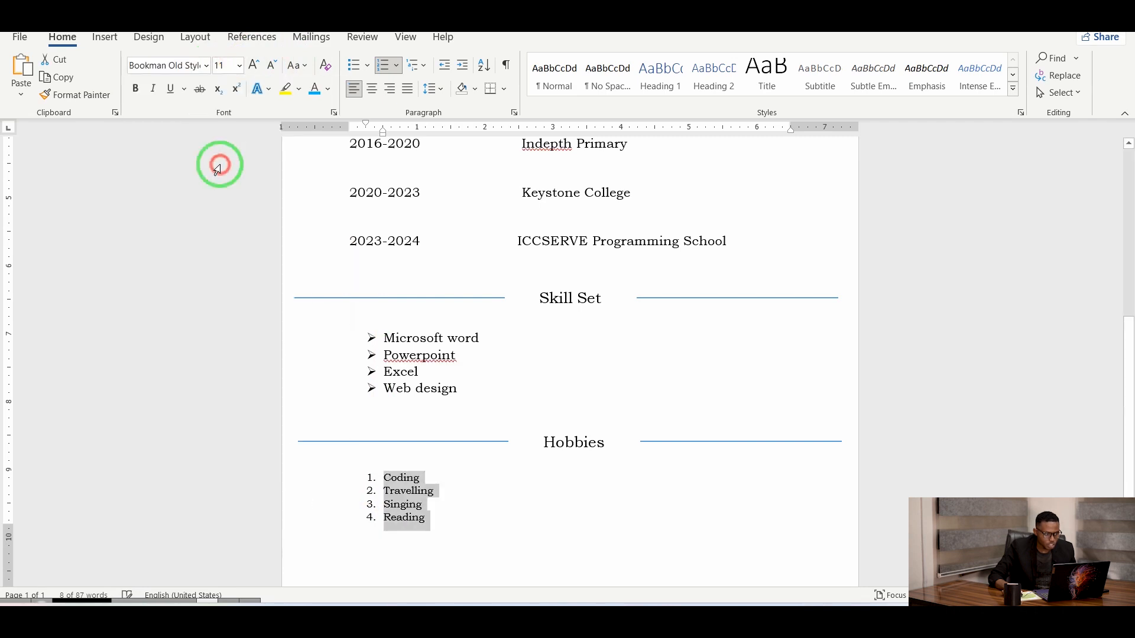
{"action": "left_click", "coordinate": [240, 65]}
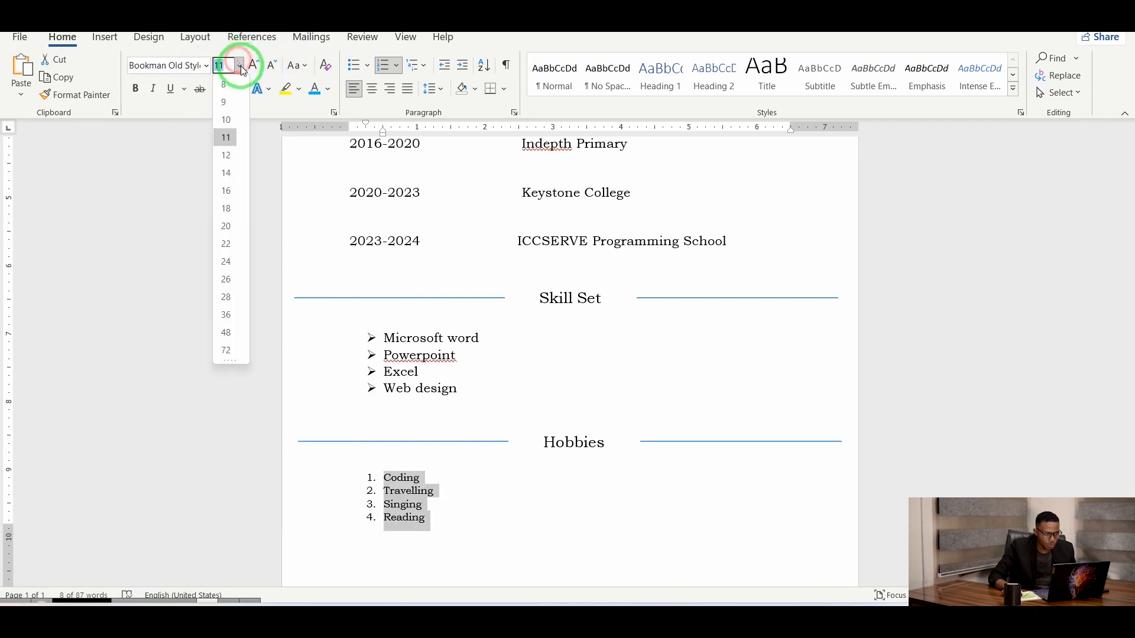
{"action": "left_click", "coordinate": [226, 172]}
{"action": "left_click", "coordinate": [519, 520]}
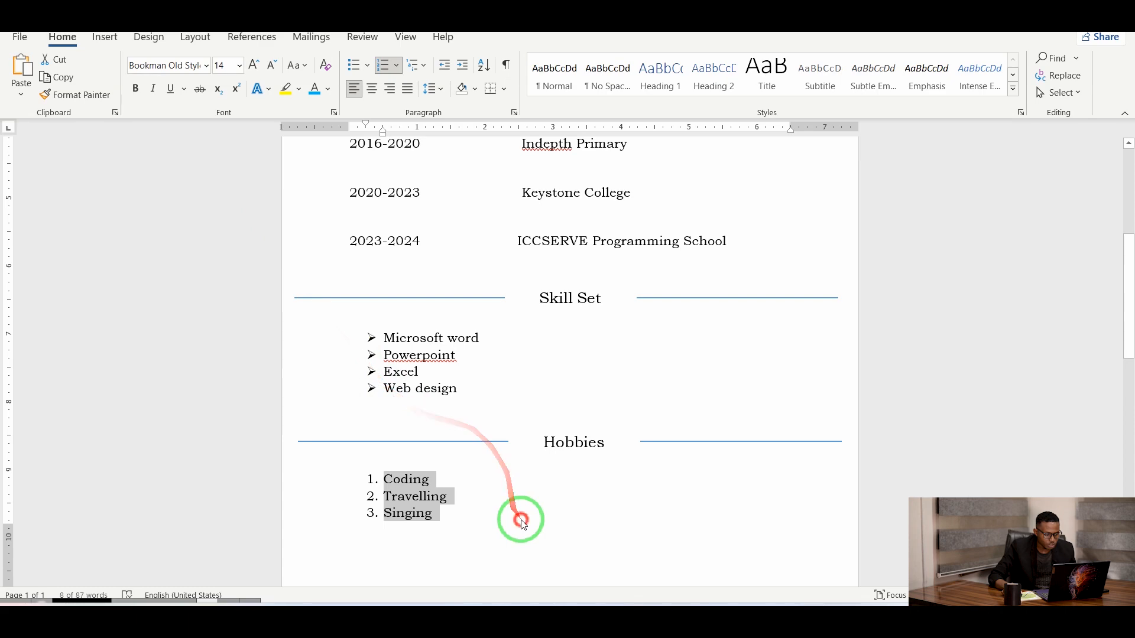
Delete the blank lines under the Hobbies and Skill Set headings.
{"action": "scroll", "coordinate": [514, 489], "scroll_direction": "down", "scroll_amount": 2}
{"action": "scroll", "coordinate": [470, 437], "scroll_direction": "up", "scroll_amount": 6}
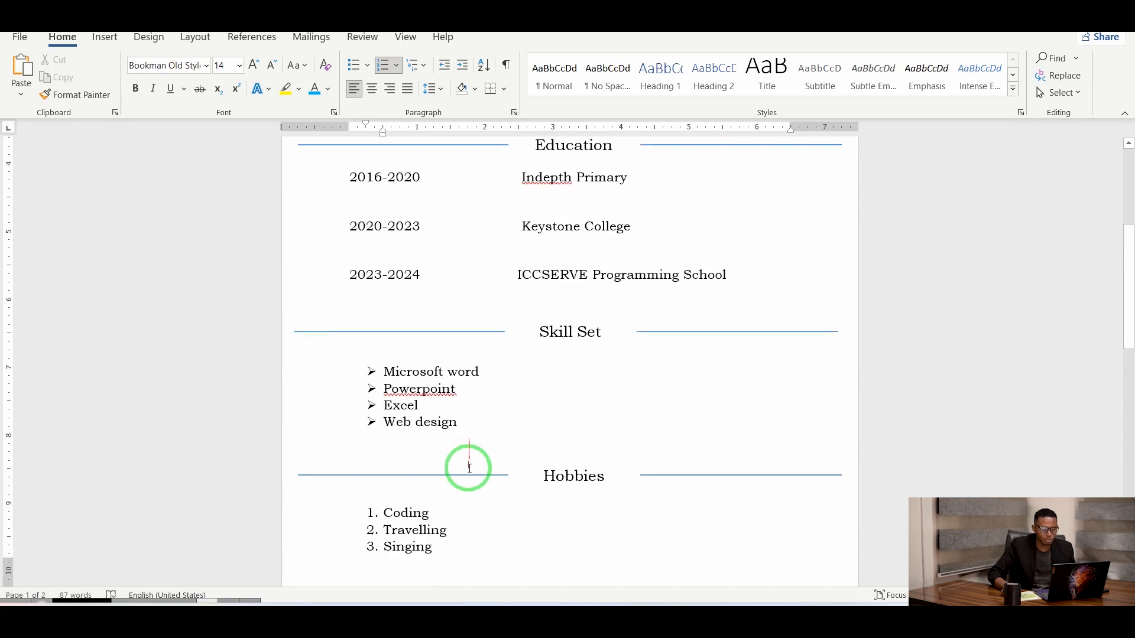
{"action": "scroll", "coordinate": [459, 443], "scroll_direction": "down", "scroll_amount": 6}
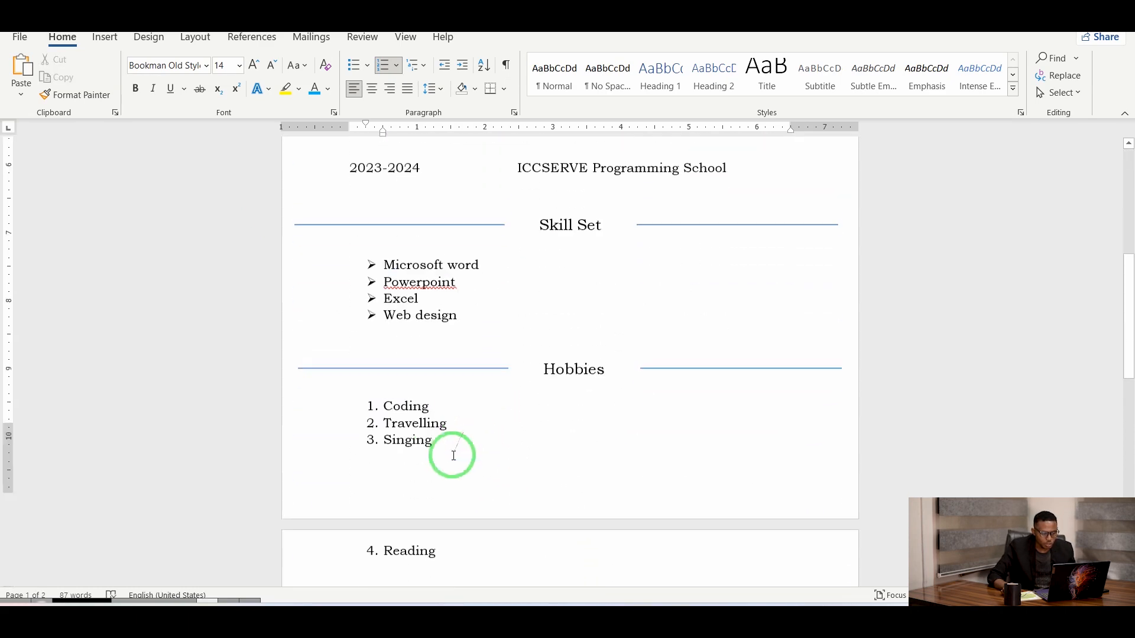
{"action": "left_click", "coordinate": [415, 469]}
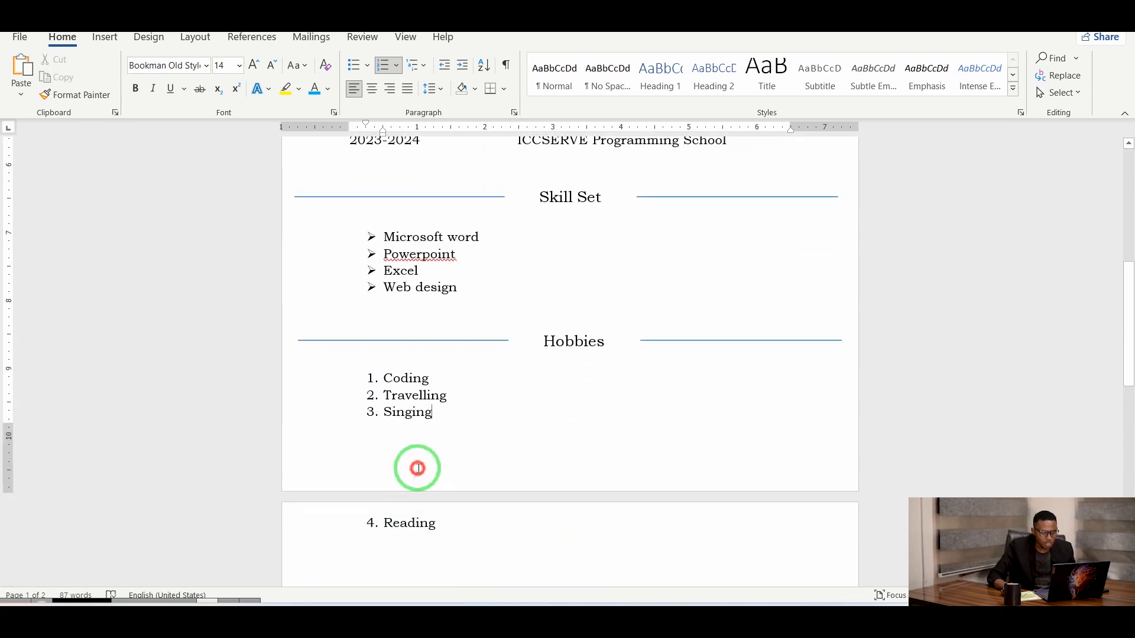
{"action": "left_click", "coordinate": [405, 352]}
{"action": "key", "text": "BackSpace"}
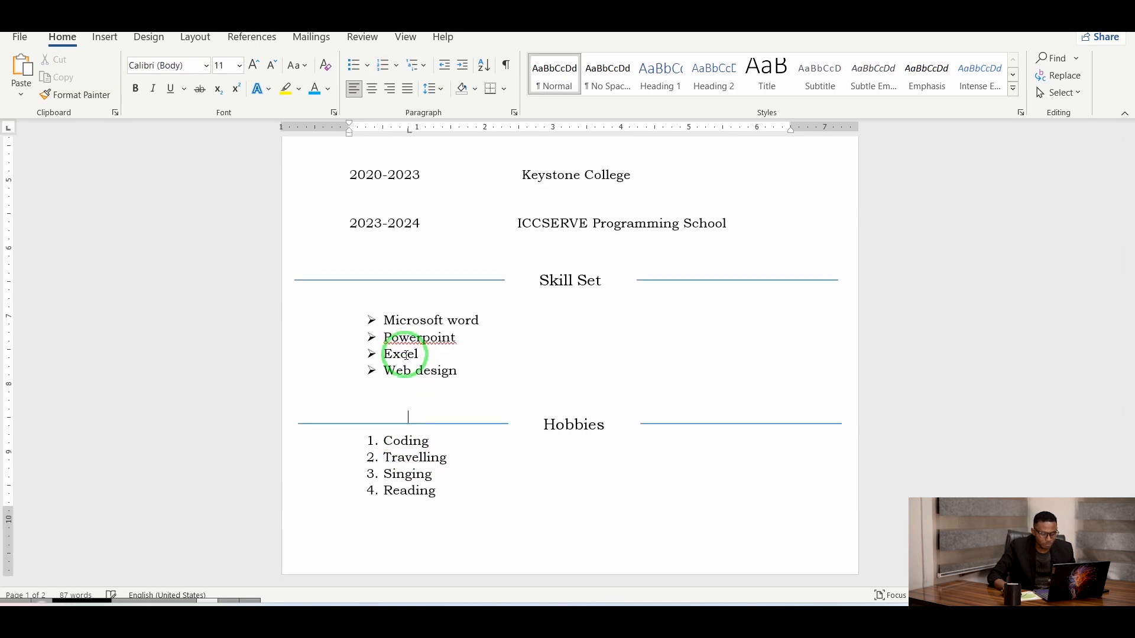
{"action": "left_click", "coordinate": [414, 286]}
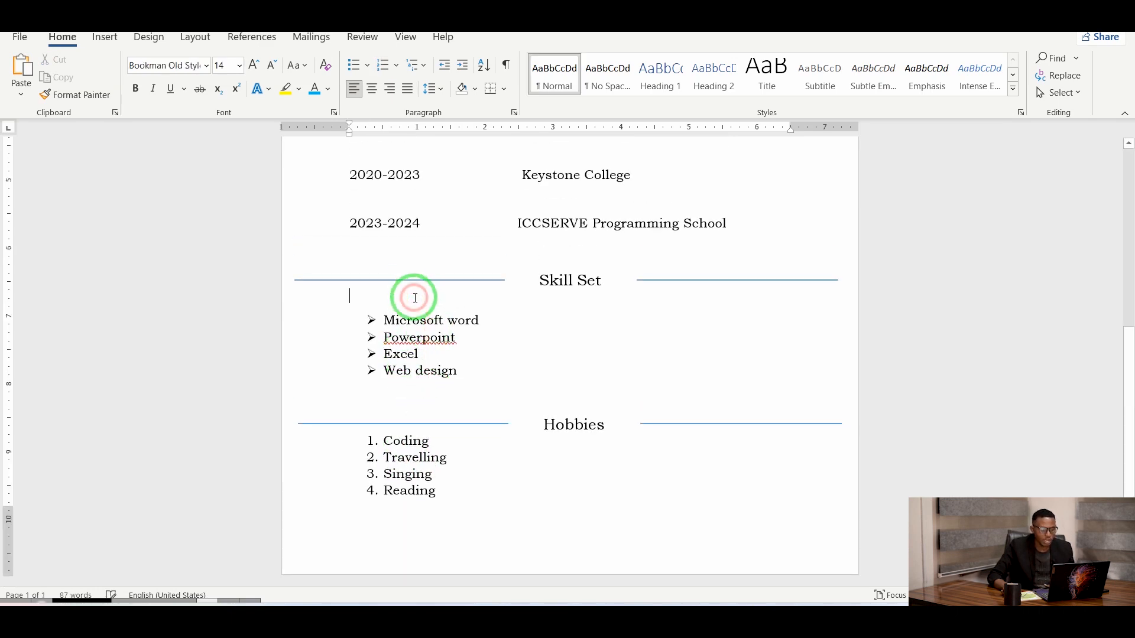
{"action": "key", "text": "BackSpace"}
{"action": "scroll", "coordinate": [414, 297], "scroll_direction": "up", "scroll_amount": 2}
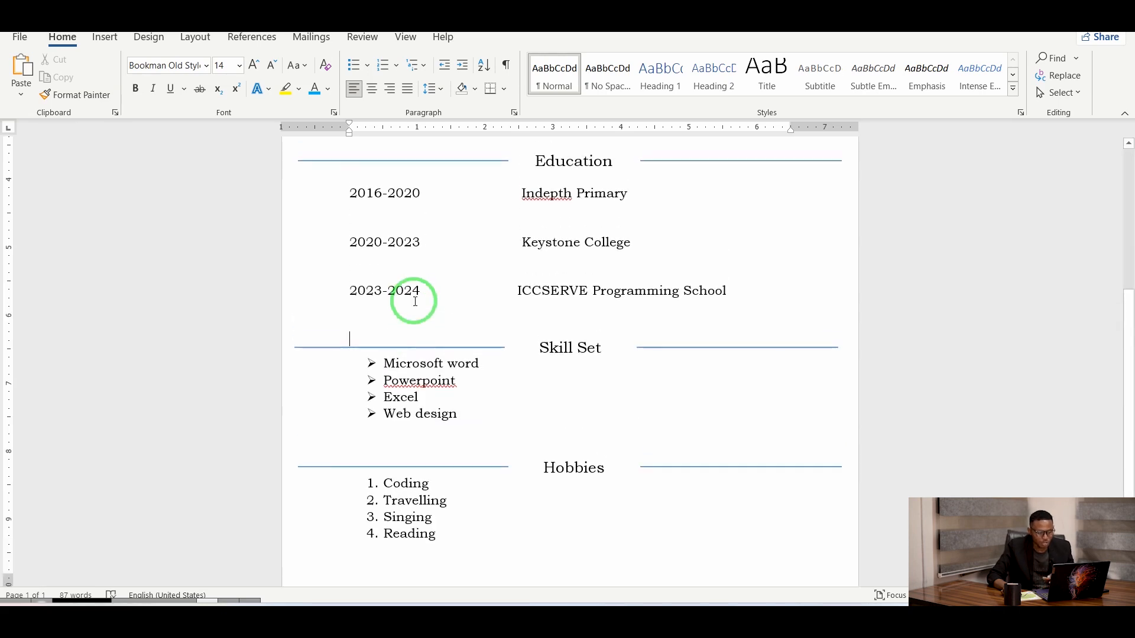
{"action": "scroll", "coordinate": [451, 337], "scroll_direction": "up", "scroll_amount": 5}
{"action": "scroll", "coordinate": [468, 335], "scroll_direction": "up", "scroll_amount": 3}
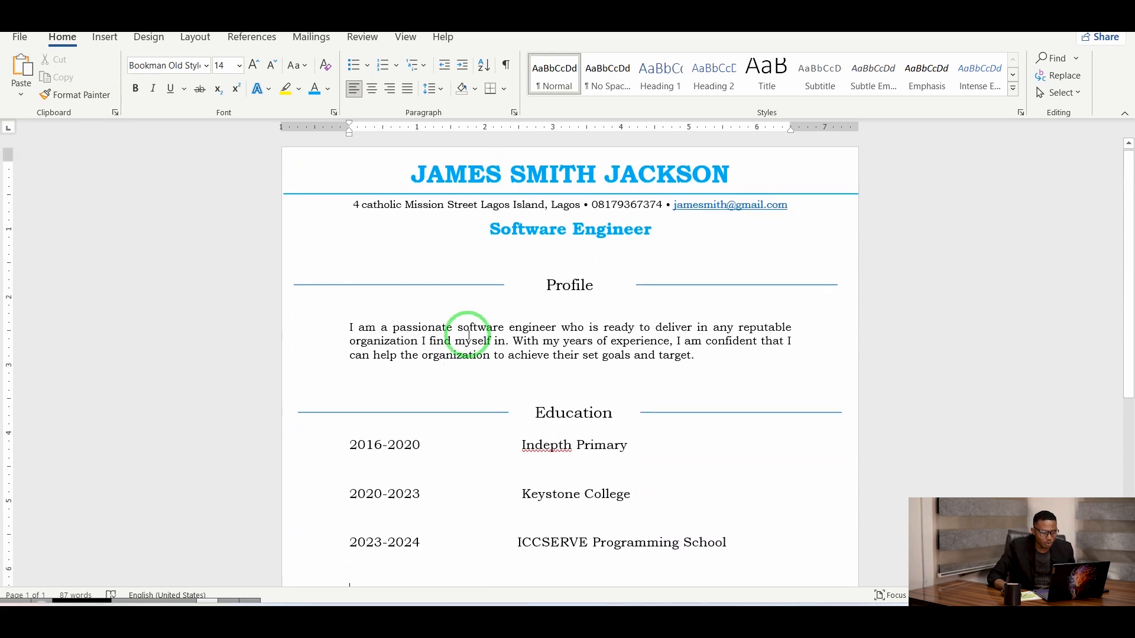
{"action": "left_click", "coordinate": [412, 173]}
Remove and then restore the empty line below the Profile text while checking the page layout.
{"action": "scroll", "coordinate": [411, 172], "scroll_direction": "down", "scroll_amount": 10}
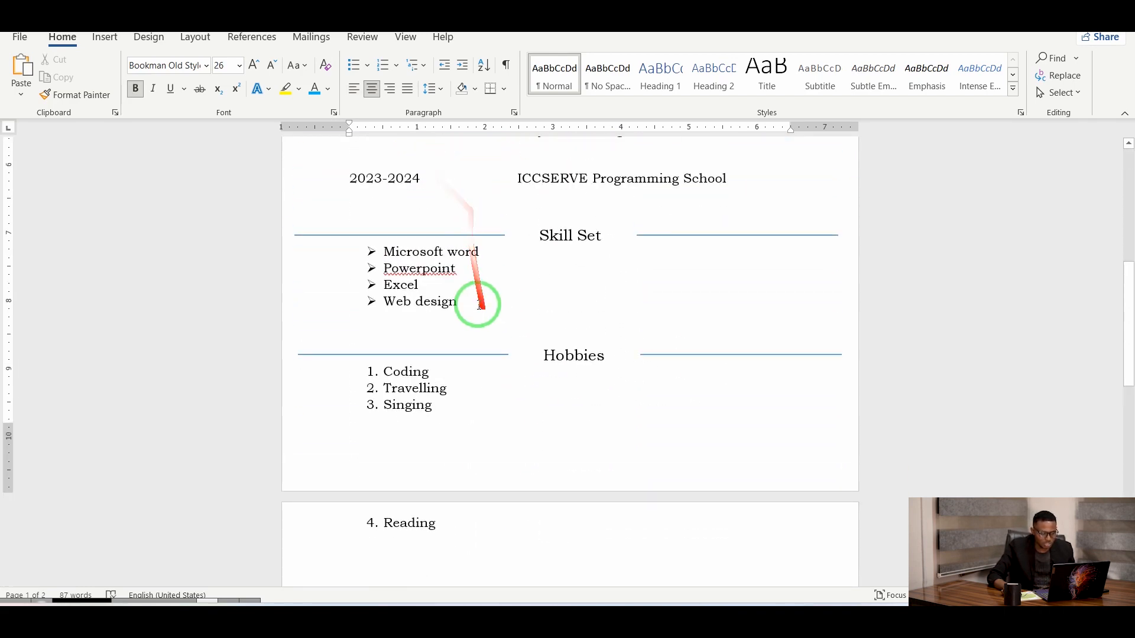
{"action": "scroll", "coordinate": [468, 302], "scroll_direction": "up", "scroll_amount": 10}
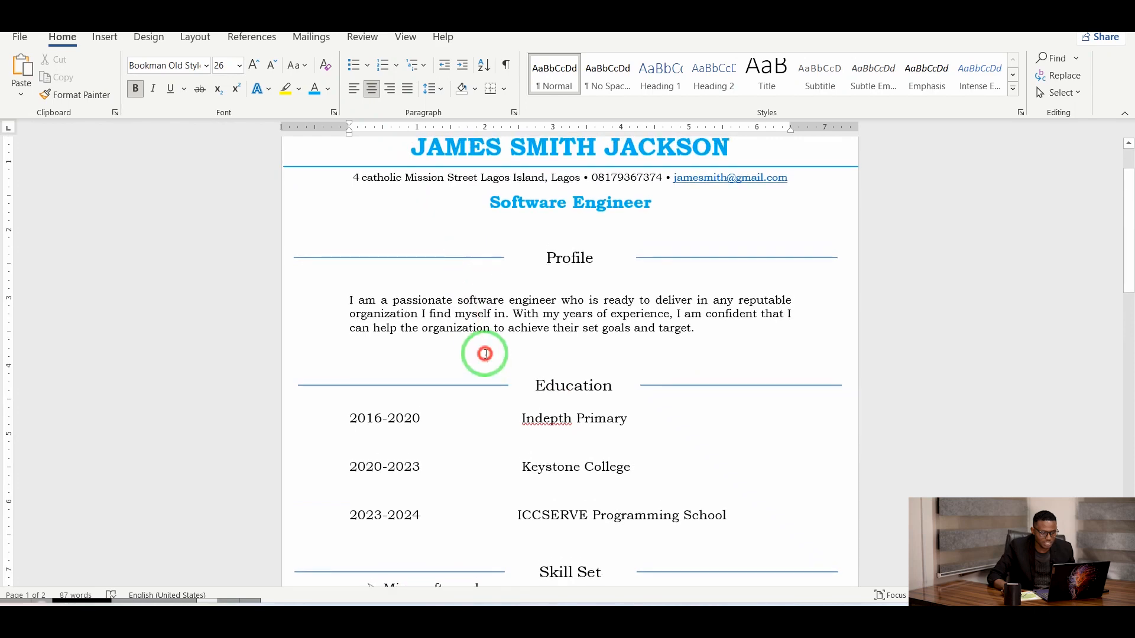
{"action": "key", "text": "BackSpace"}
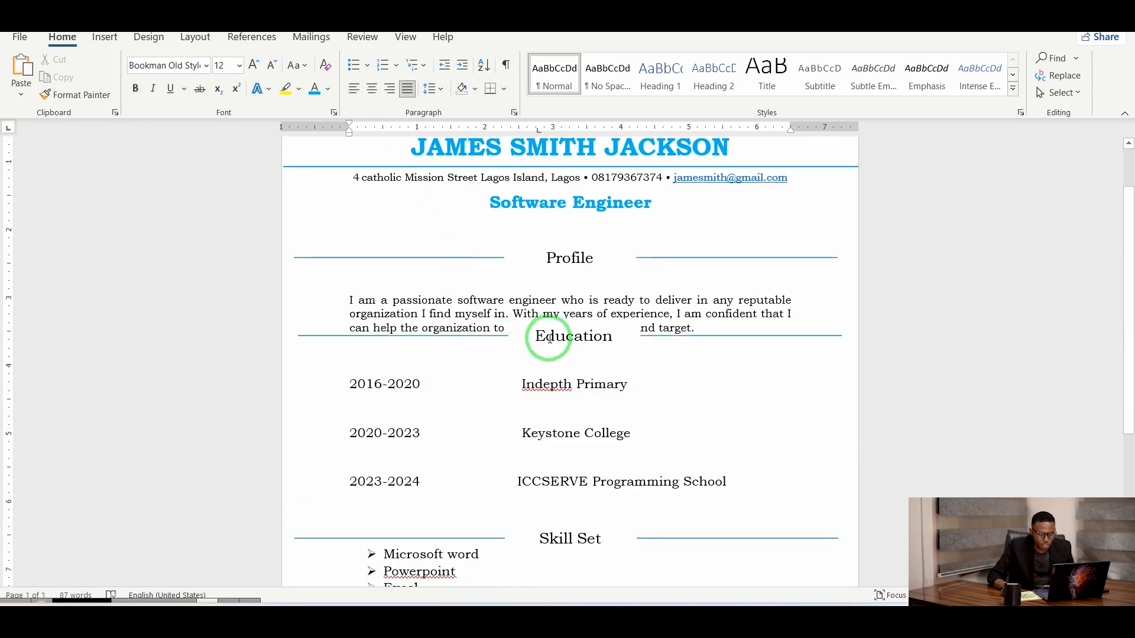
{"action": "key", "text": "Return"}
{"action": "scroll", "coordinate": [684, 297], "scroll_direction": "down", "scroll_amount": 5}
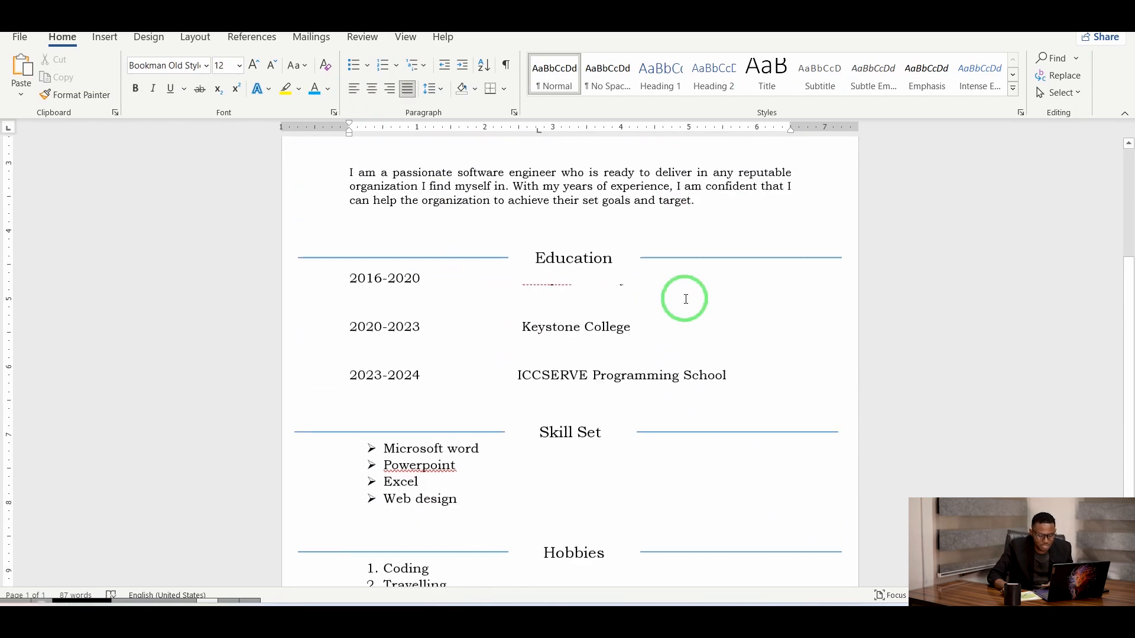
{"action": "scroll", "coordinate": [665, 346], "scroll_direction": "up", "scroll_amount": 5}
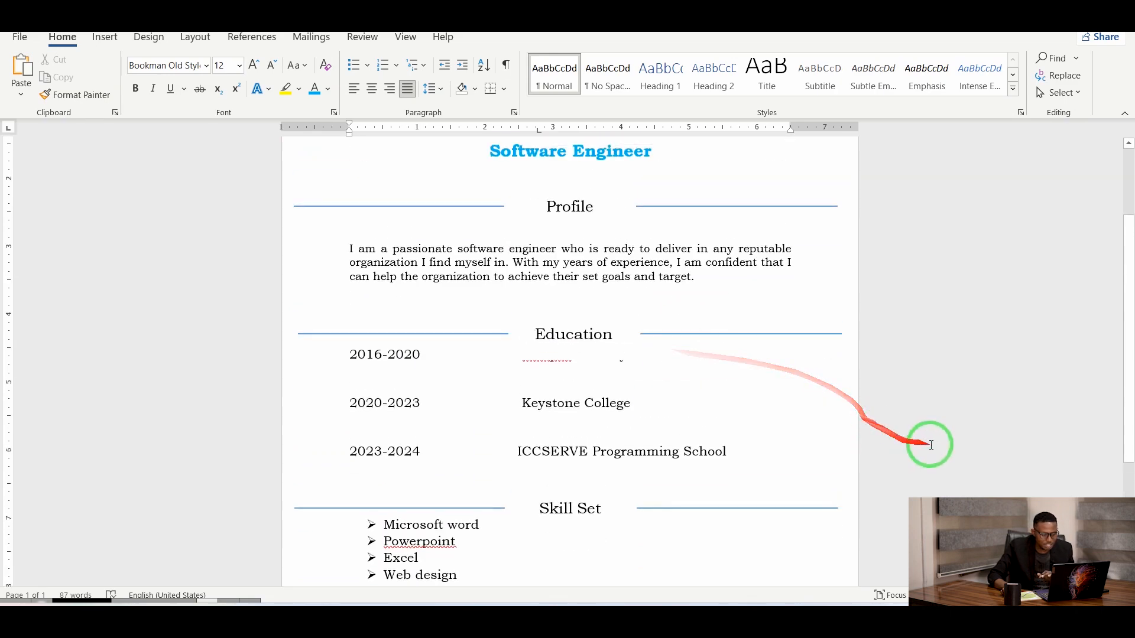
{"action": "left_click_drag", "start_coordinate": [1041, 595], "coordinate": [1026, 596]}
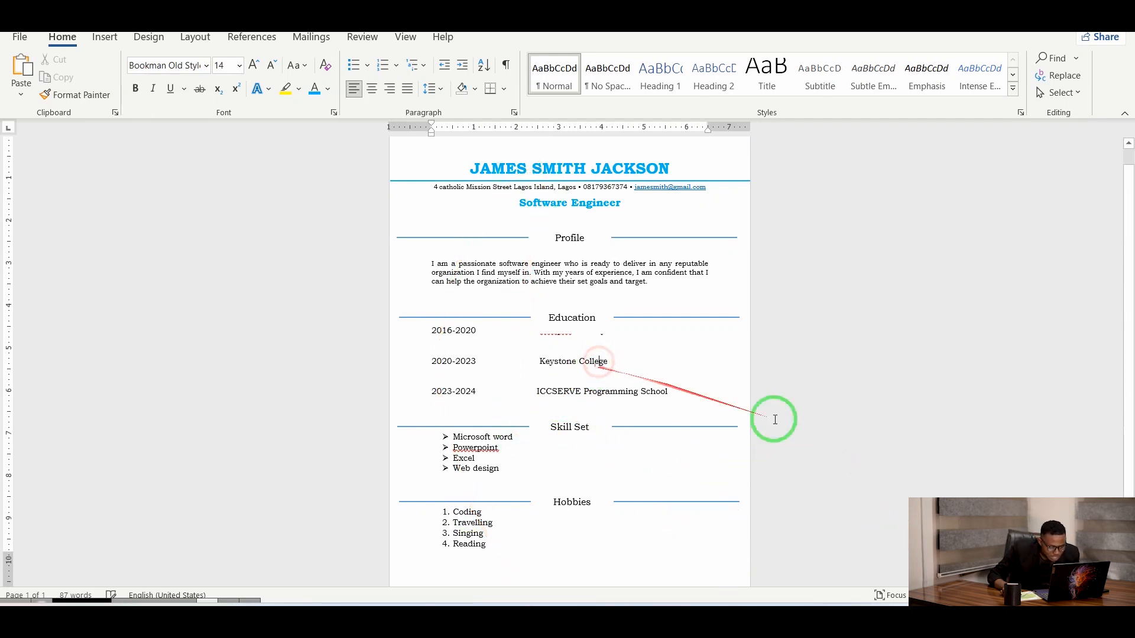
{"action": "left_click_drag", "start_coordinate": [1033, 596], "coordinate": [1051, 595]}
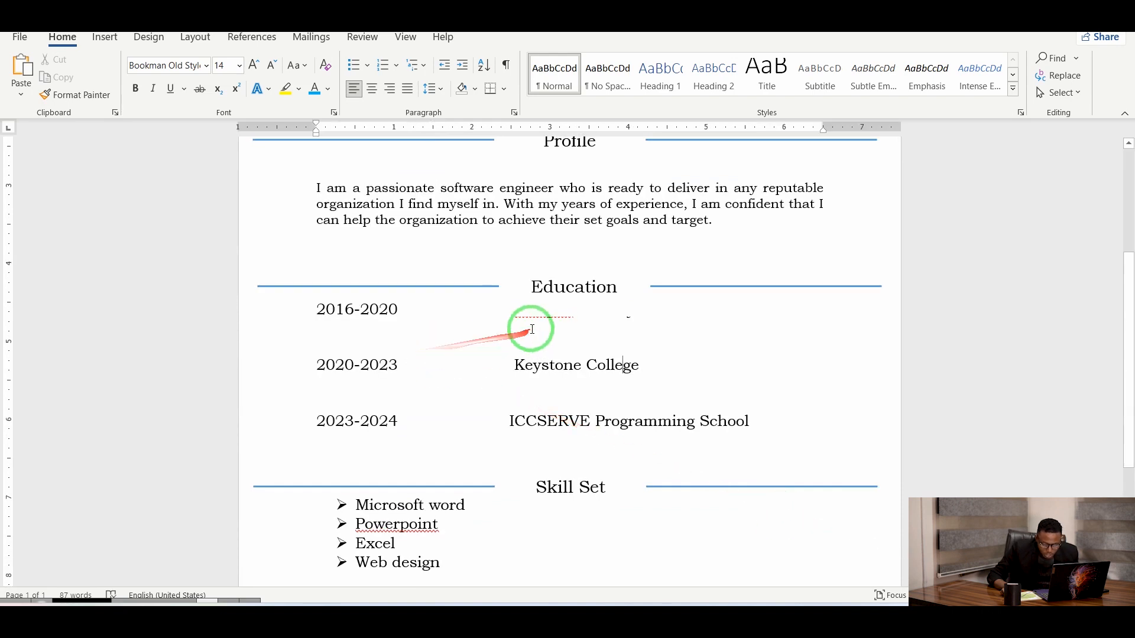
Drag the Education heading upward so it clears the 2016-2020 Indepth Primary entry.
{"action": "left_click", "coordinate": [574, 292]}
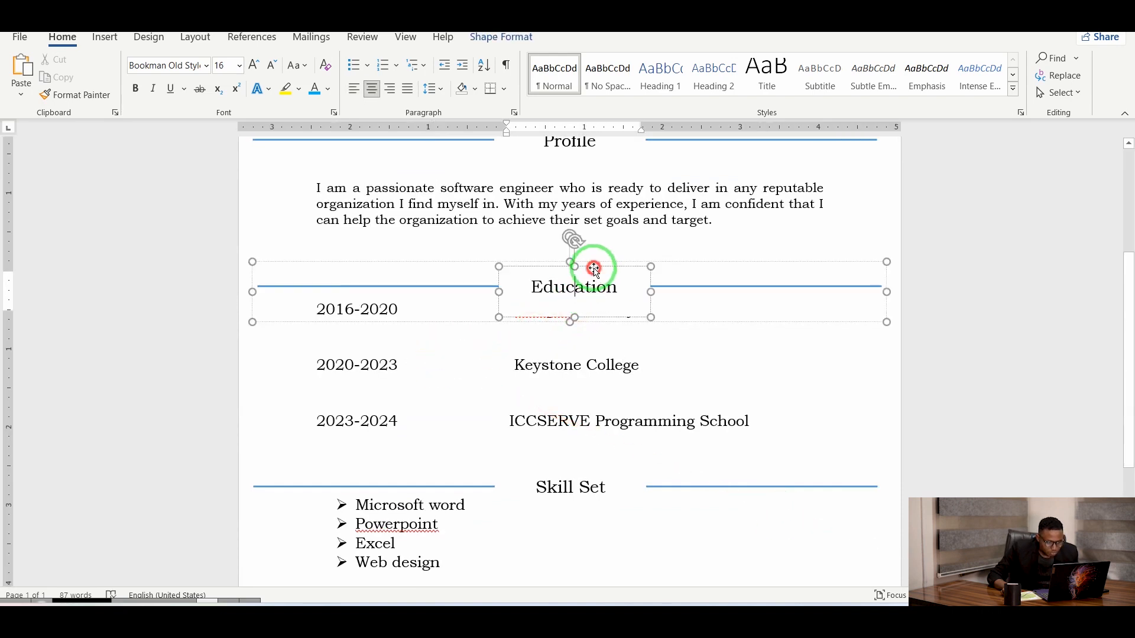
{"action": "left_click_drag", "start_coordinate": [594, 269], "coordinate": [593, 257]}
{"action": "left_click", "coordinate": [446, 293]}
{"action": "left_click_drag", "start_coordinate": [451, 308], "coordinate": [450, 290]}
{"action": "scroll", "coordinate": [494, 524], "scroll_direction": "down", "scroll_amount": 1}
{"action": "scroll", "coordinate": [497, 414], "scroll_direction": "up", "scroll_amount": 3}
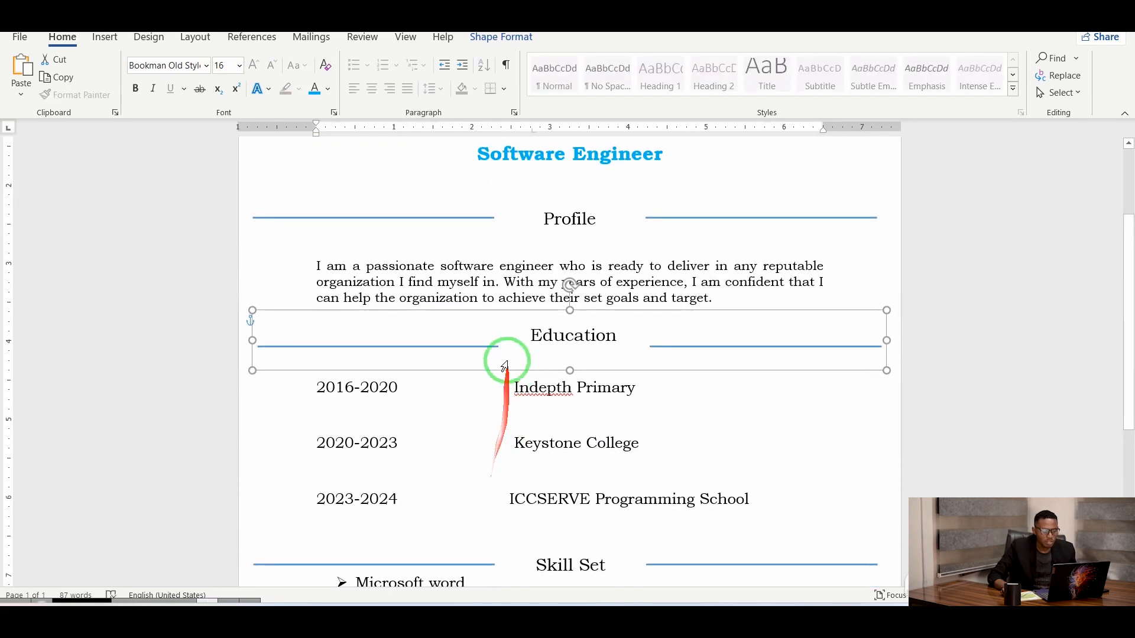
{"action": "scroll", "coordinate": [504, 365], "scroll_direction": "up", "scroll_amount": 3}
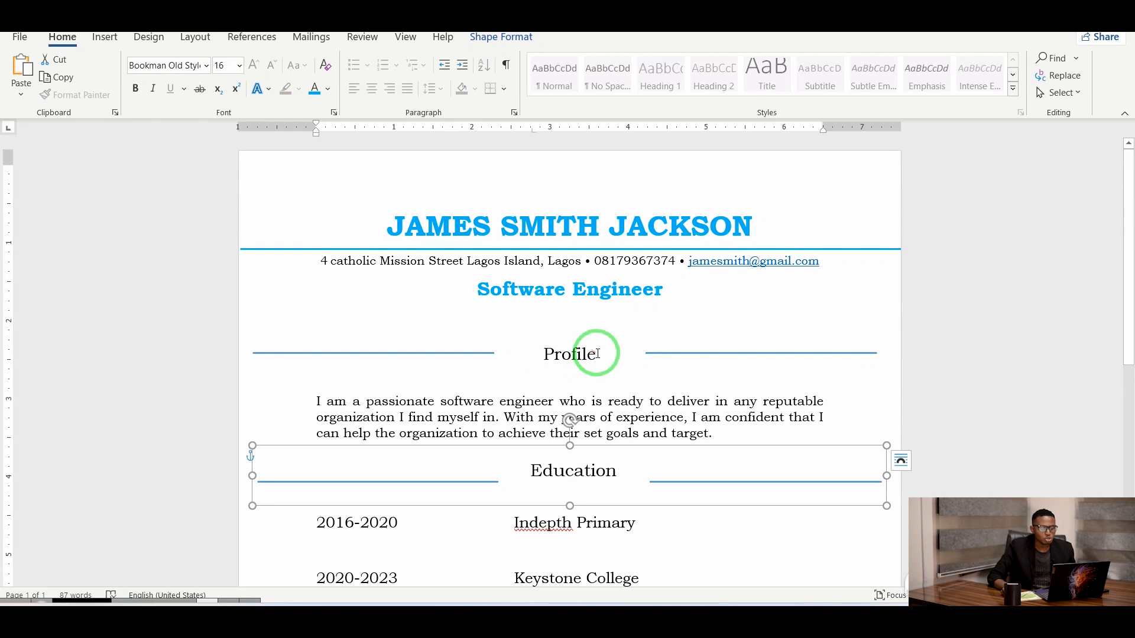
{"action": "left_click", "coordinate": [597, 354]}
{"action": "left_click_drag", "start_coordinate": [528, 353], "coordinate": [528, 353]}
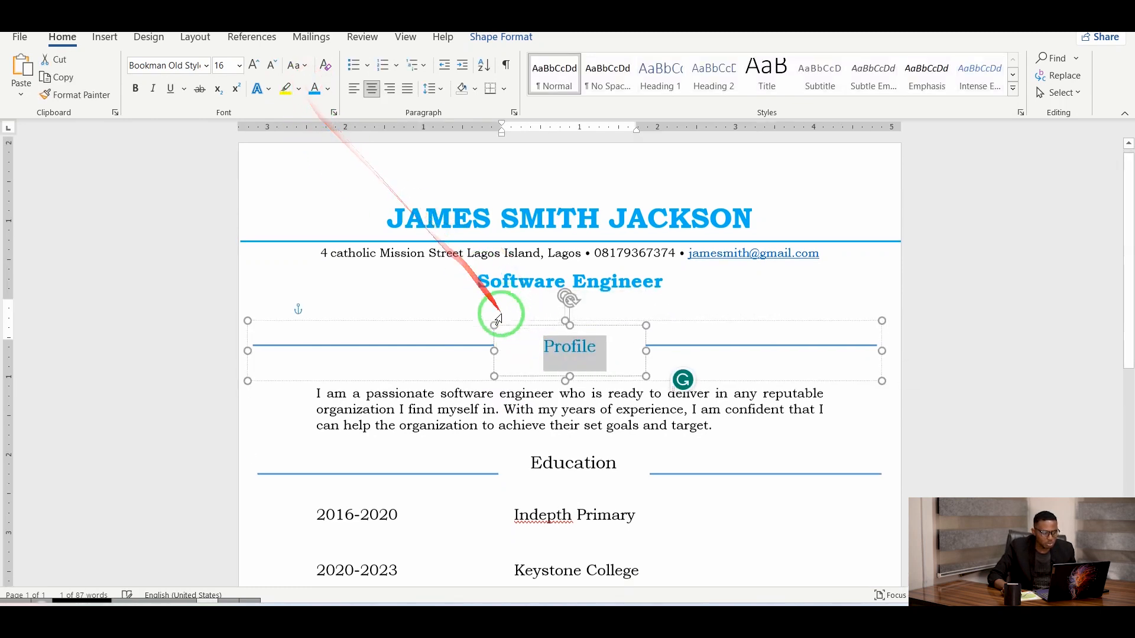
Make the Education heading label bold and light blue.
{"action": "scroll", "coordinate": [568, 366], "scroll_direction": "down", "scroll_amount": 2}
{"action": "left_click", "coordinate": [618, 398]}
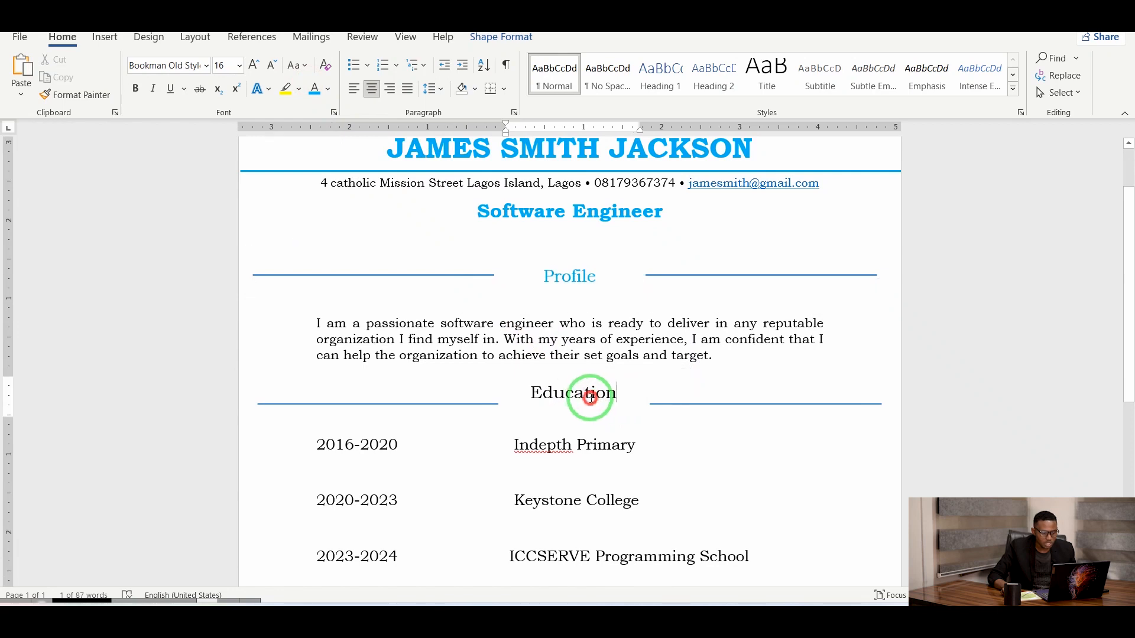
{"action": "left_click_drag", "start_coordinate": [518, 395], "coordinate": [518, 395]}
{"action": "left_click", "coordinate": [529, 370]}
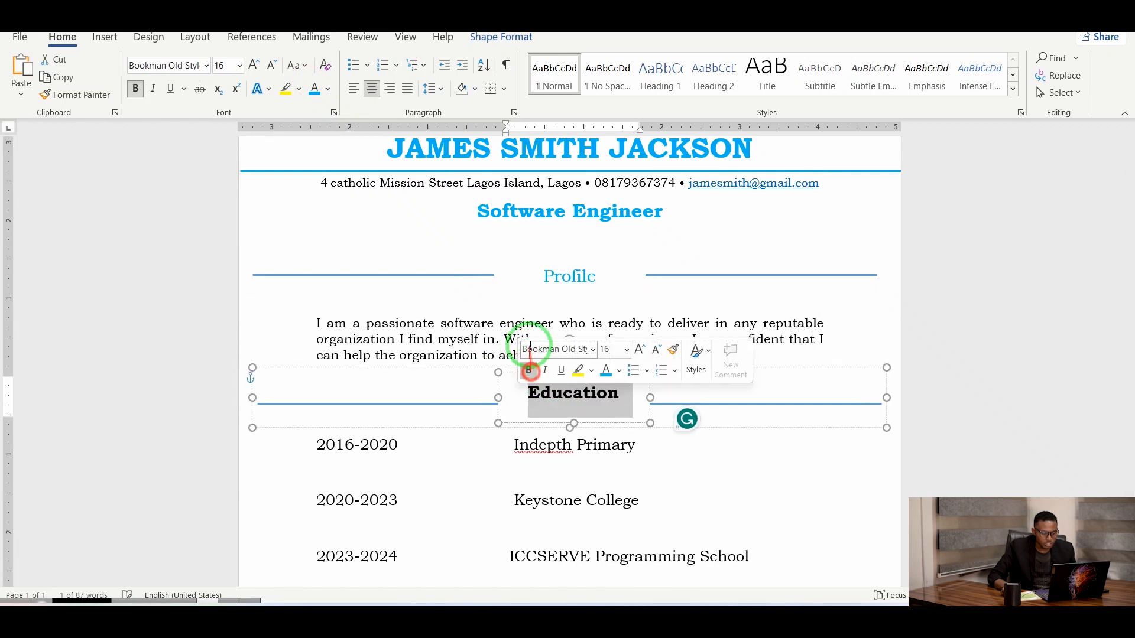
{"action": "left_click", "coordinate": [606, 371]}
Bold the Profile heading and select the Skill Set heading text.
{"action": "left_click", "coordinate": [599, 278]}
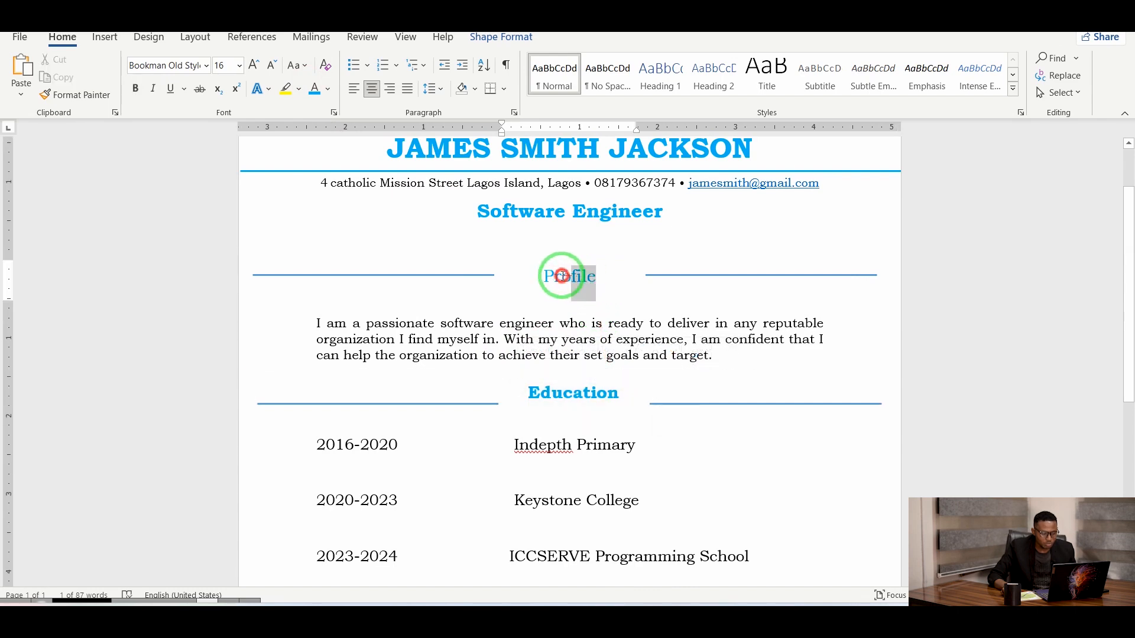
{"action": "left_click", "coordinate": [134, 90]}
{"action": "scroll", "coordinate": [520, 390], "scroll_direction": "down", "scroll_amount": 4}
{"action": "left_click", "coordinate": [602, 389]}
{"action": "left_click_drag", "start_coordinate": [606, 389], "coordinate": [550, 384]}
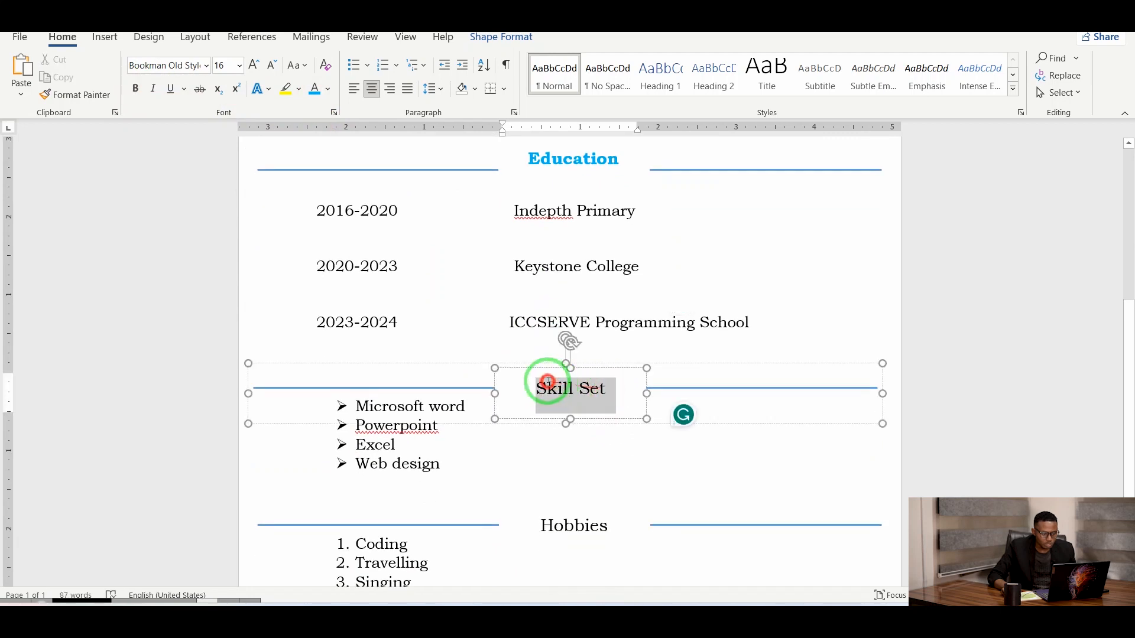